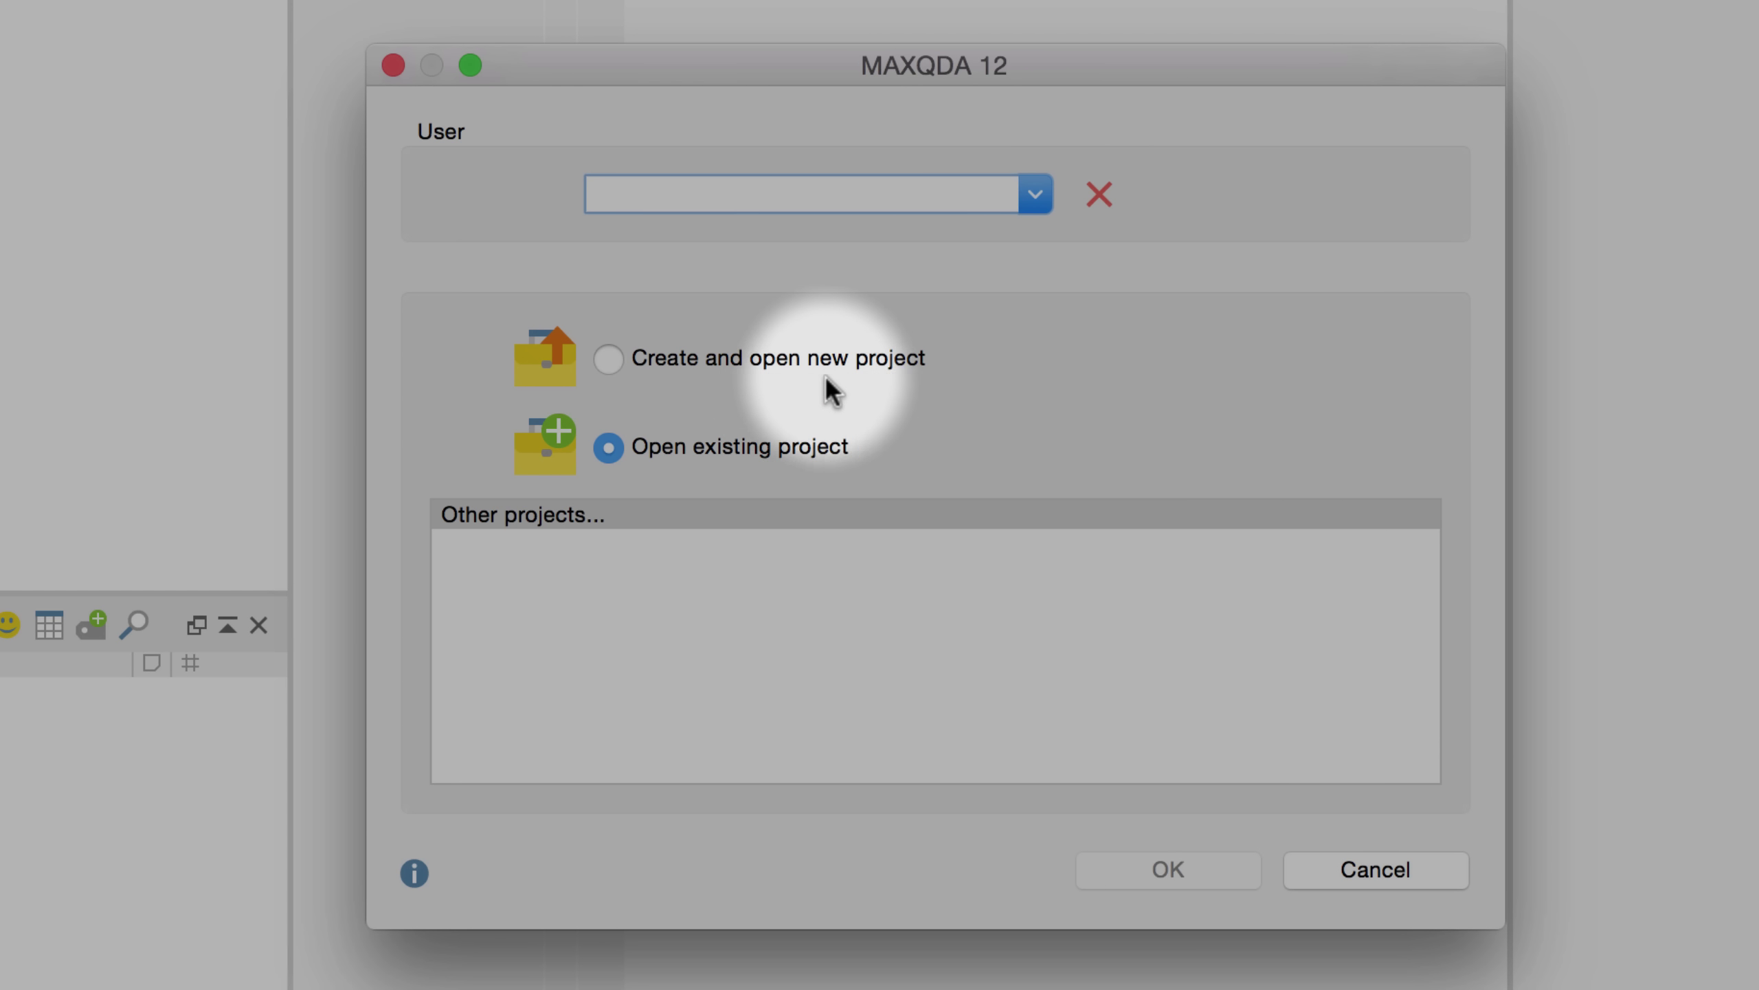
# - Create and open a new MAXQDA project under the user name 'User'
pyautogui.click(608, 361)
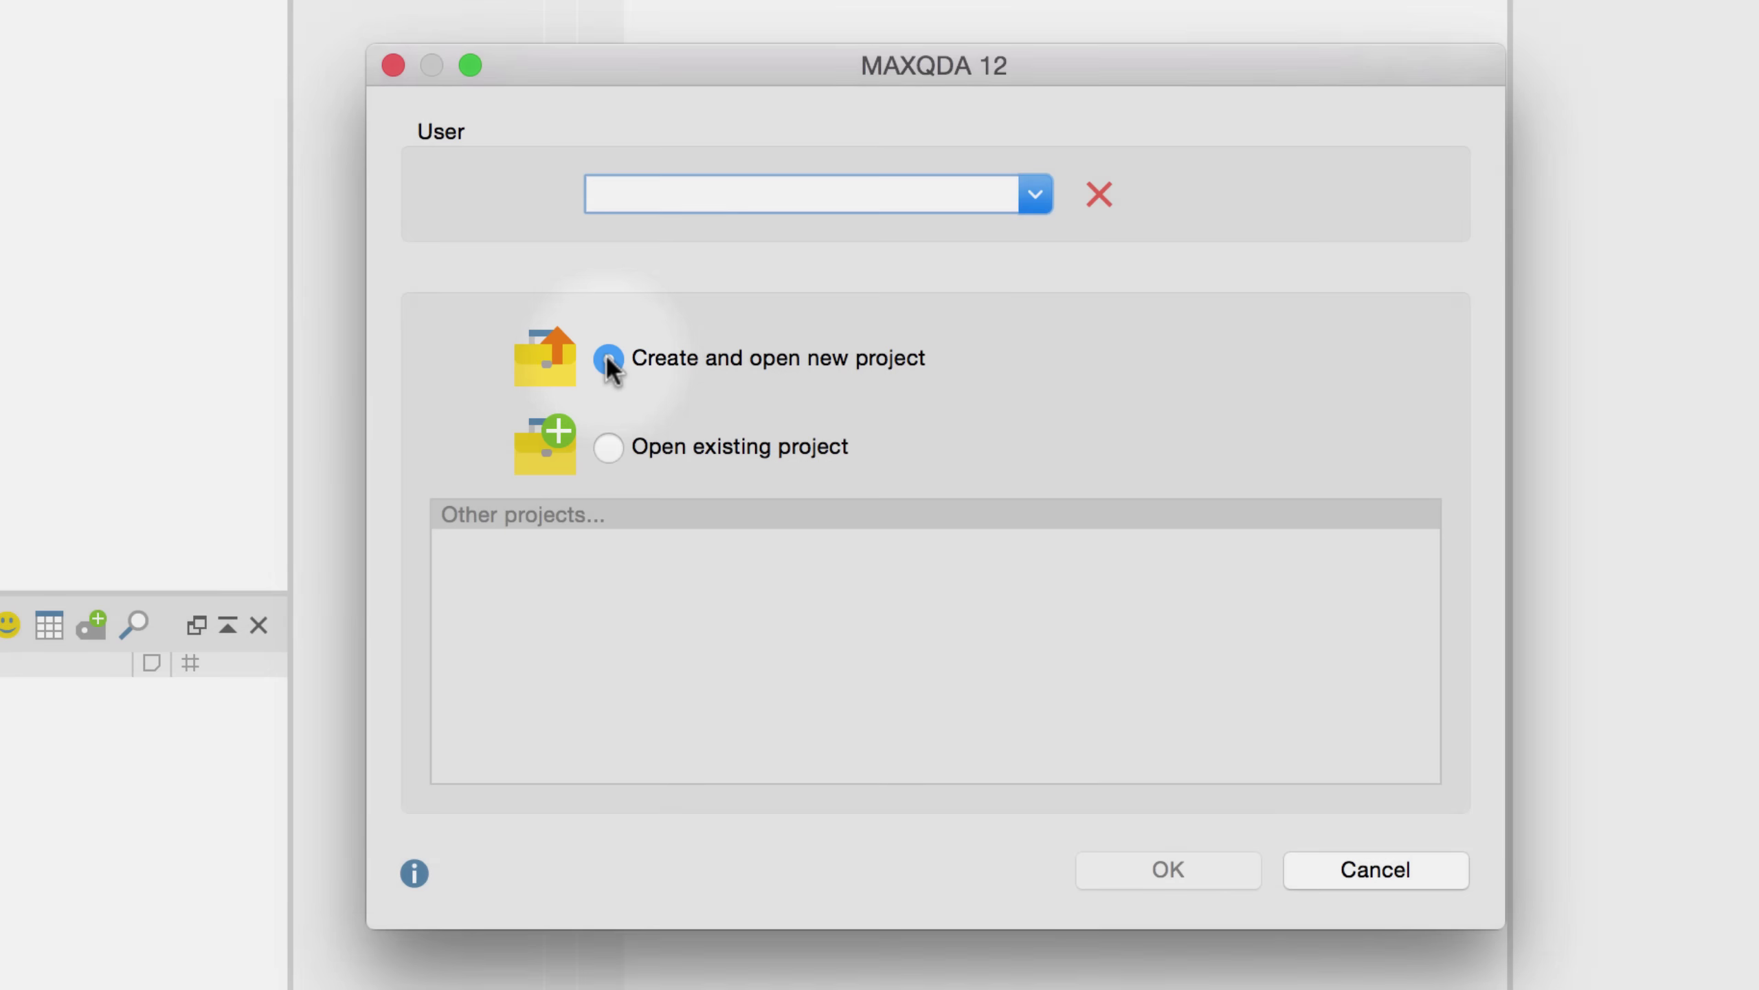
pyautogui.write('User')
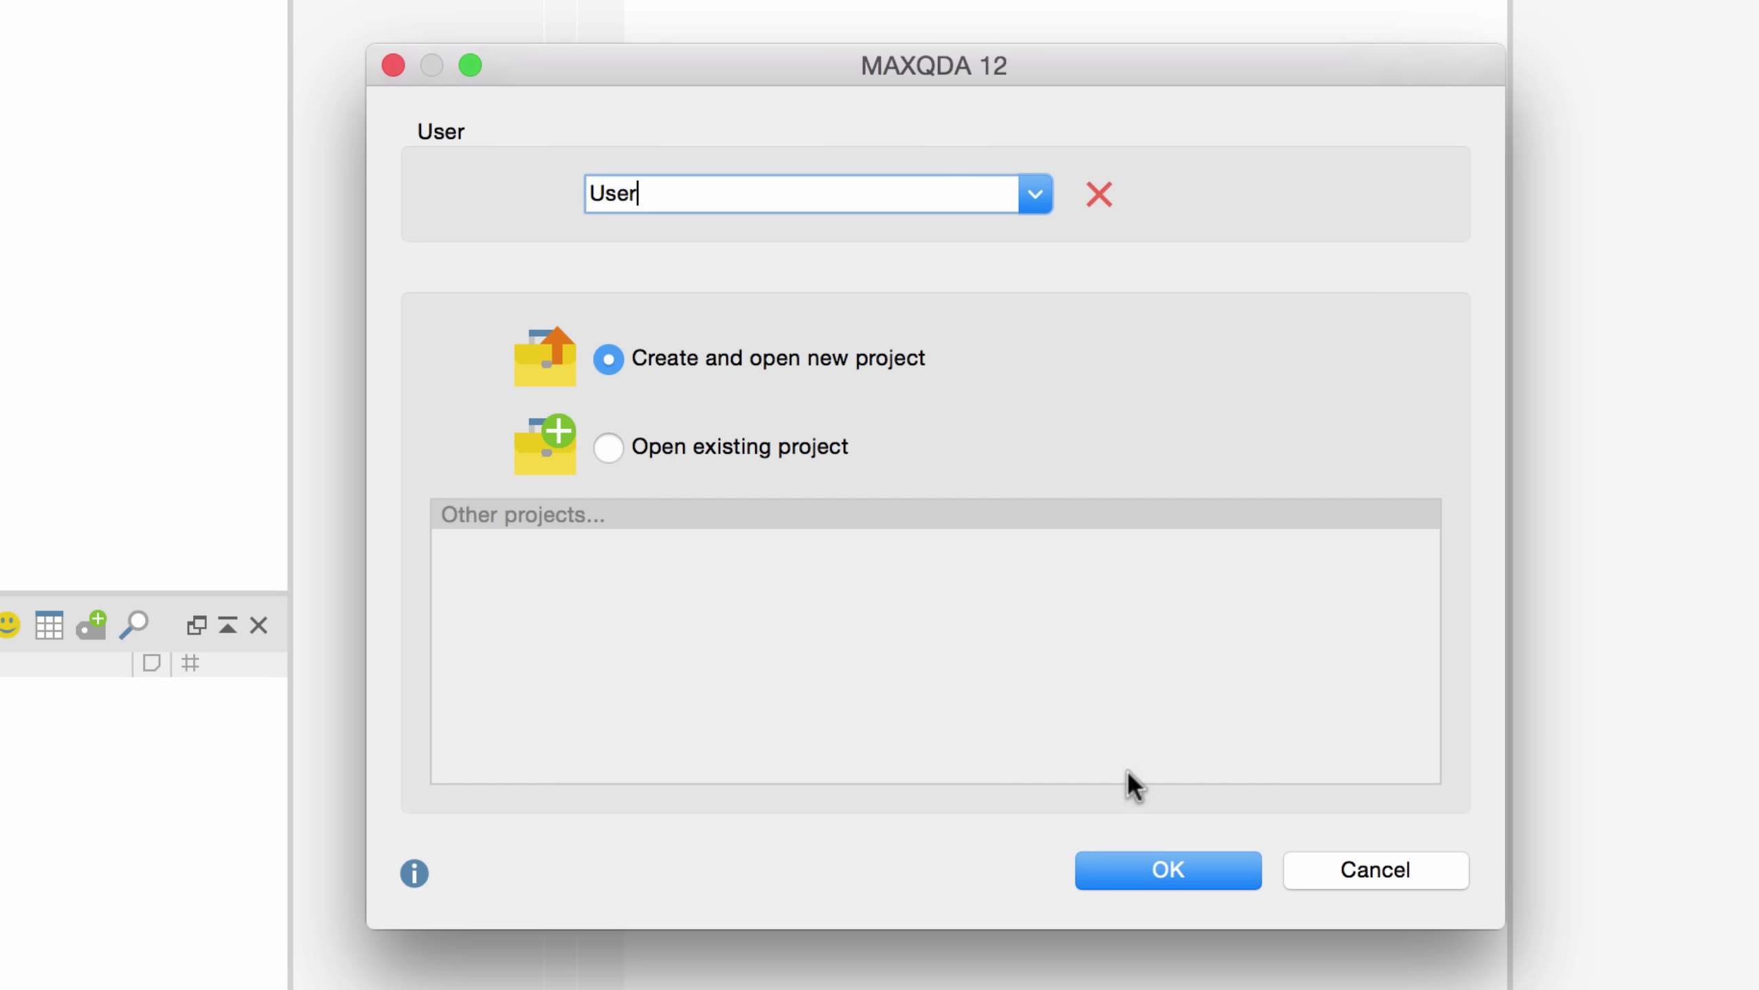
pyautogui.click(1131, 869)
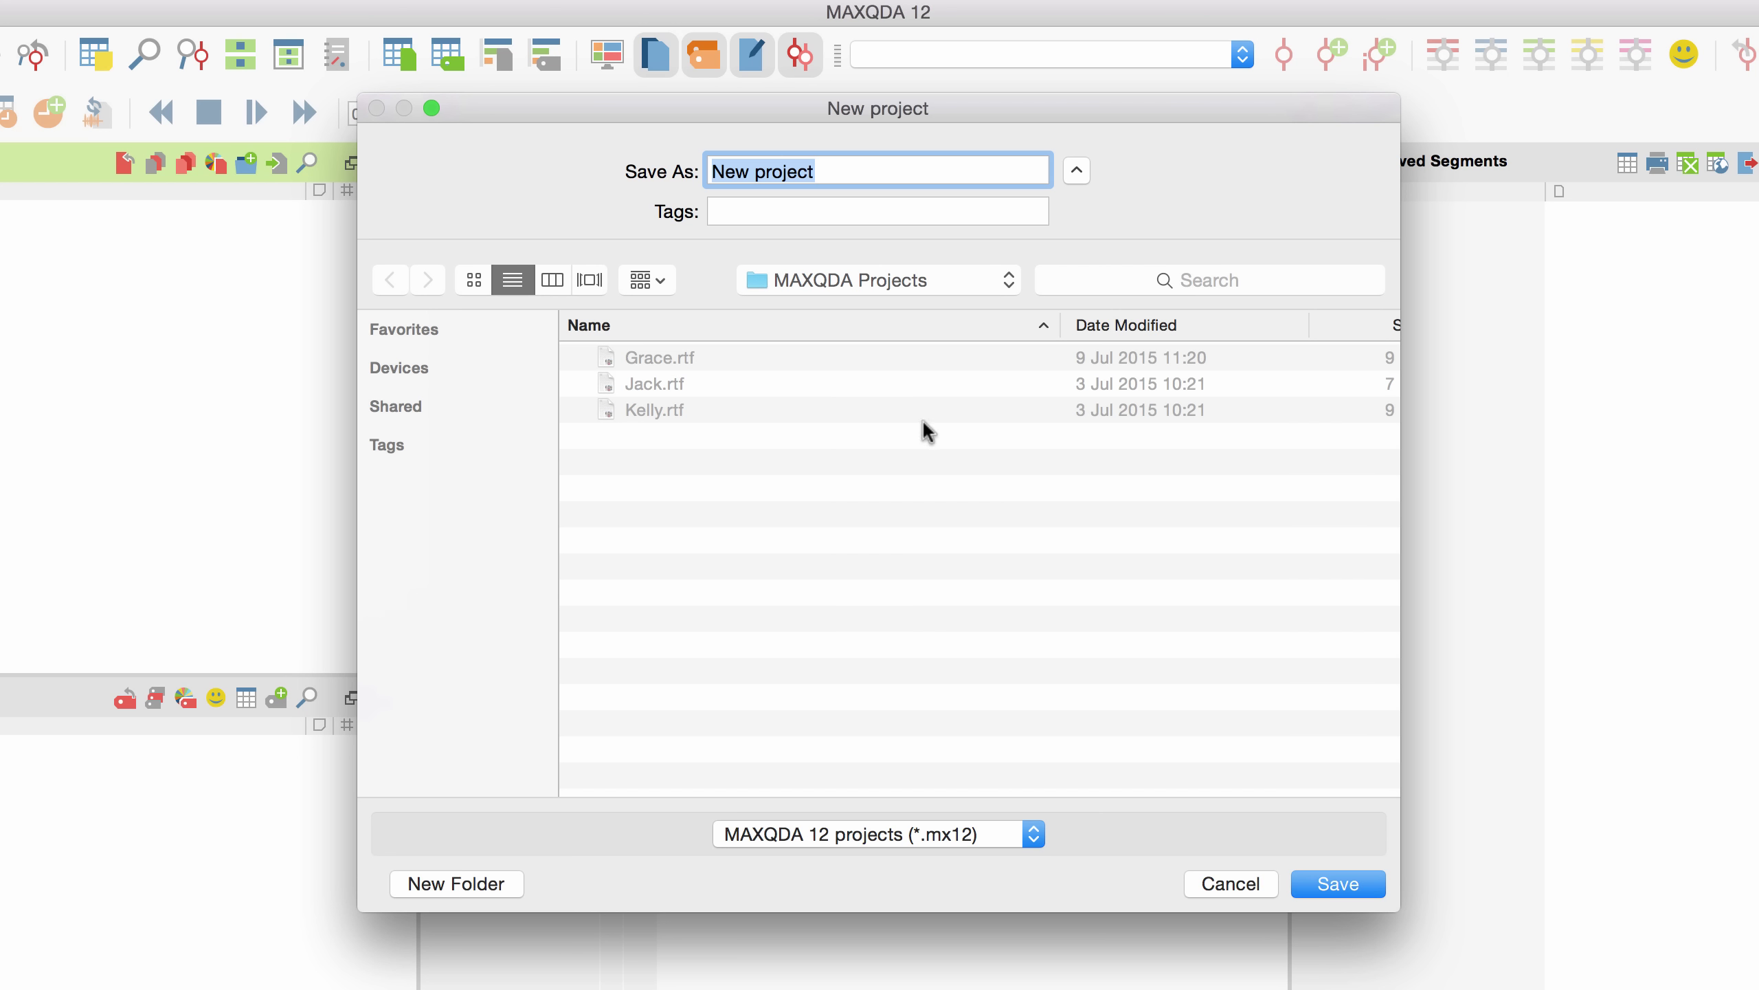
# - Rename the new project 'My Research' and save it in the MAXQDA Projects folder
pyautogui.click(851, 162)
pyautogui.moveTo(842, 162); pyautogui.dragTo(679, 171)
pyautogui.press('BackSpace')
pyautogui.write('My Research')
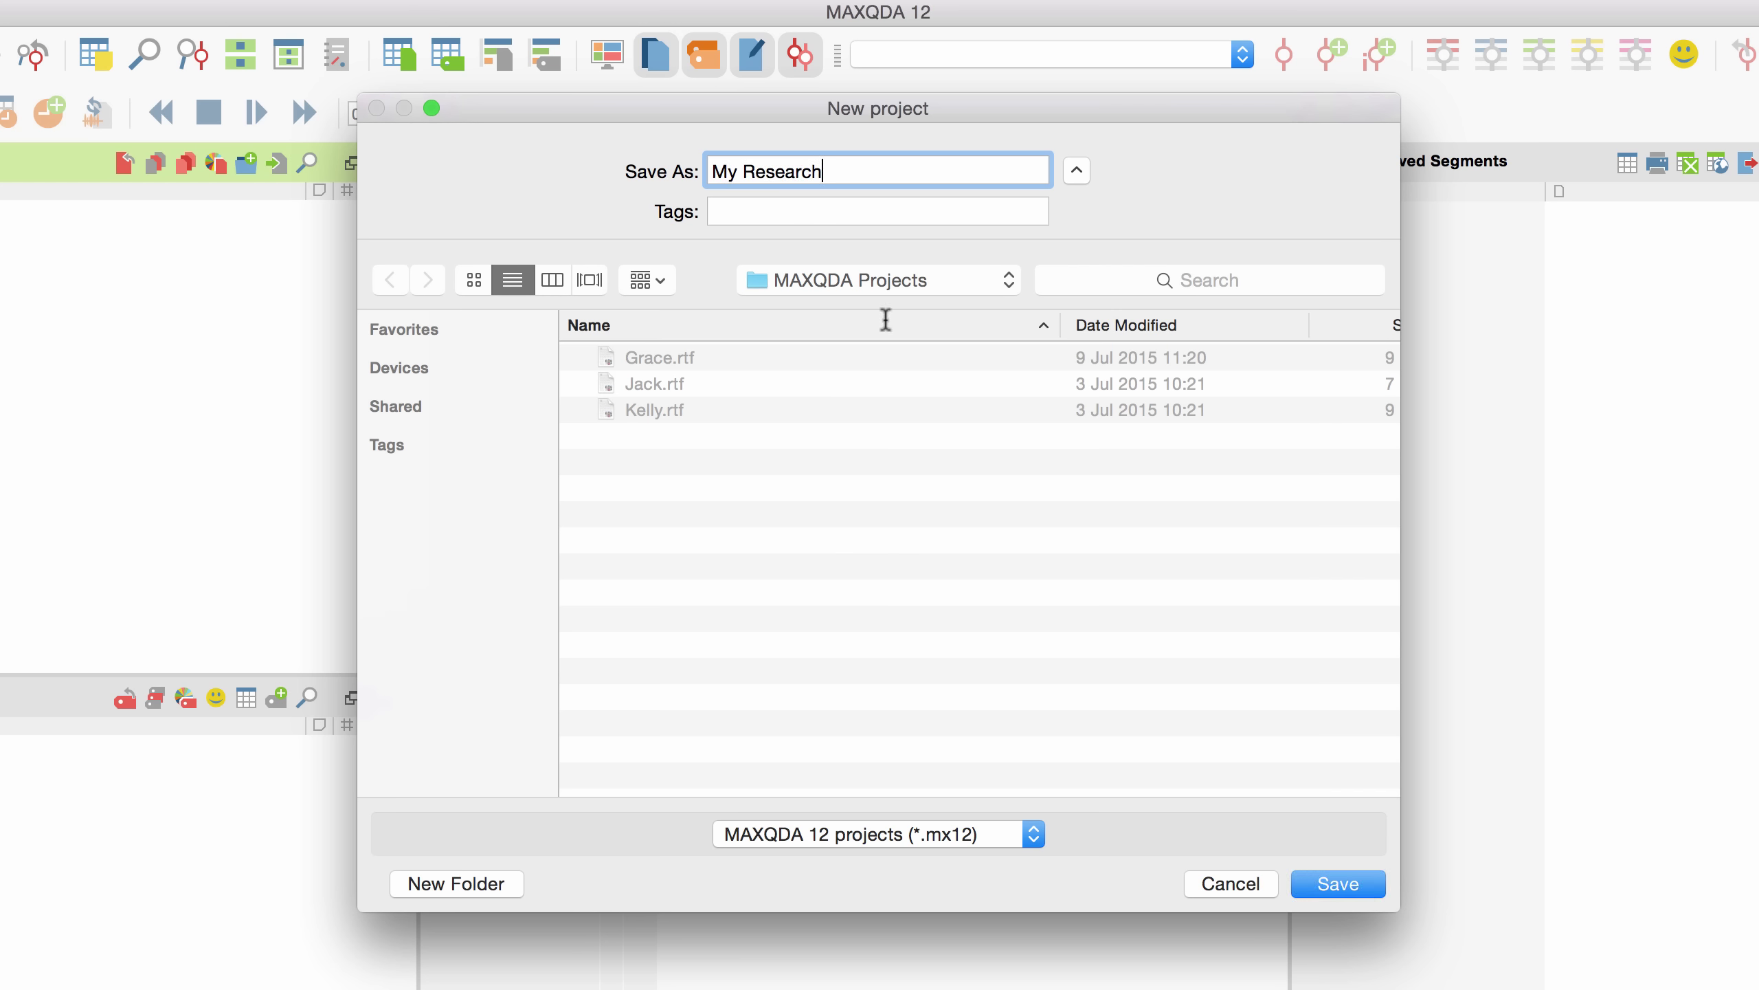
pyautogui.click(1332, 881)
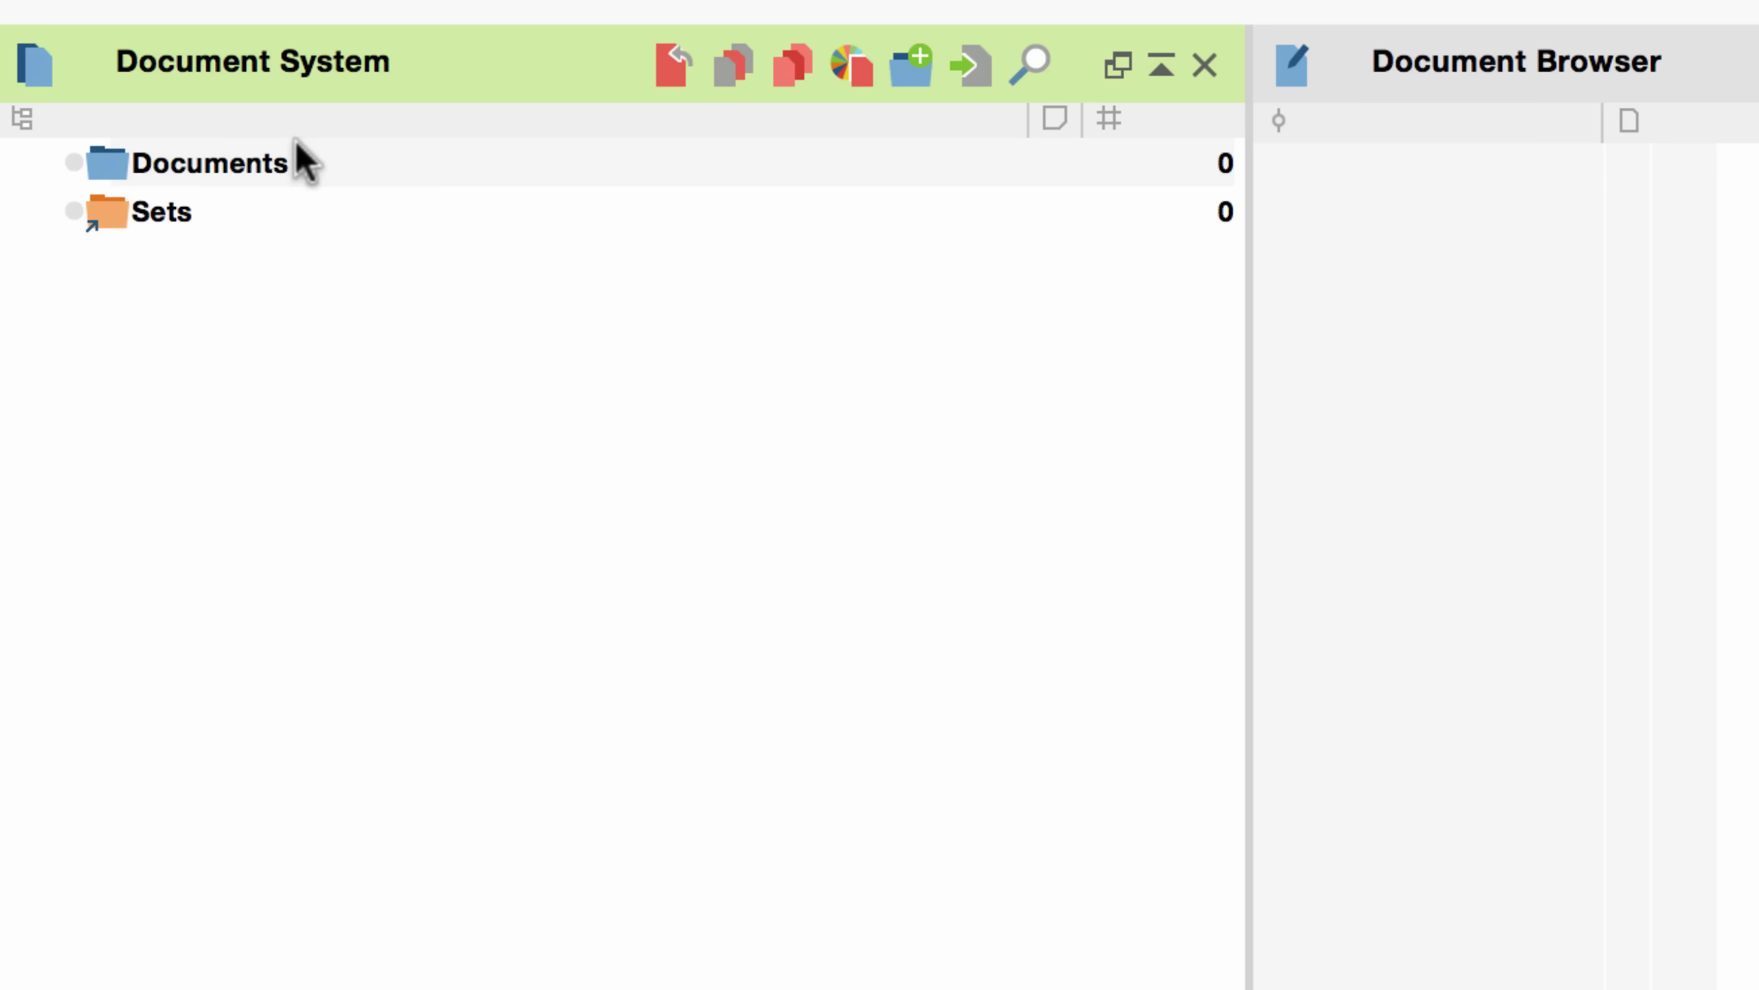
# - Import Grace.rtf and Jack.rtf into the project's Documents
pyautogui.rightClick(263, 159)
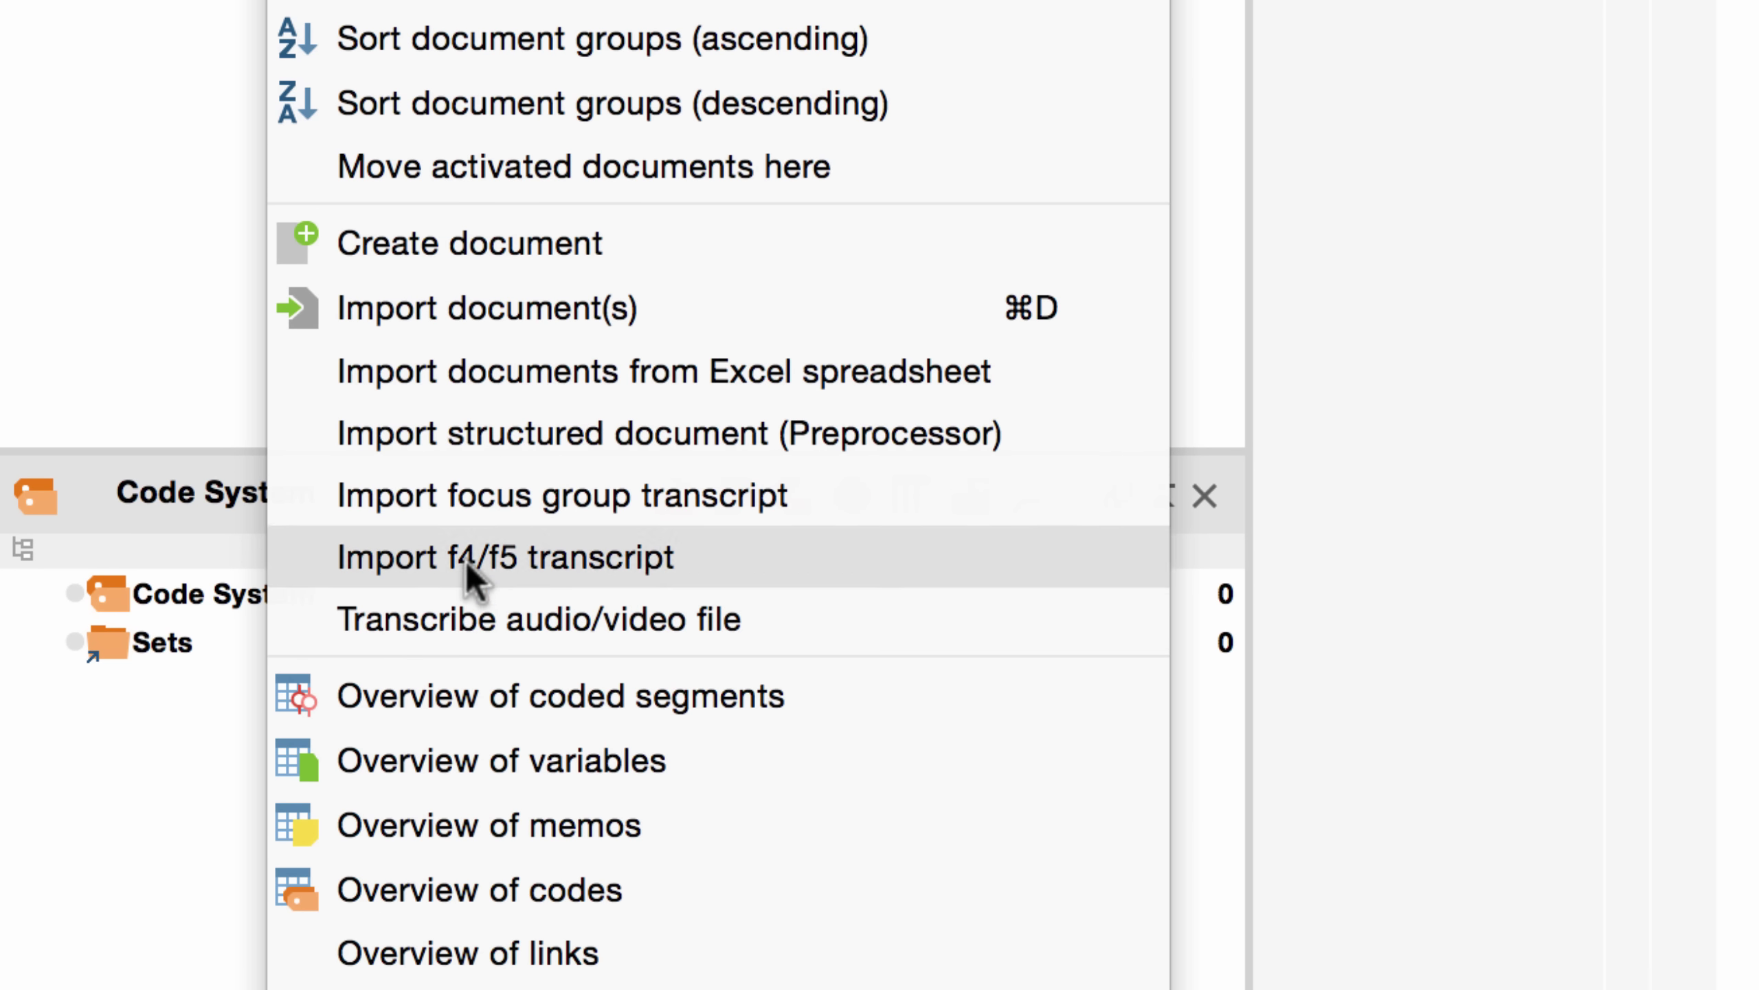
pyautogui.click(435, 306)
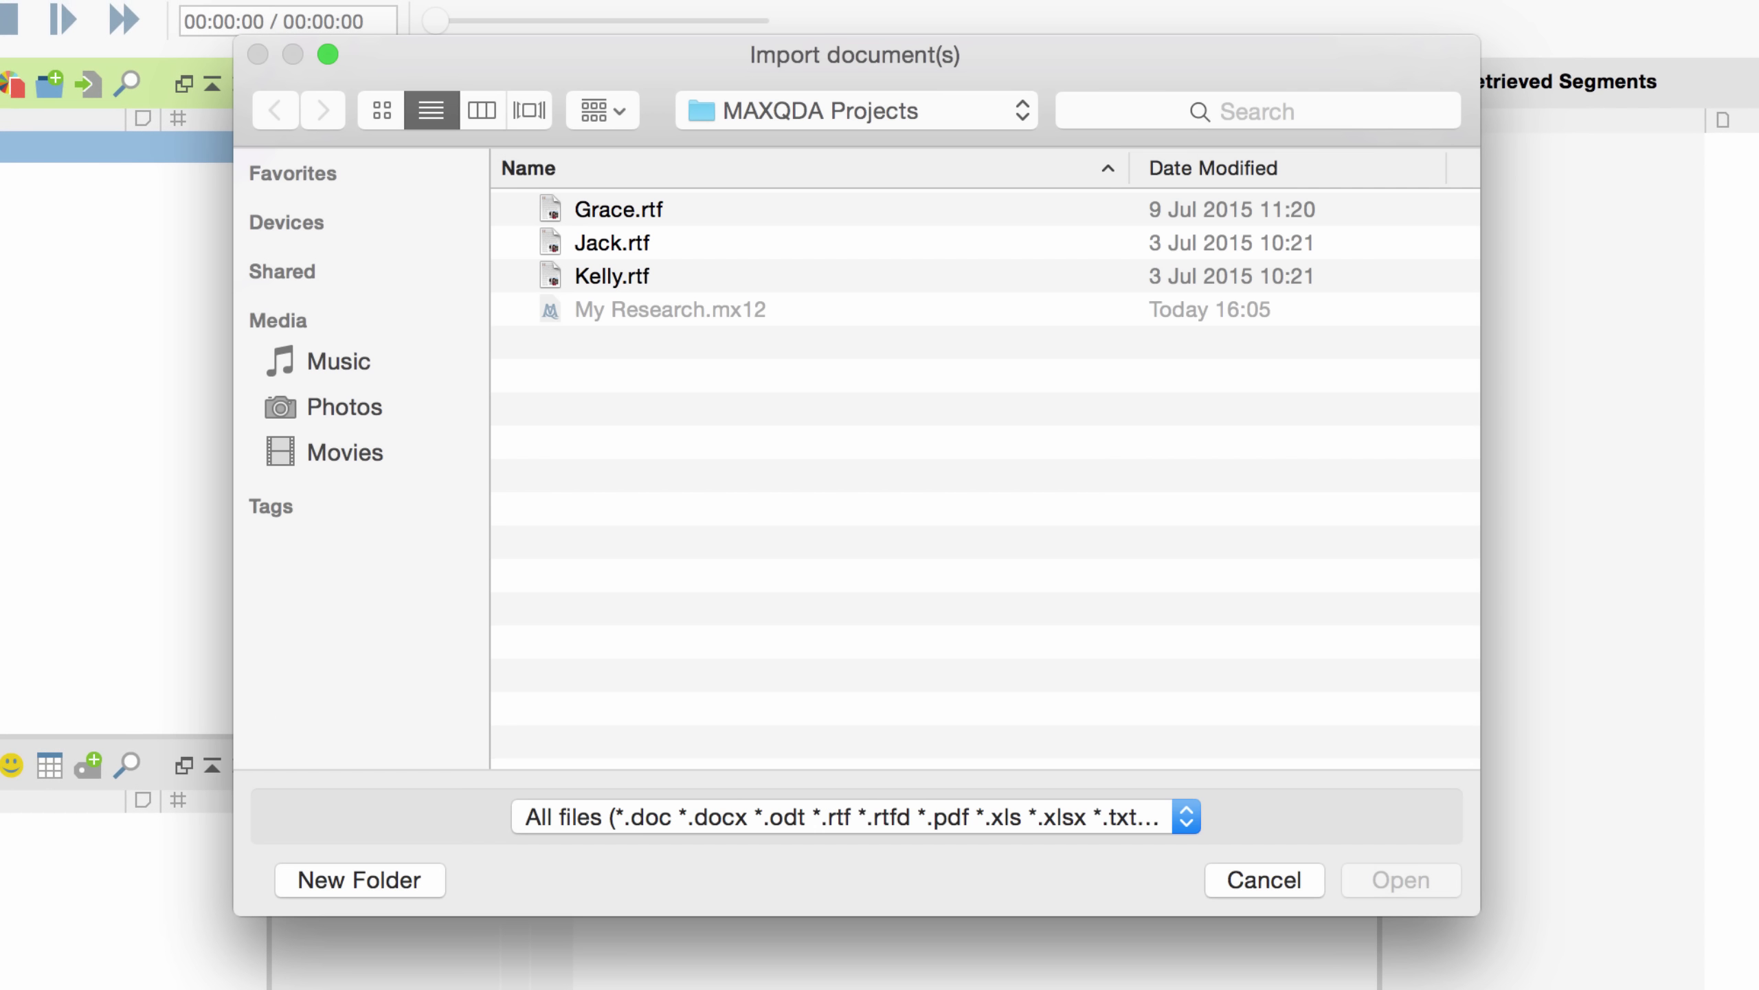
pyautogui.click(587, 217)
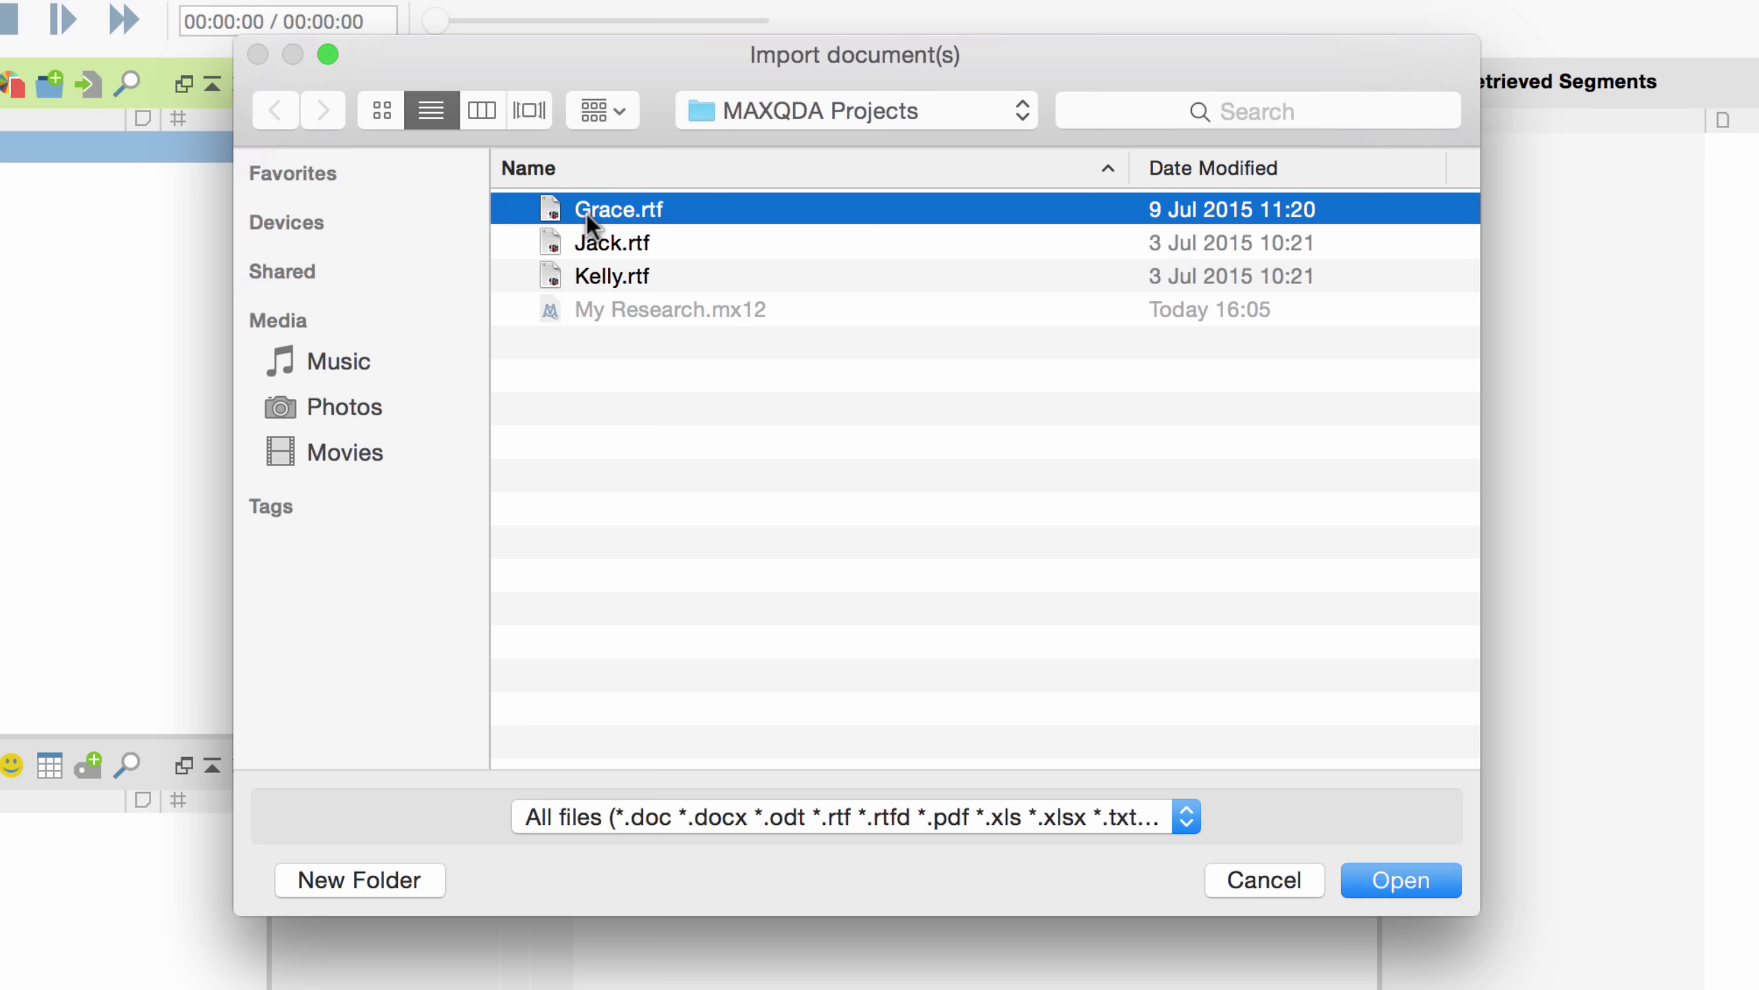
pyautogui.keyDown('shift'); pyautogui.click(586, 242); pyautogui.keyUp('shift')
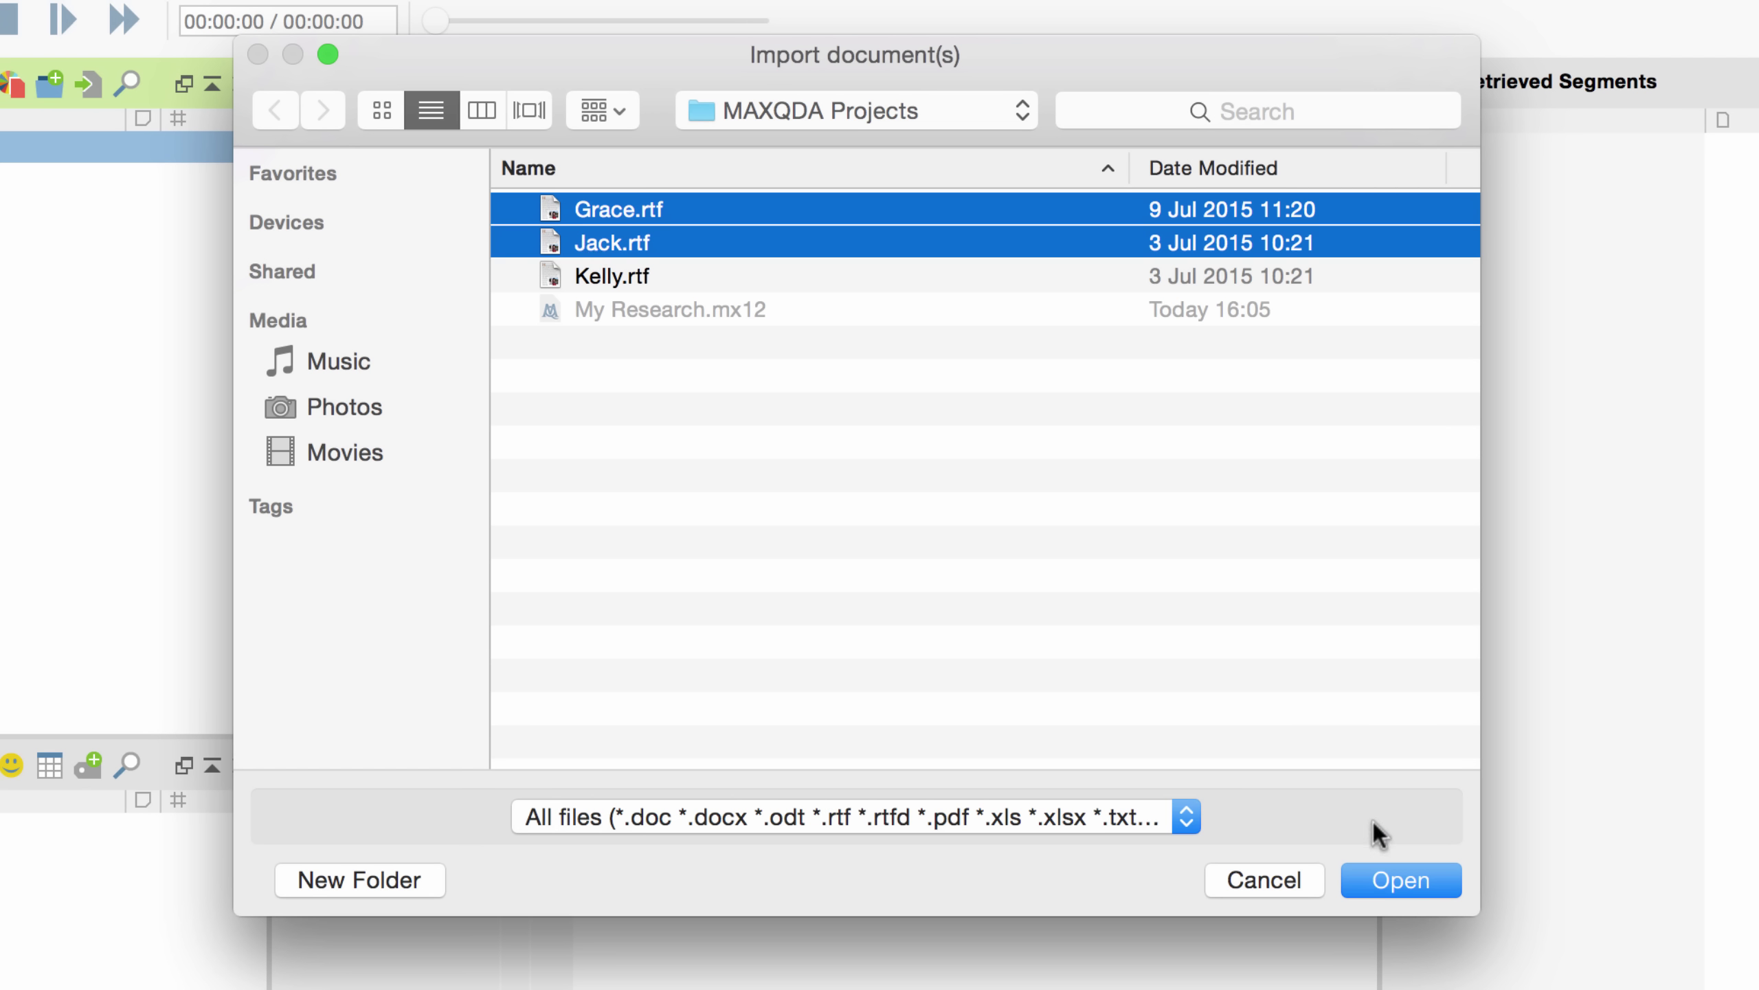
pyautogui.click(1400, 883)
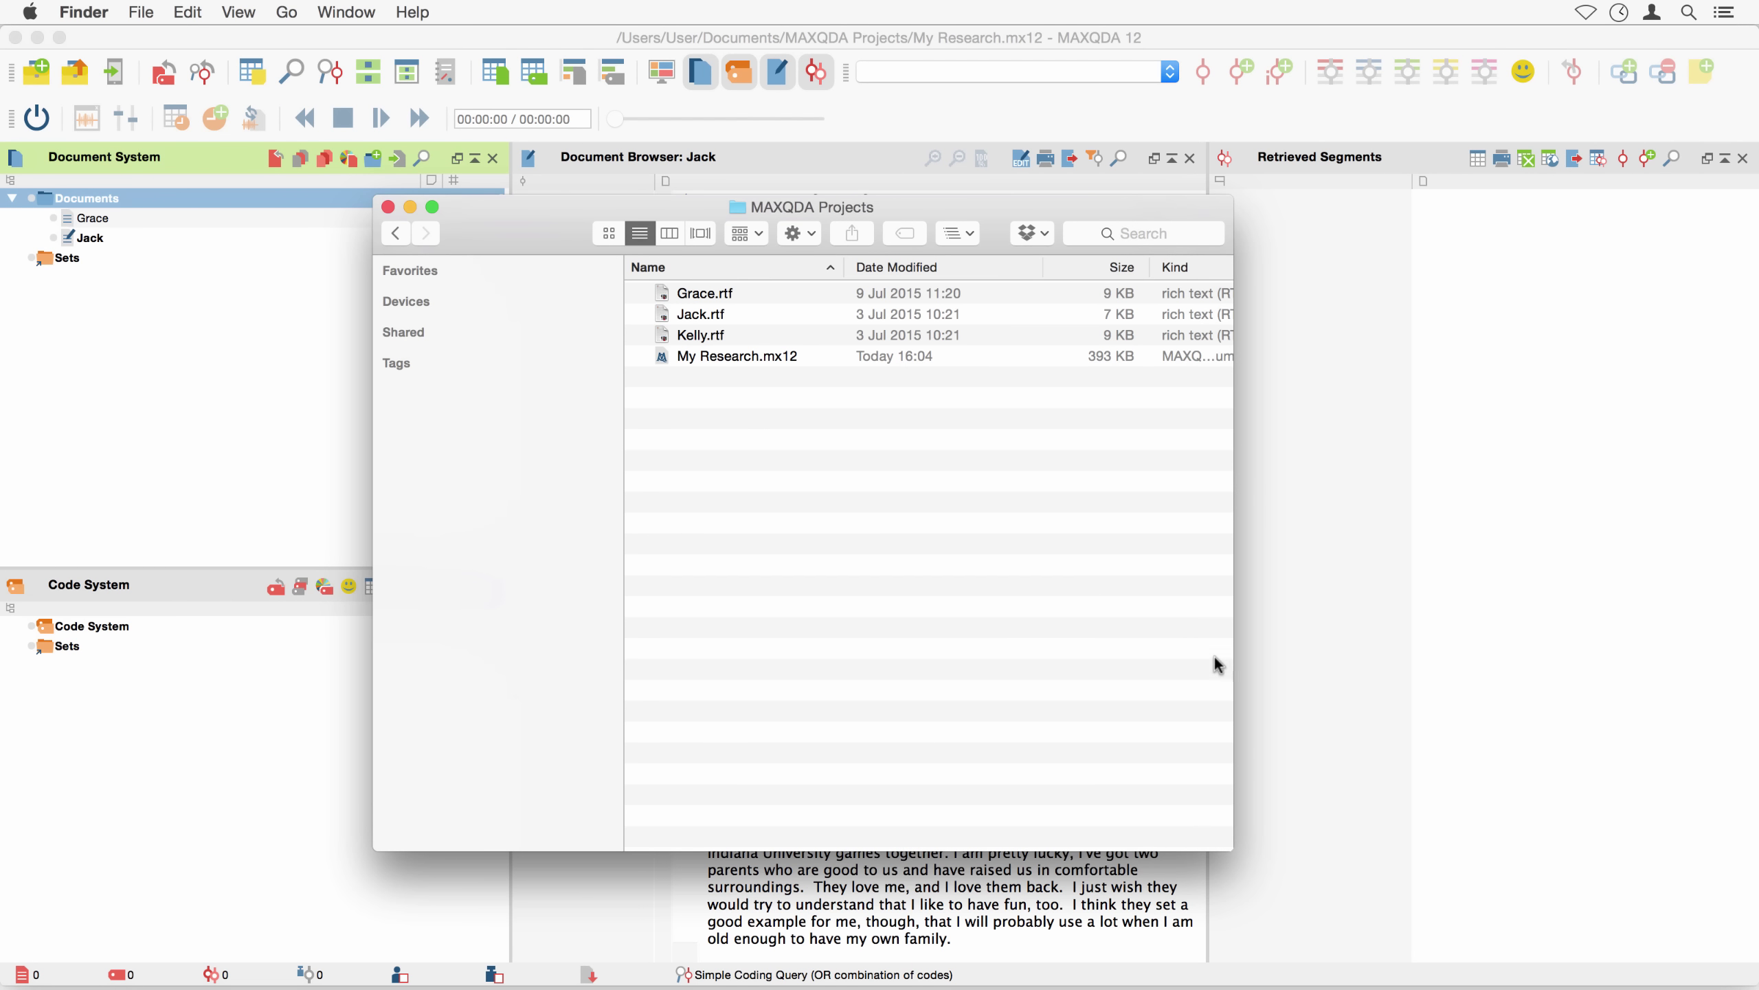
# - Drag Kelly.rtf from Finder onto the Documents folder in the Document System
pyautogui.click(716, 339)
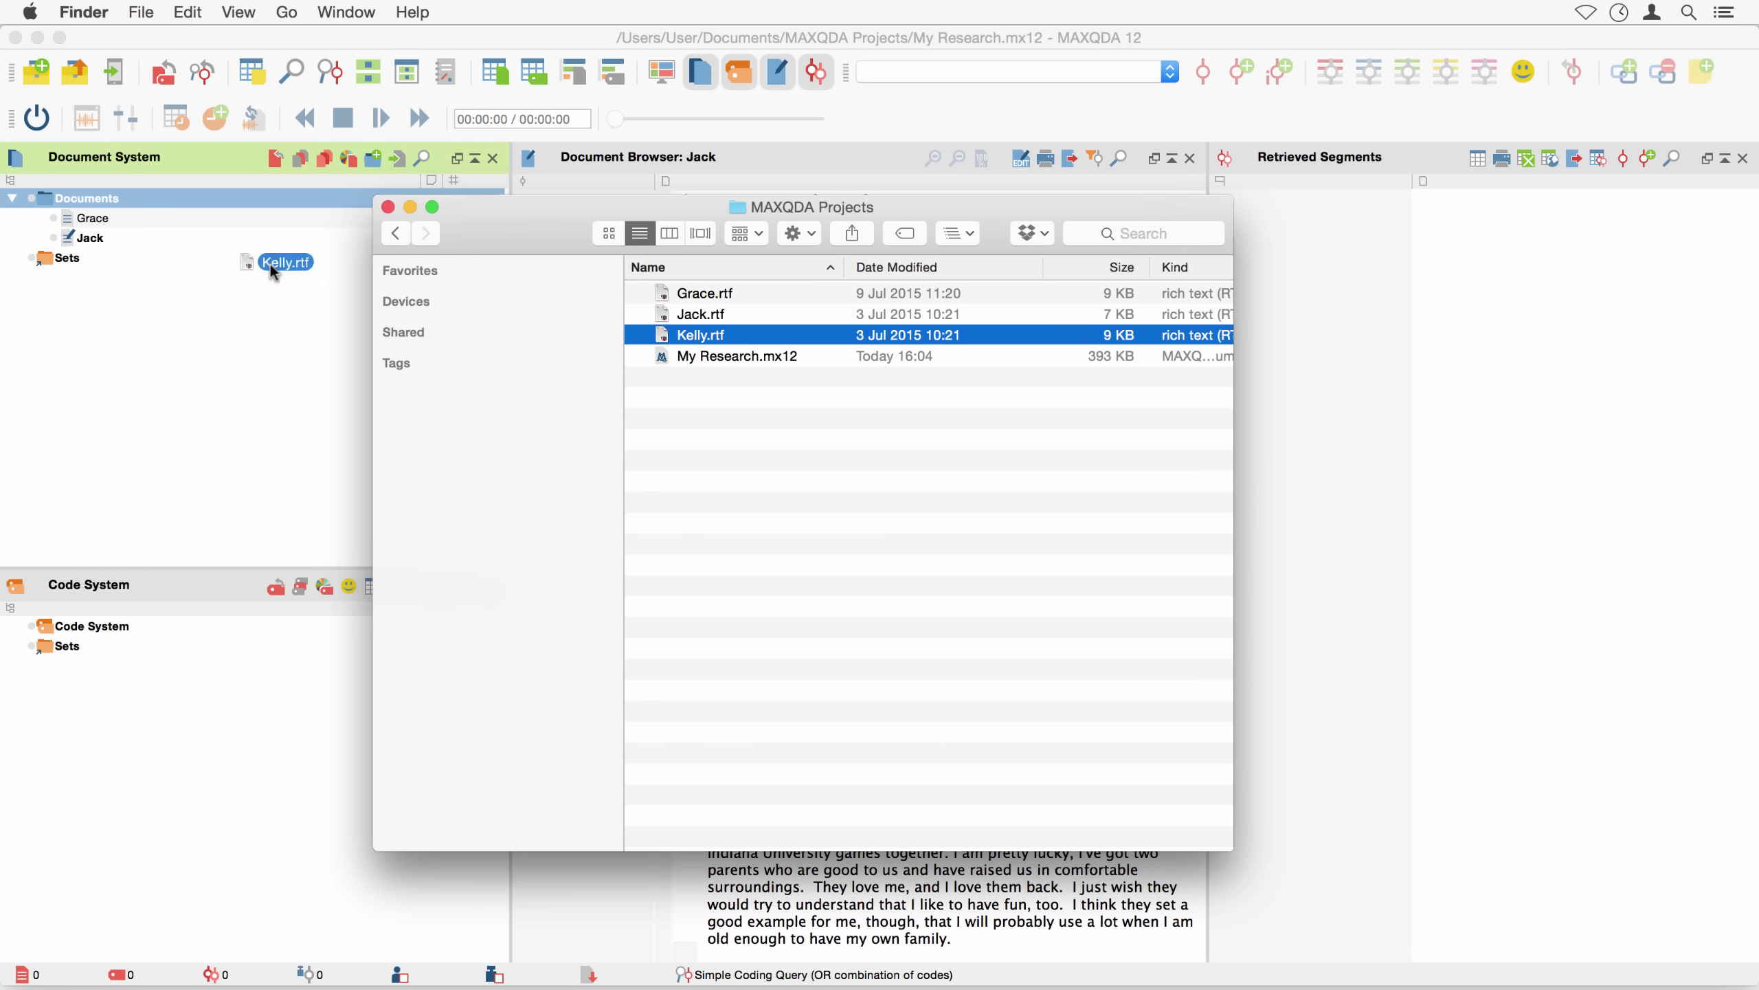
pyautogui.moveTo(264, 259); pyautogui.dragTo(198, 199)
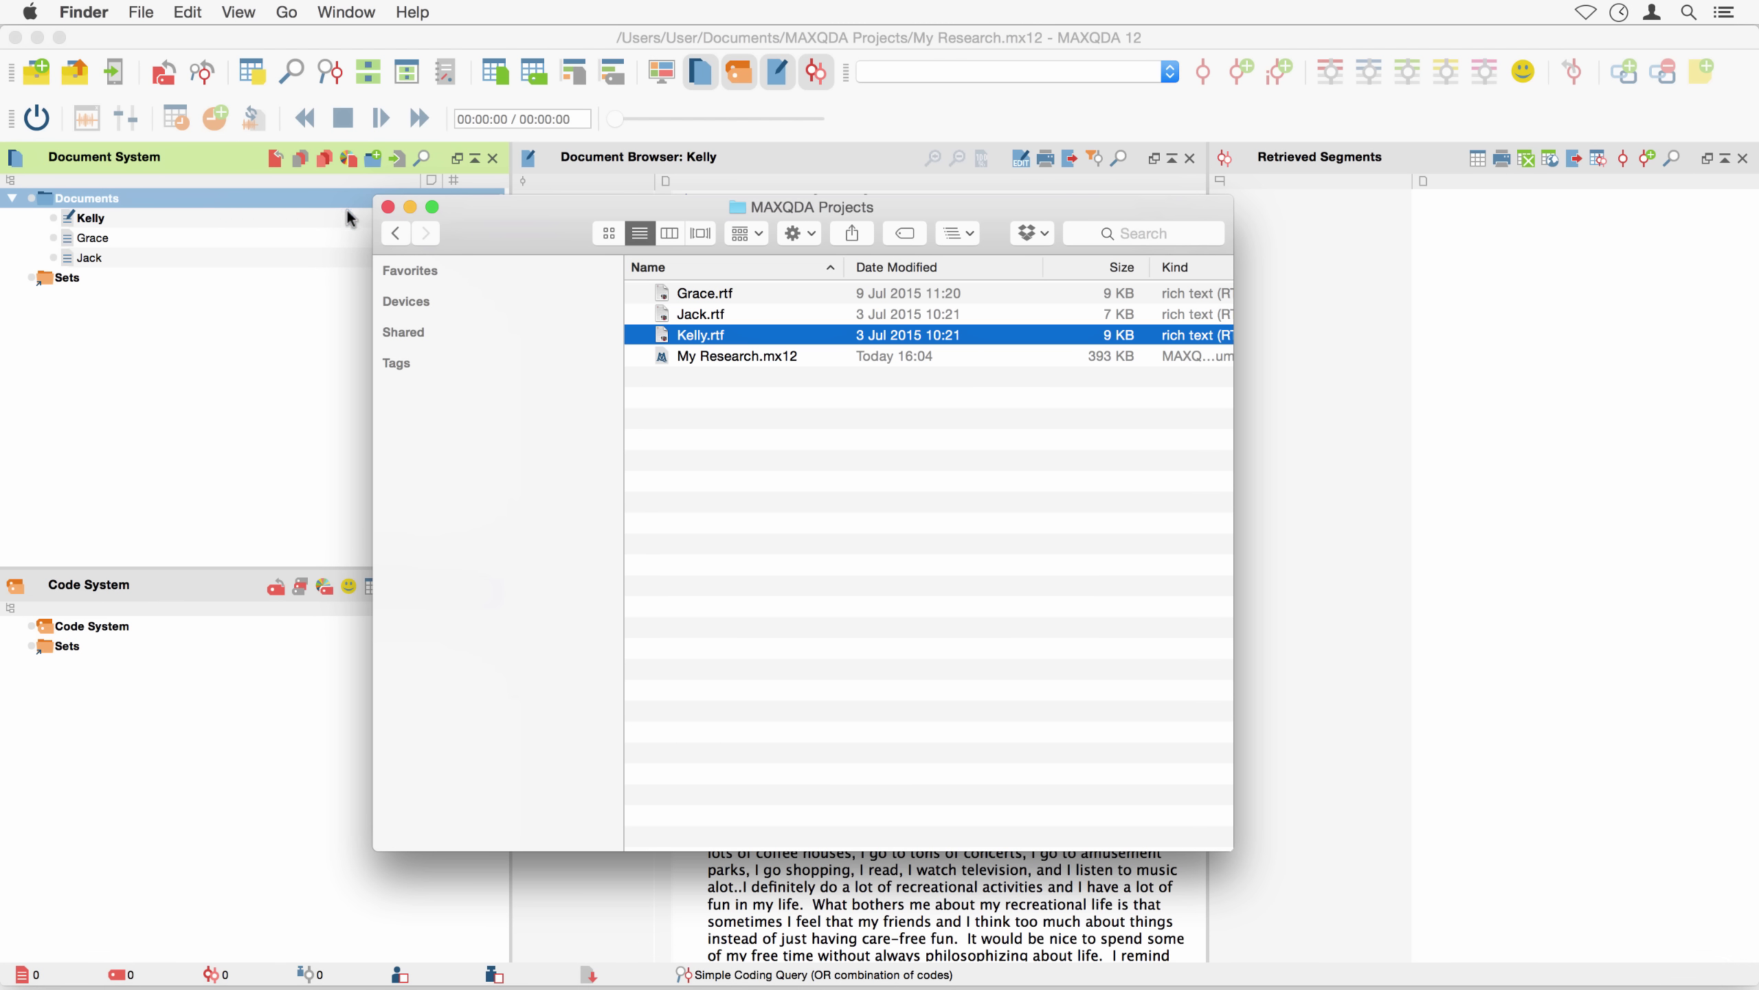
pyautogui.click(386, 207)
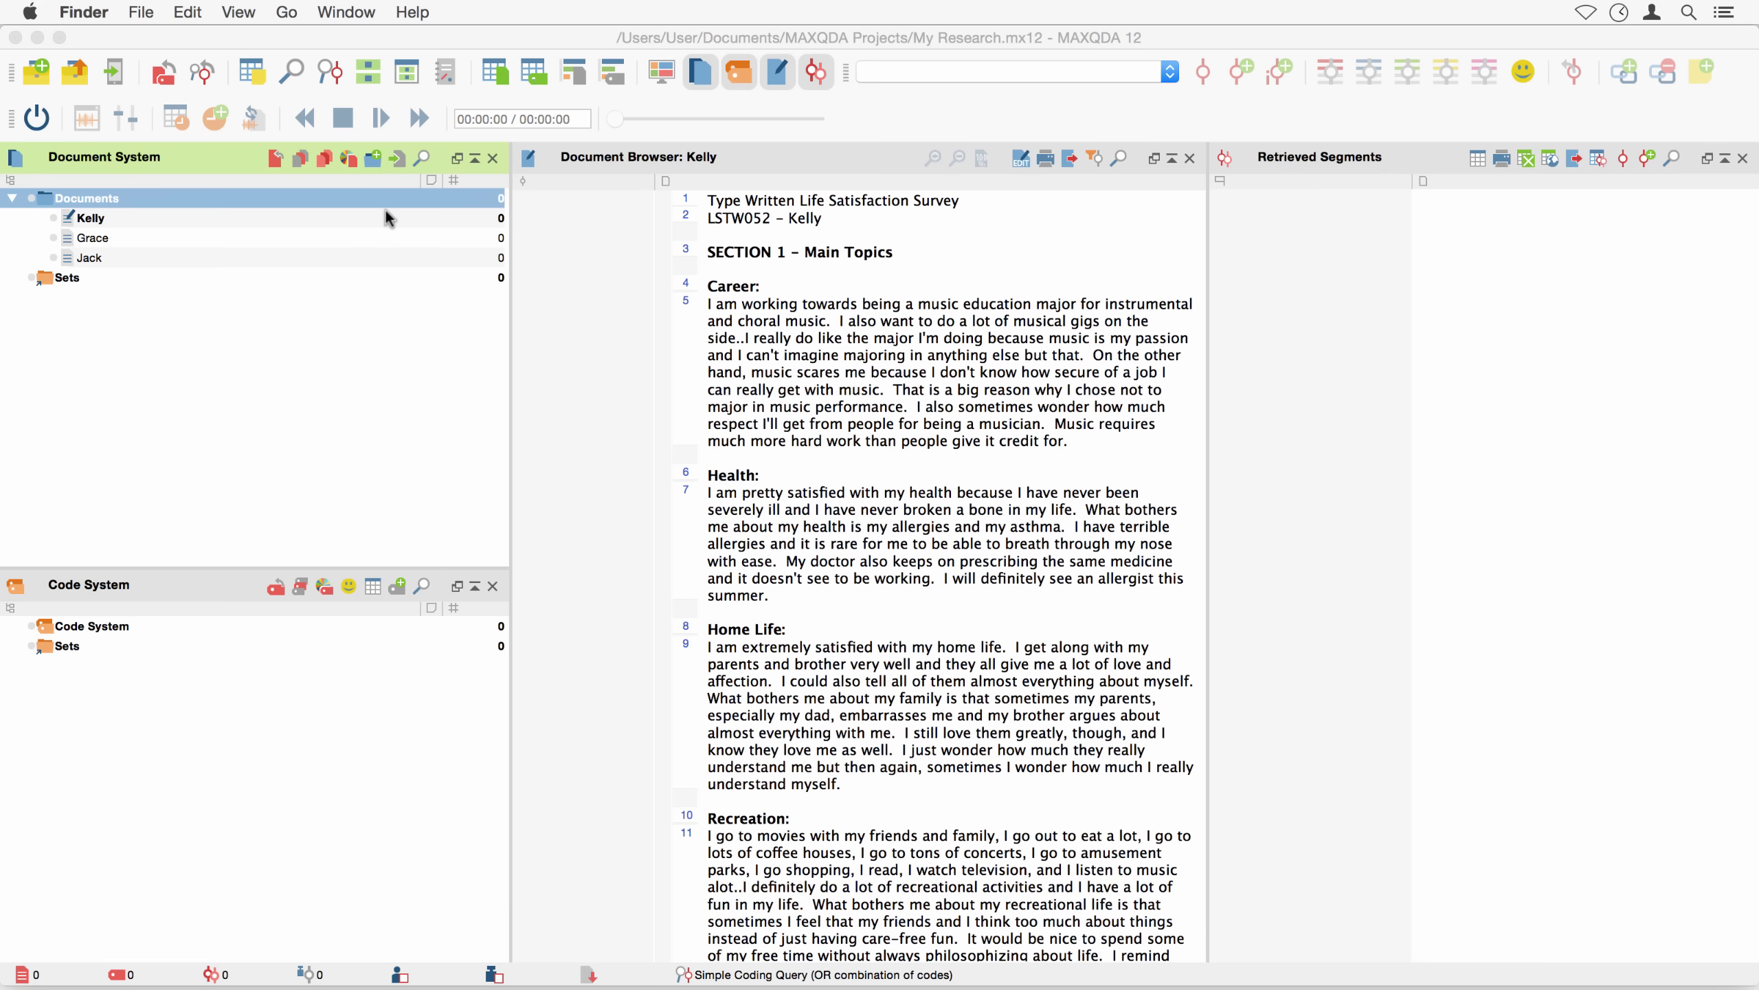
# - Open Kelly's interview in edit mode and extend its 'Career' heading to 'Career and Education'
pyautogui.doubleClick(240, 236)
pyautogui.doubleClick(199, 260)
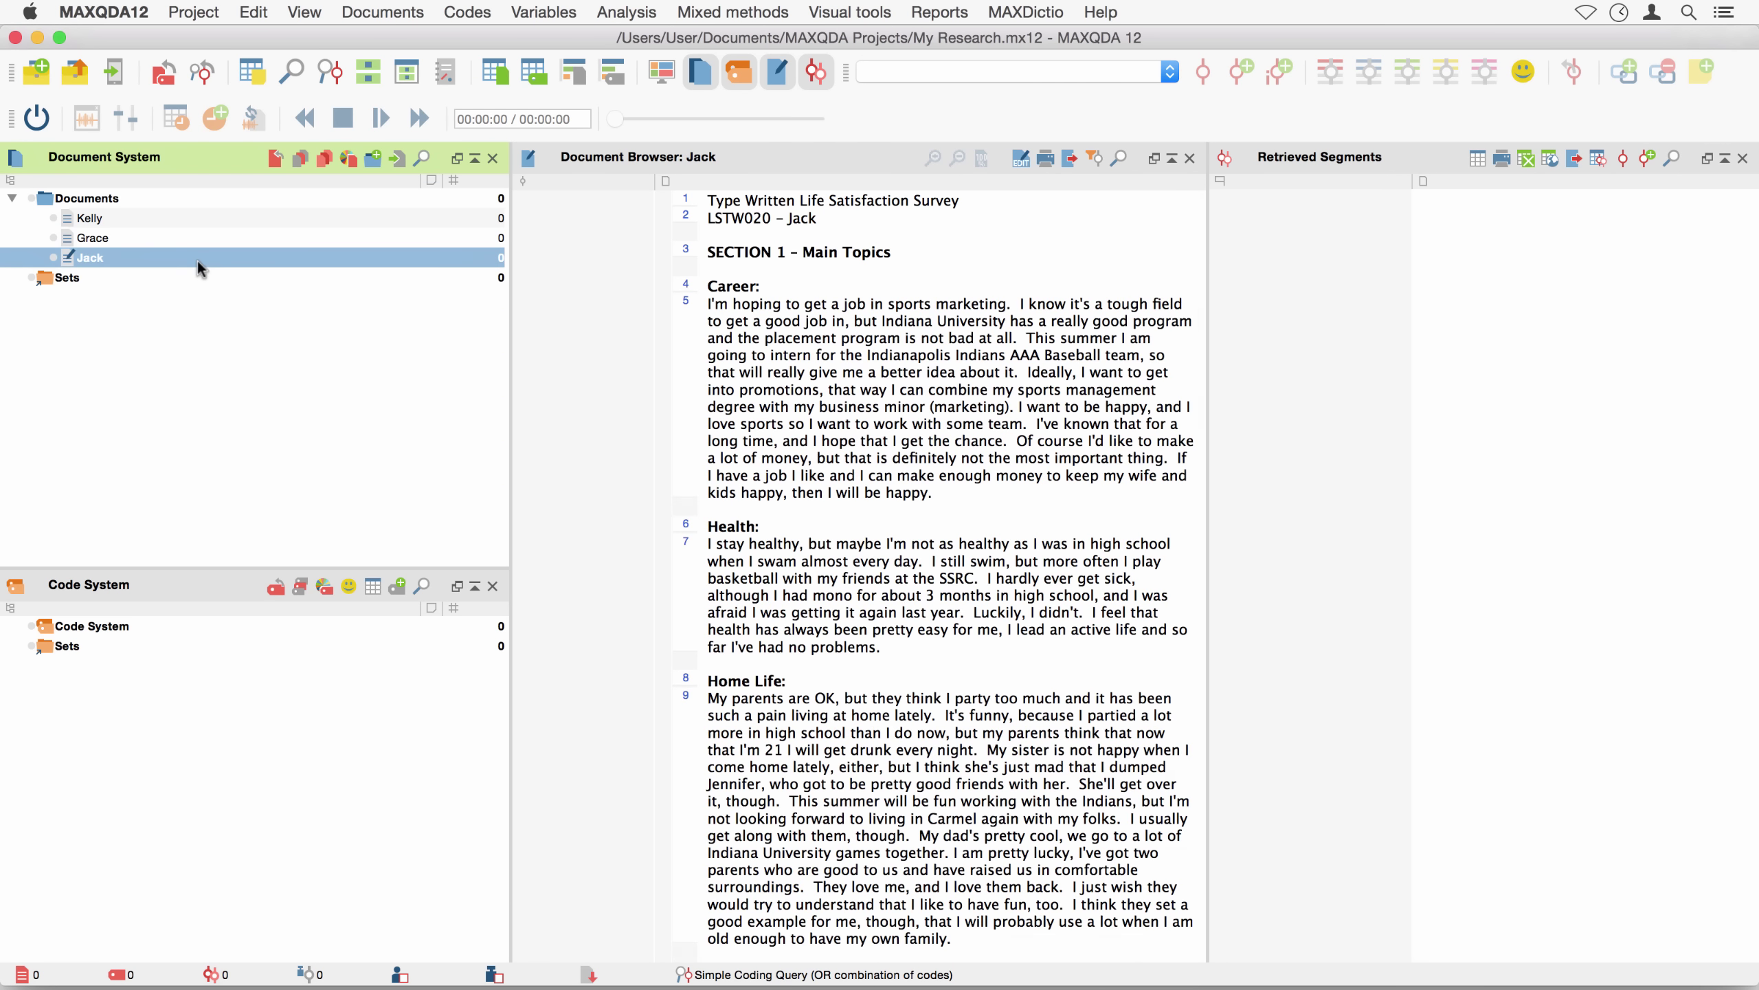
pyautogui.doubleClick(186, 237)
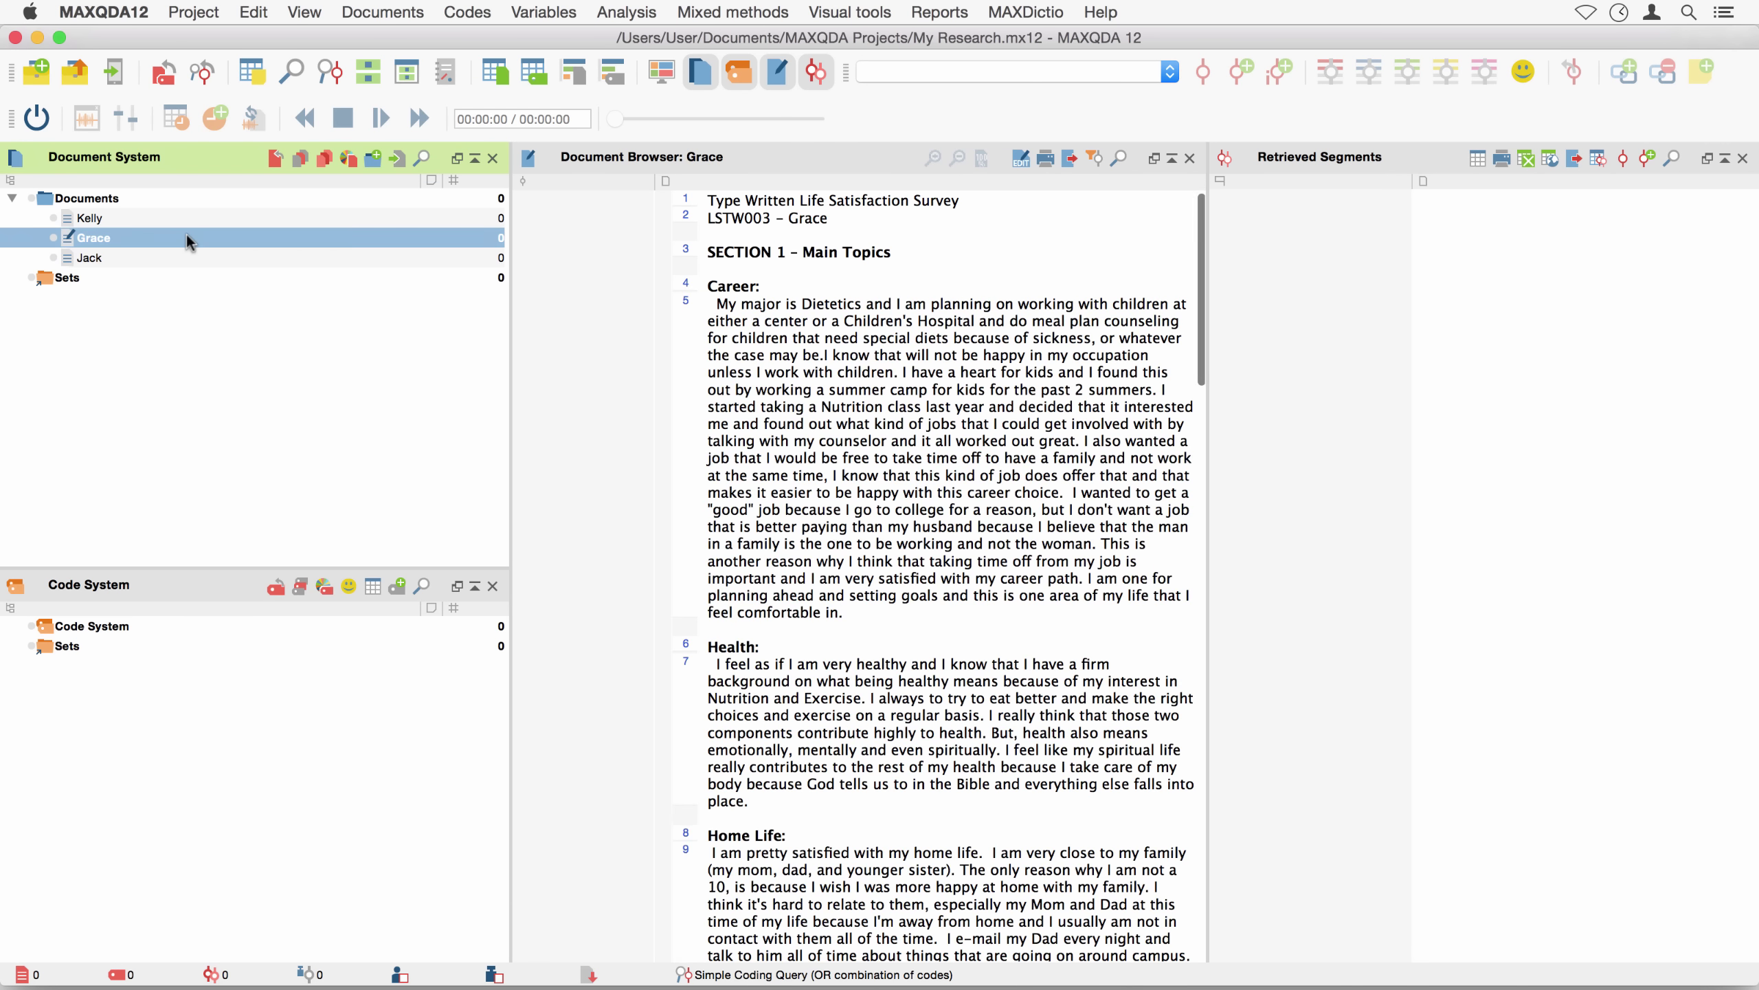
pyautogui.doubleClick(165, 220)
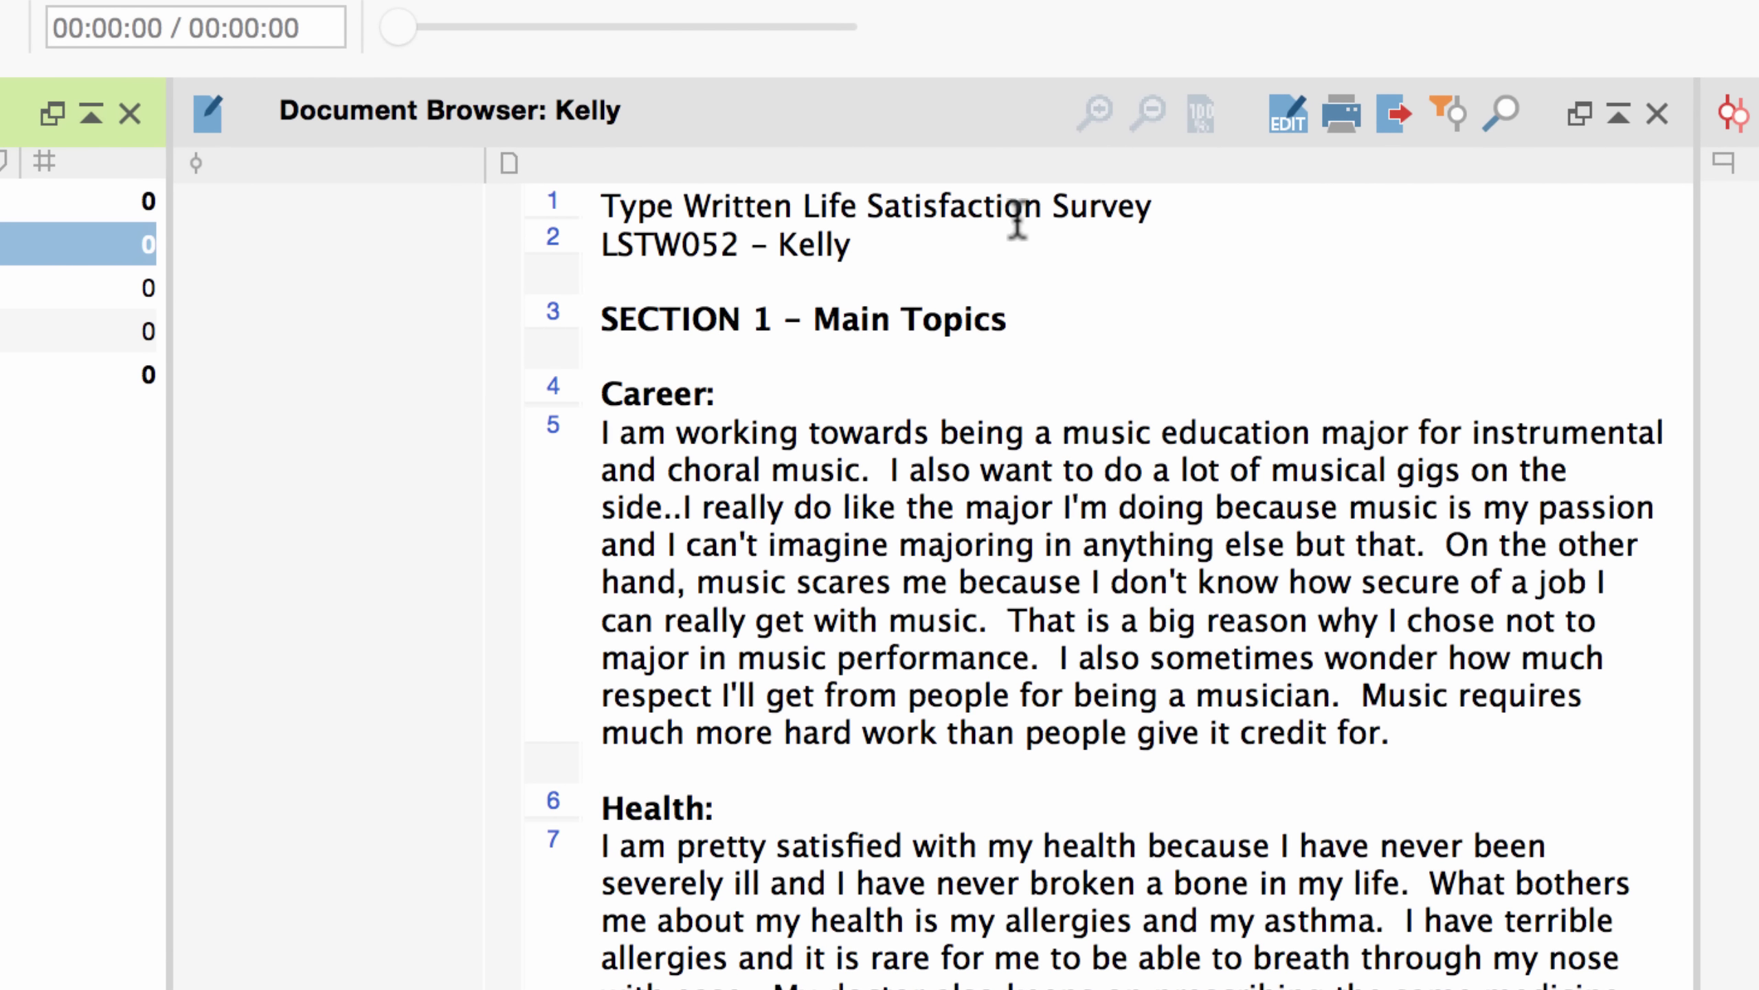
pyautogui.click(1288, 121)
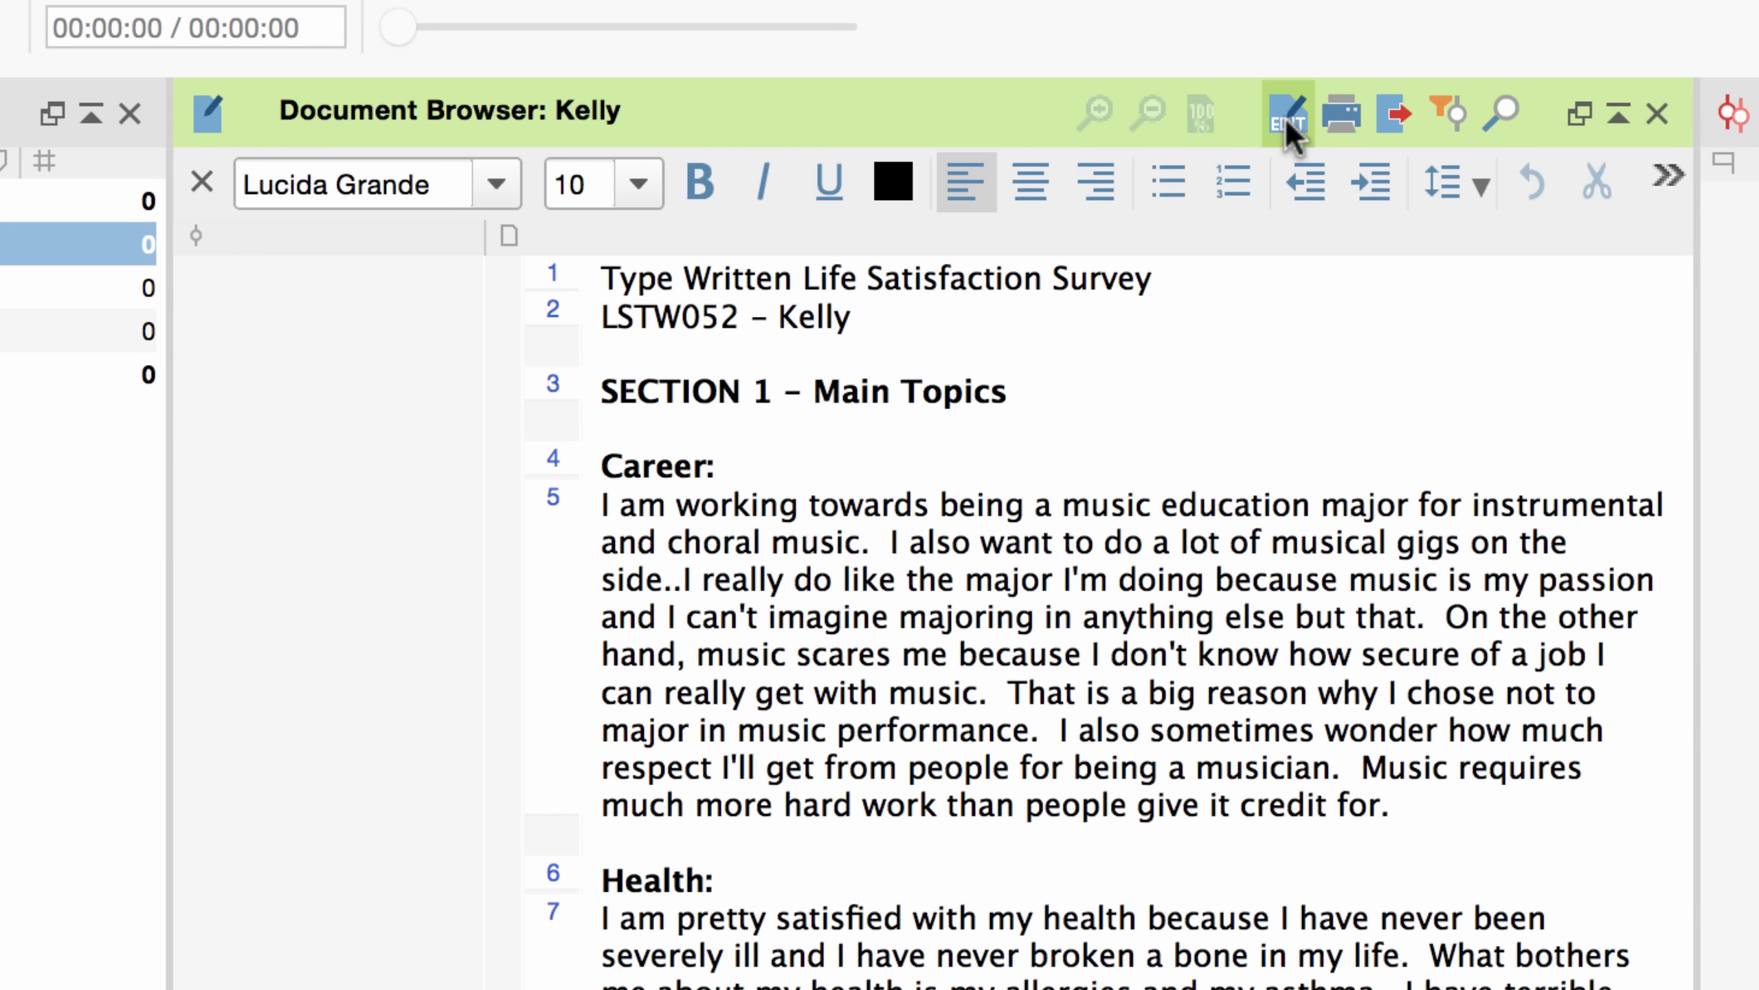
pyautogui.click(705, 465)
pyautogui.write('and Education')
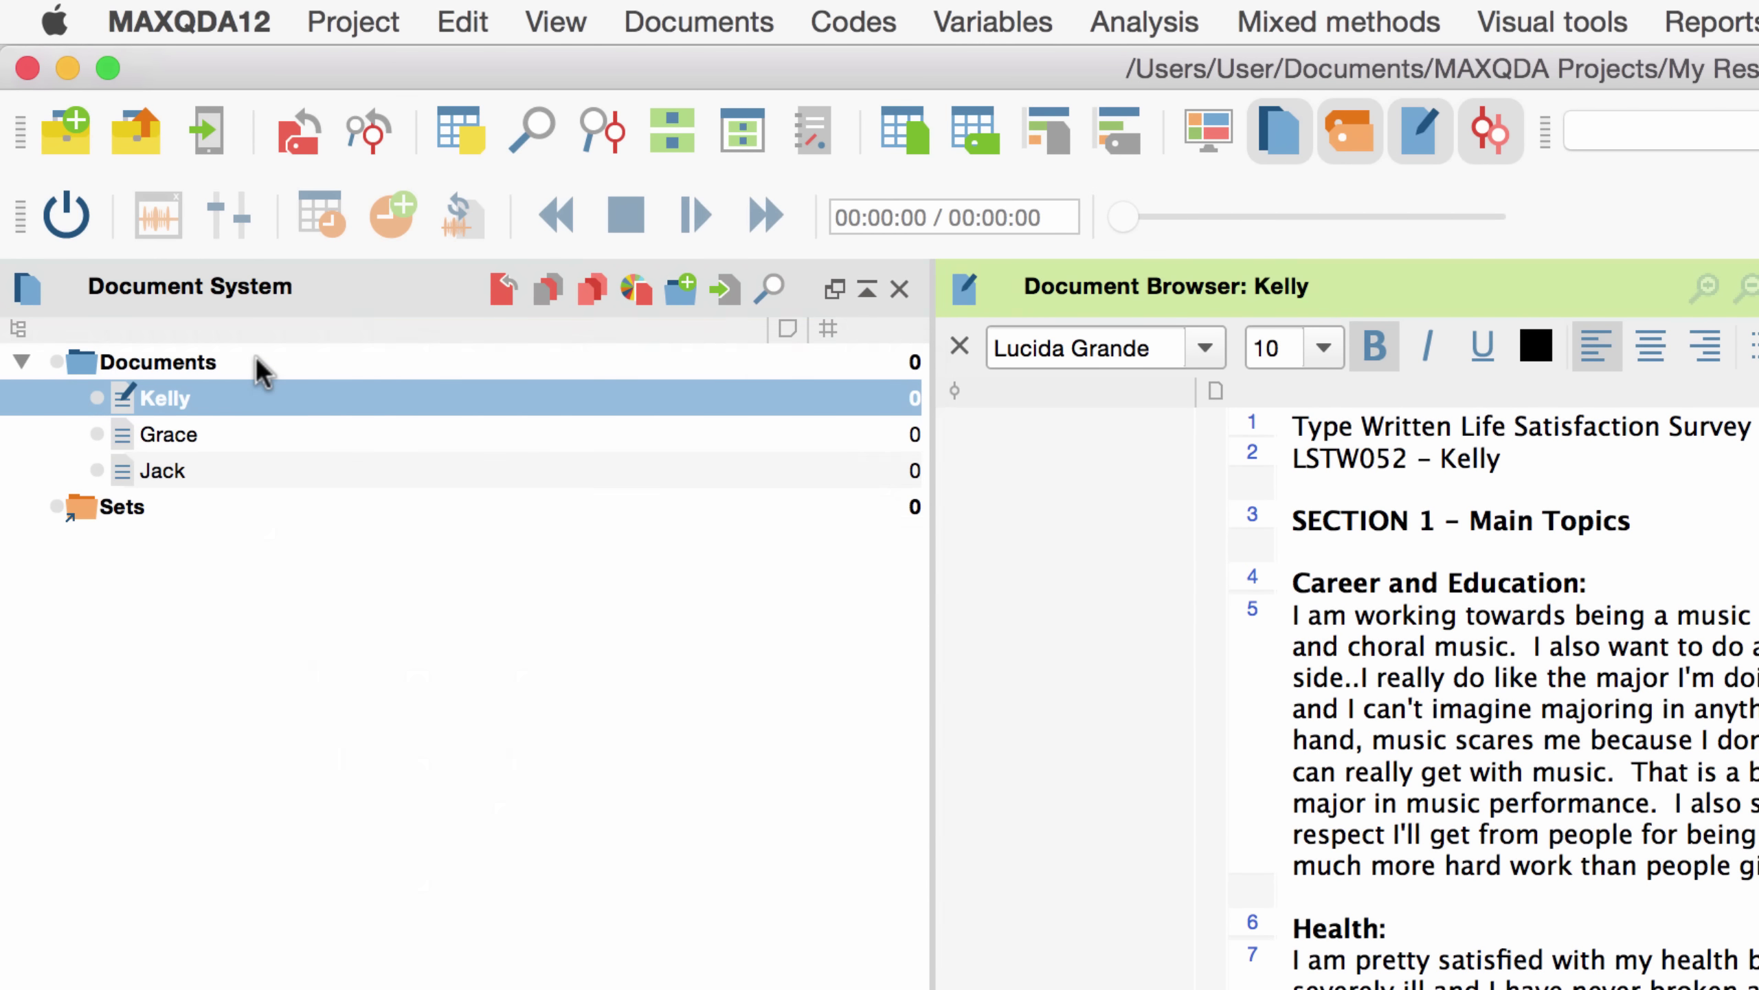
# - Create a text document named 'New Document', then reopen Kelly's interview
pyautogui.rightClick(257, 361)
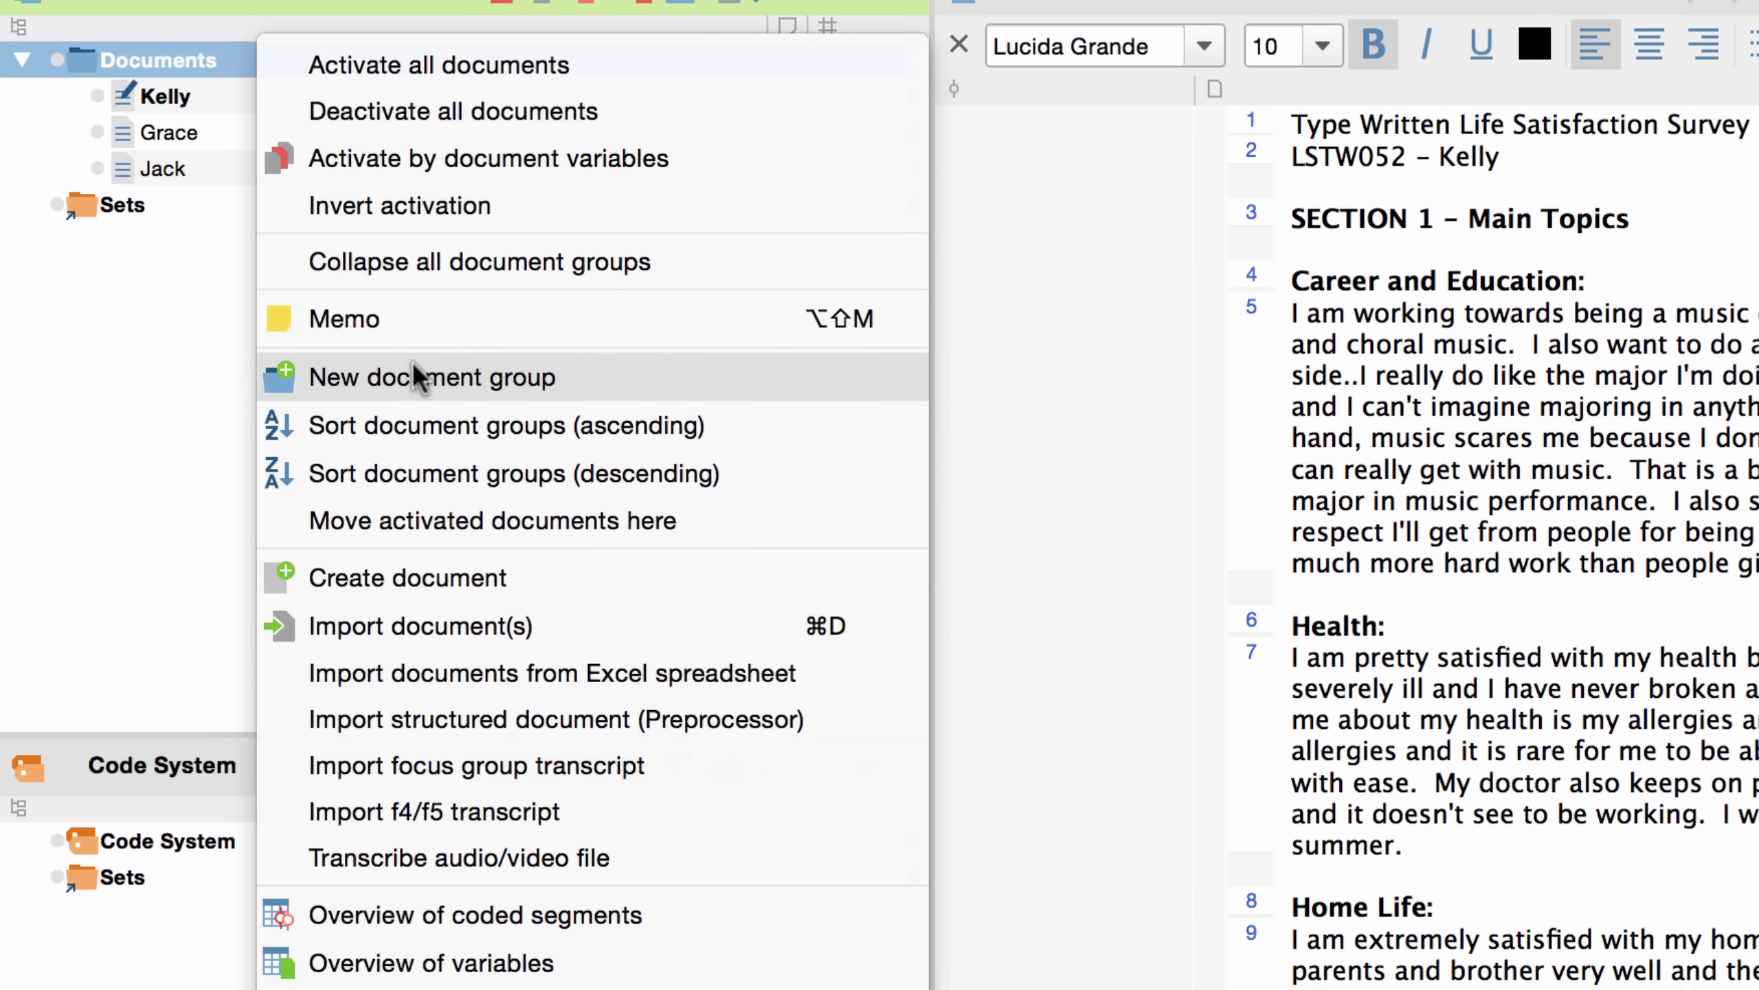
pyautogui.click(389, 567)
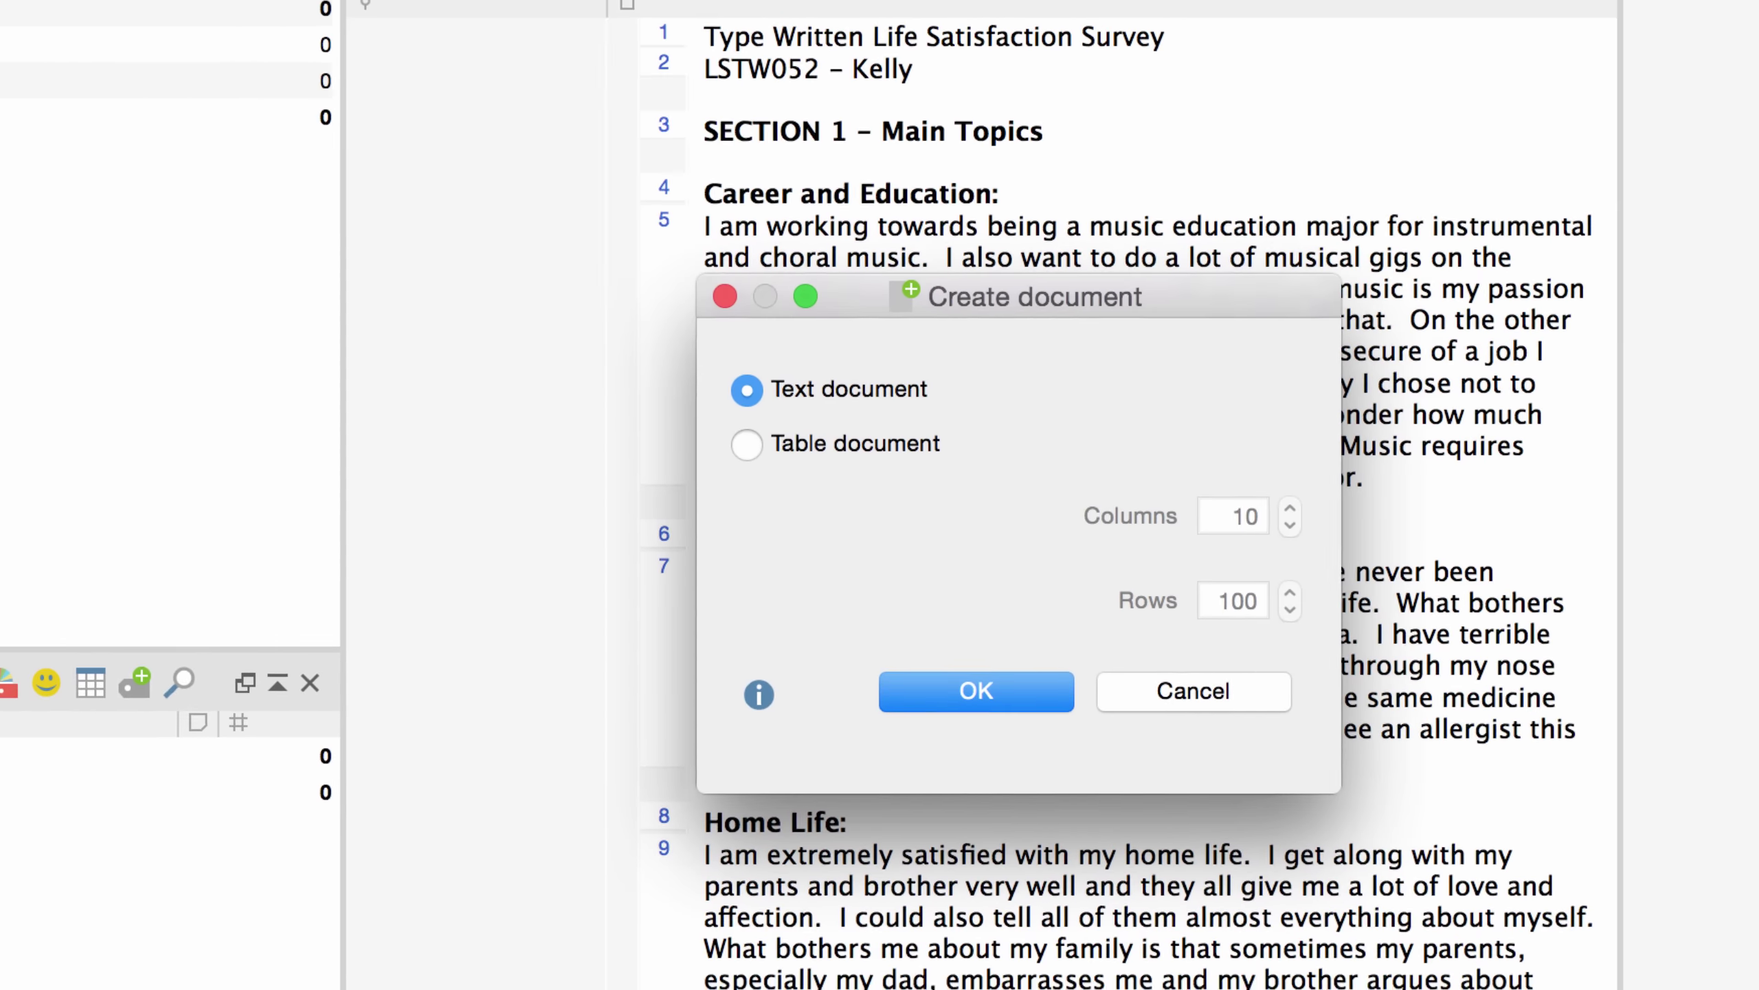
pyautogui.click(792, 675)
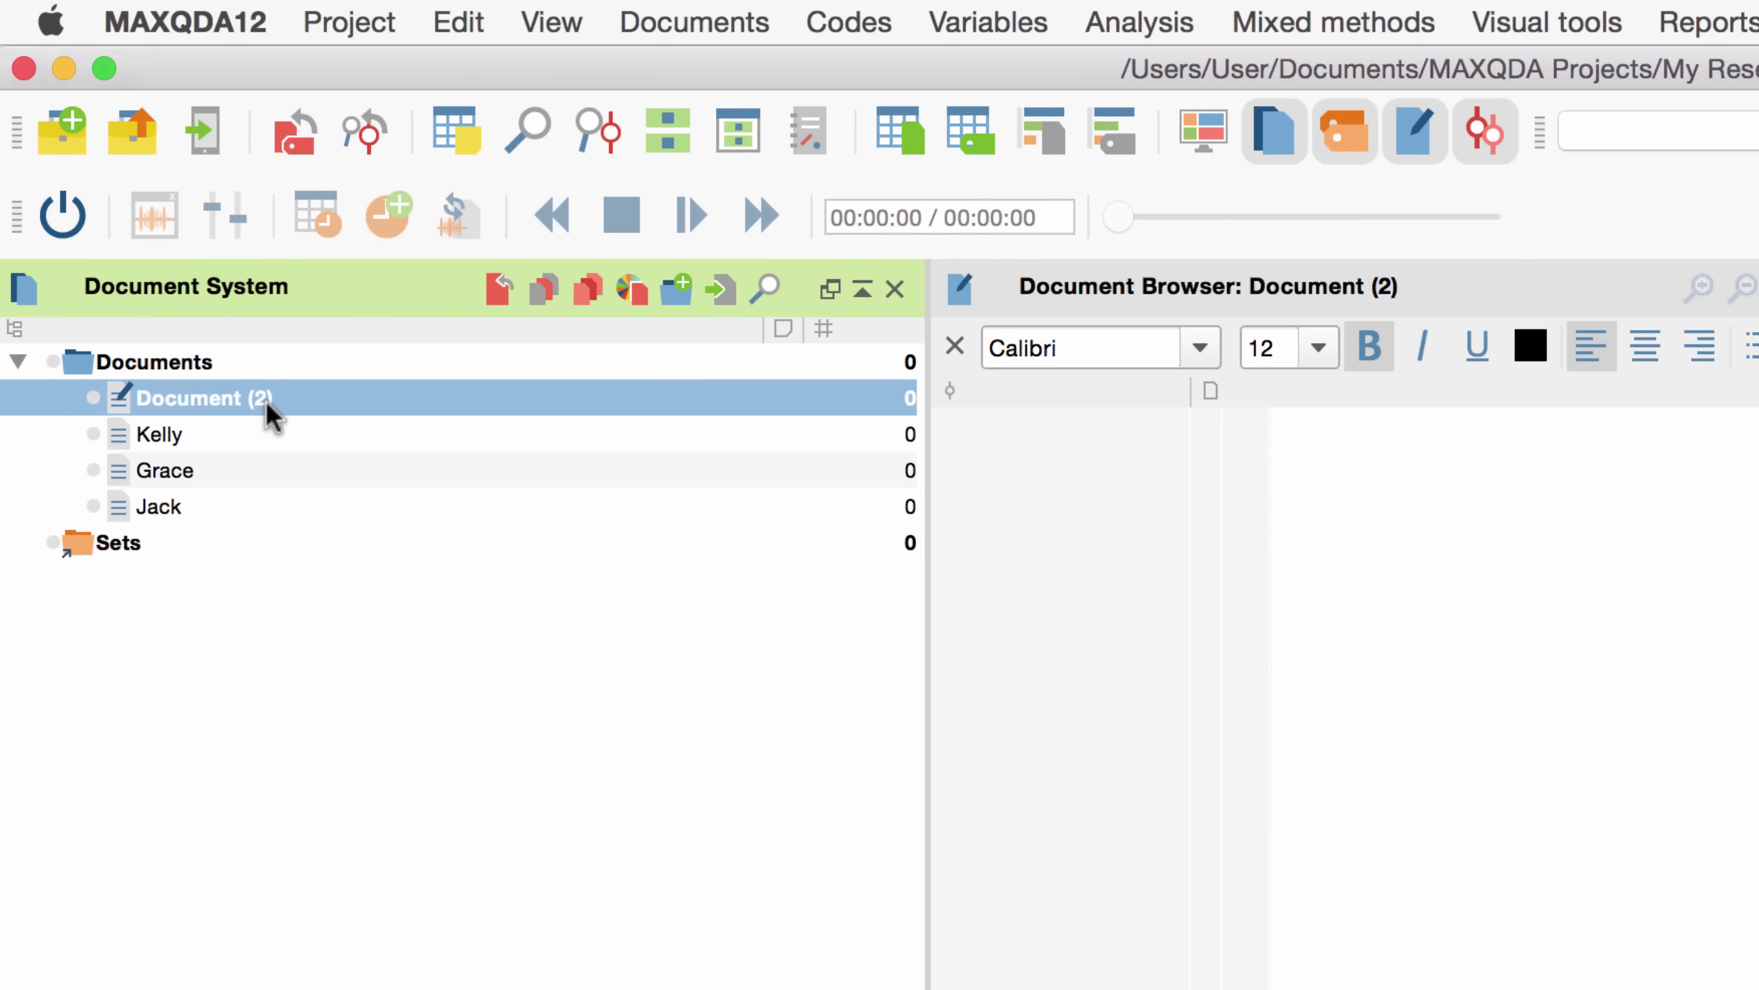
pyautogui.click(266, 400)
pyautogui.write('New Document')
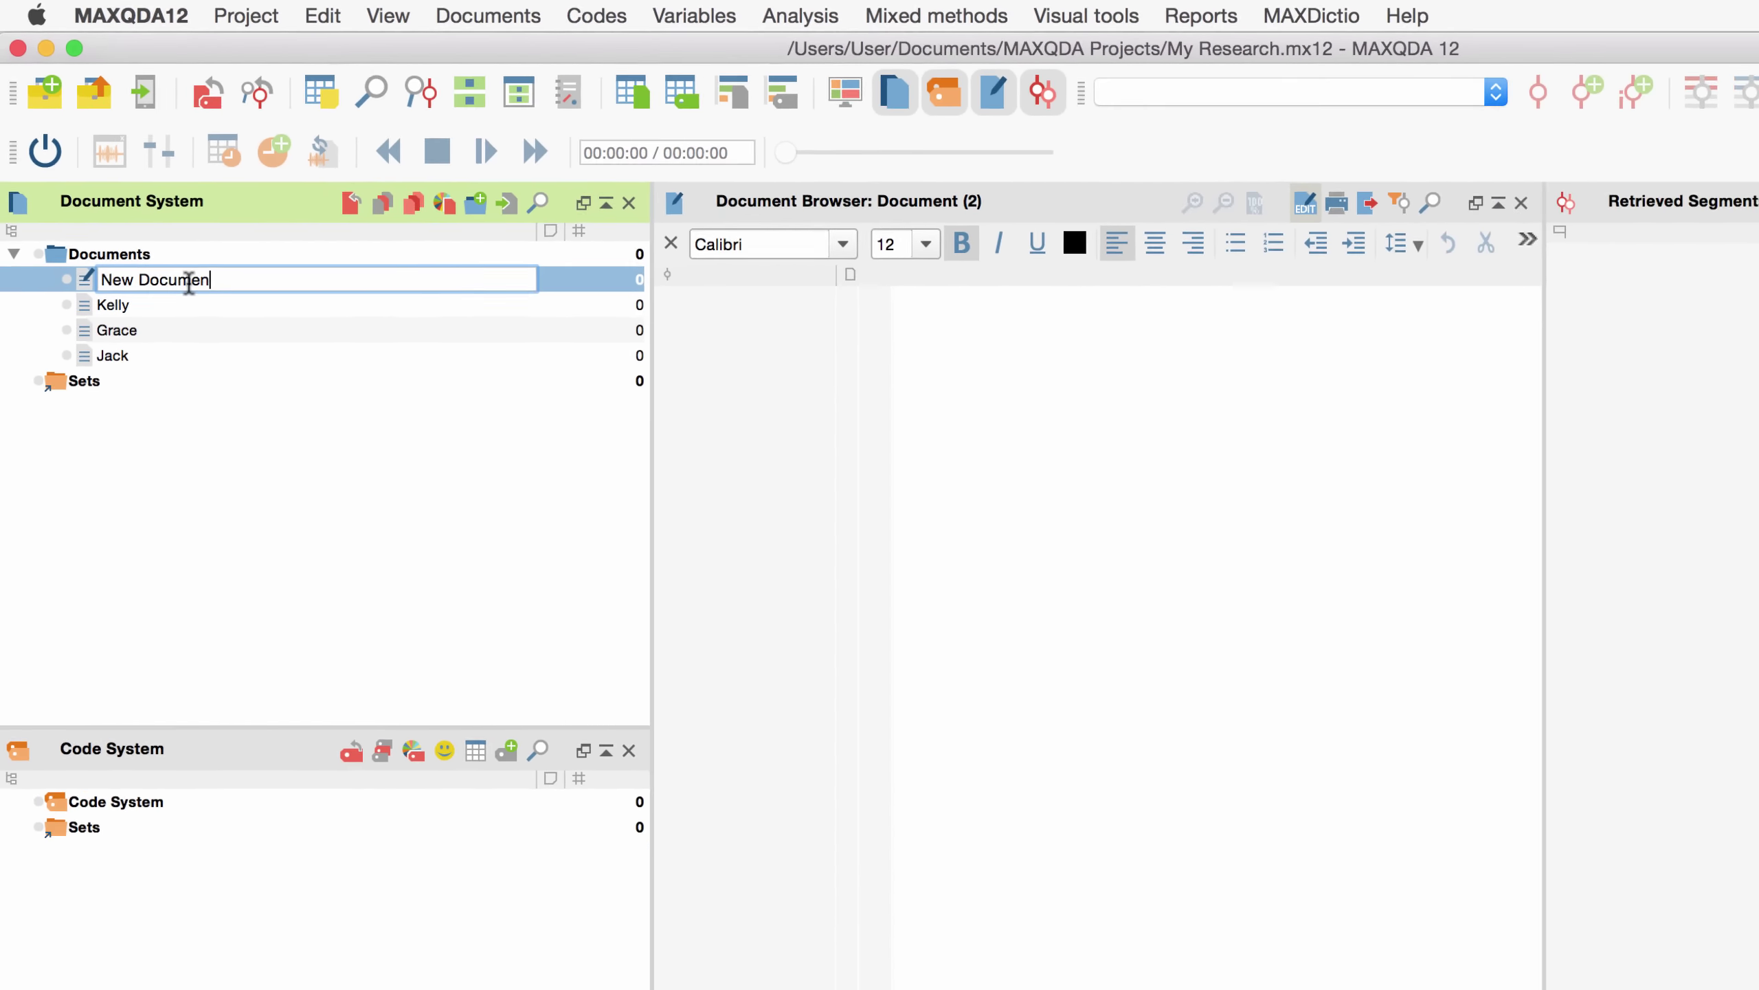
pyautogui.press('Return')
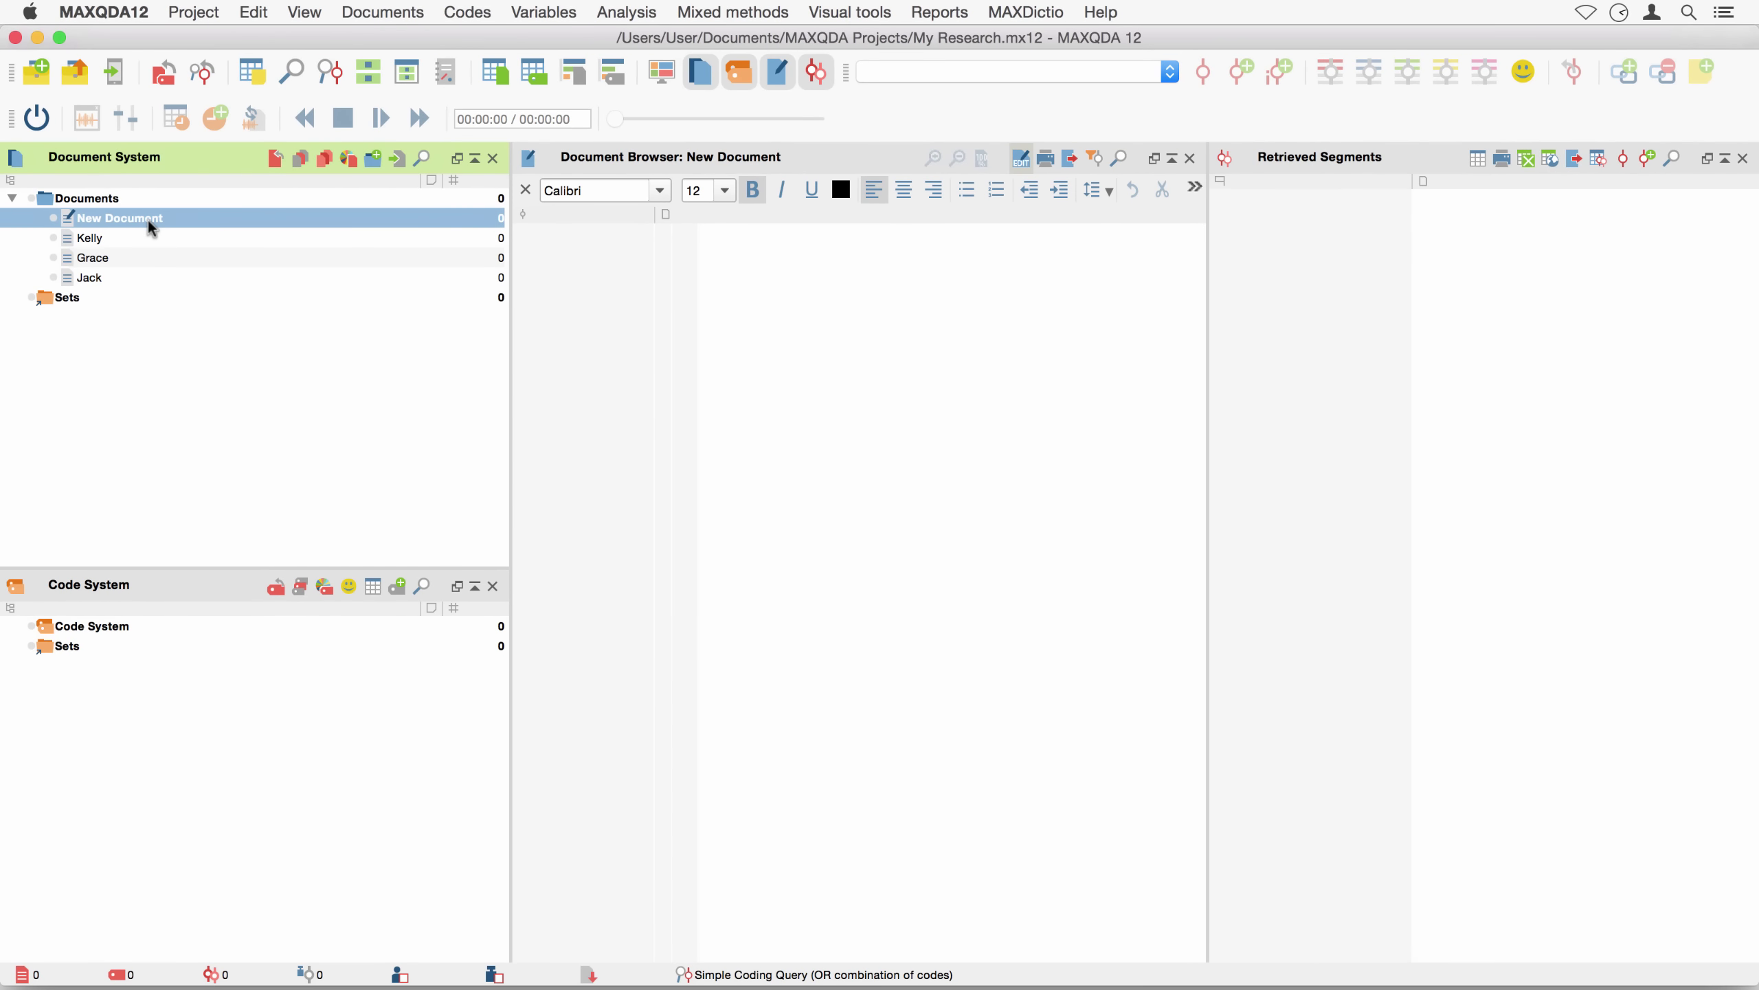
pyautogui.doubleClick(144, 239)
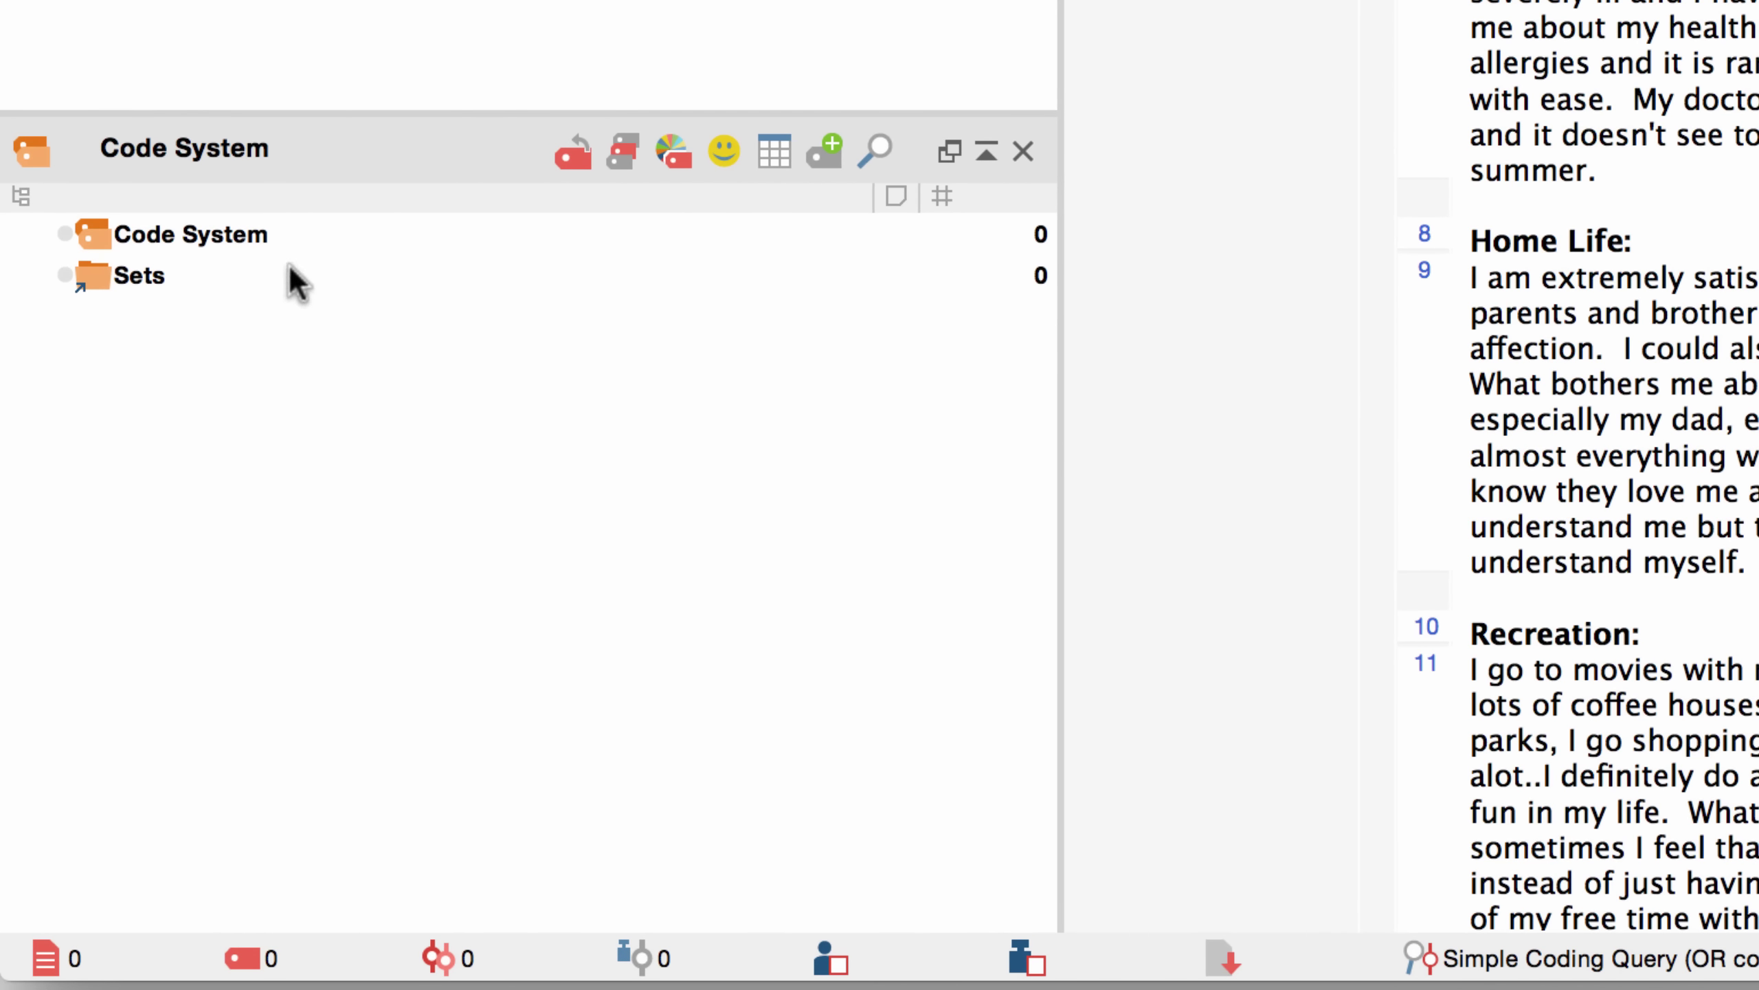
# - Define the new code 'being passionate about sth' with a custom dark red colour
pyautogui.rightClick(258, 234)
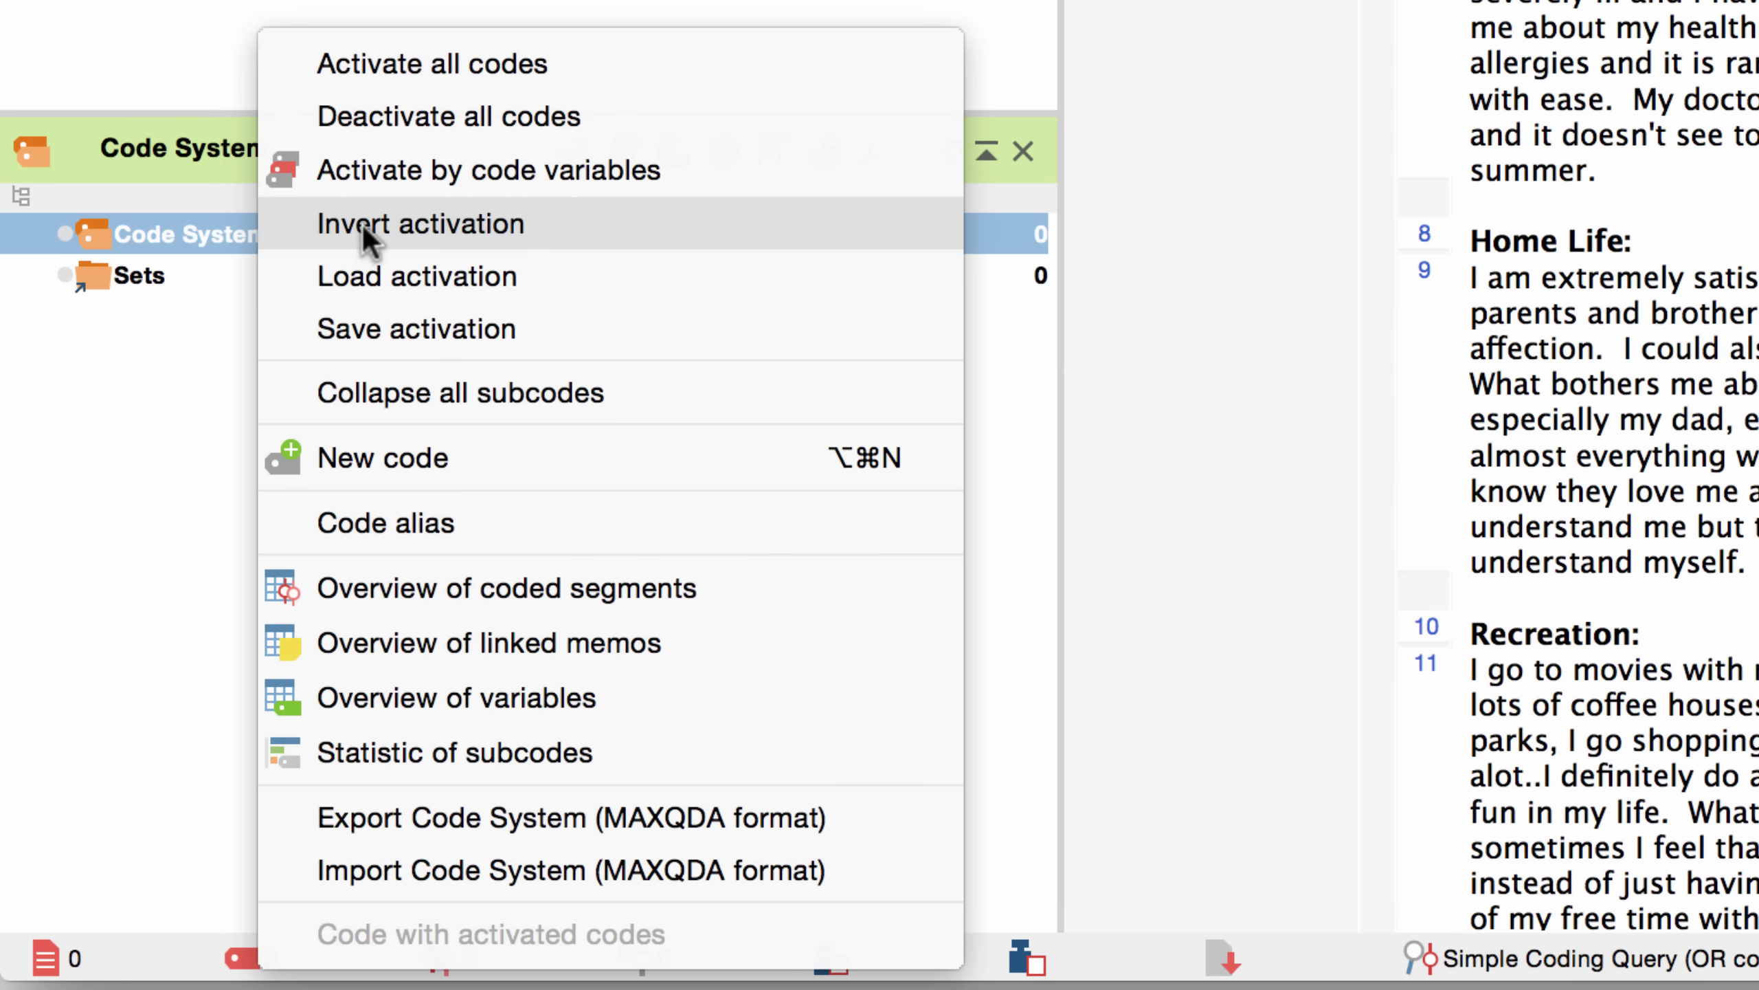
pyautogui.click(352, 465)
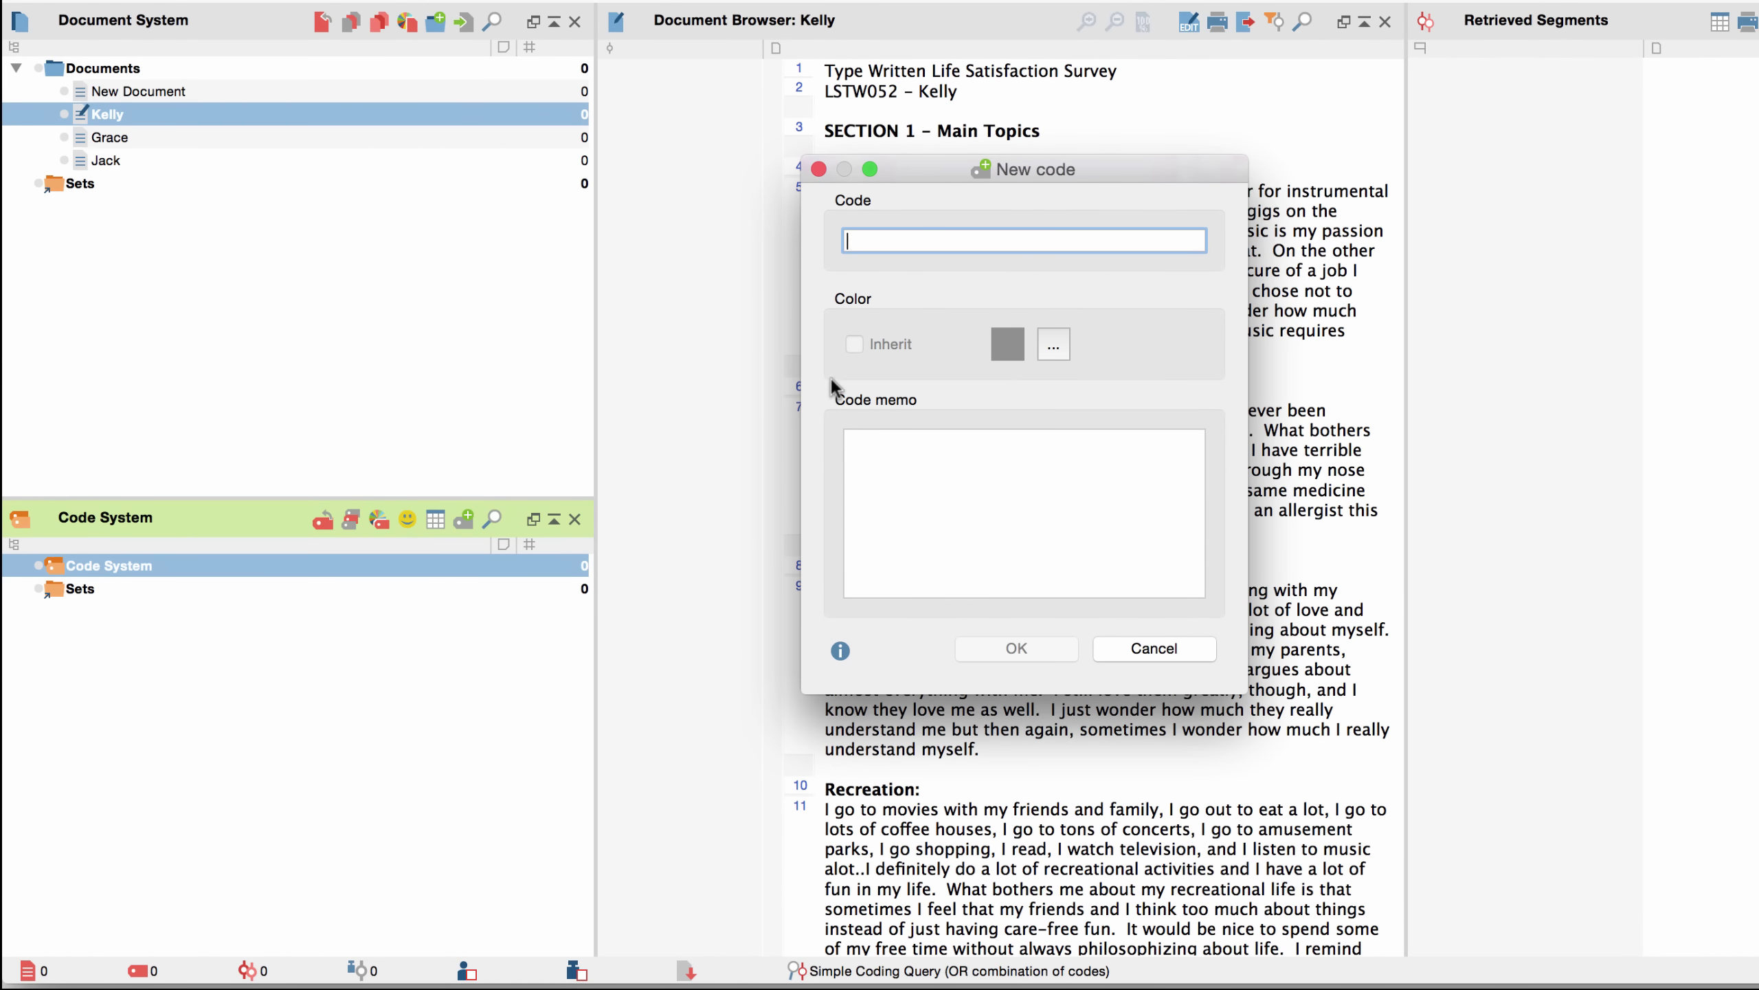
pyautogui.write('being passionate about sth')
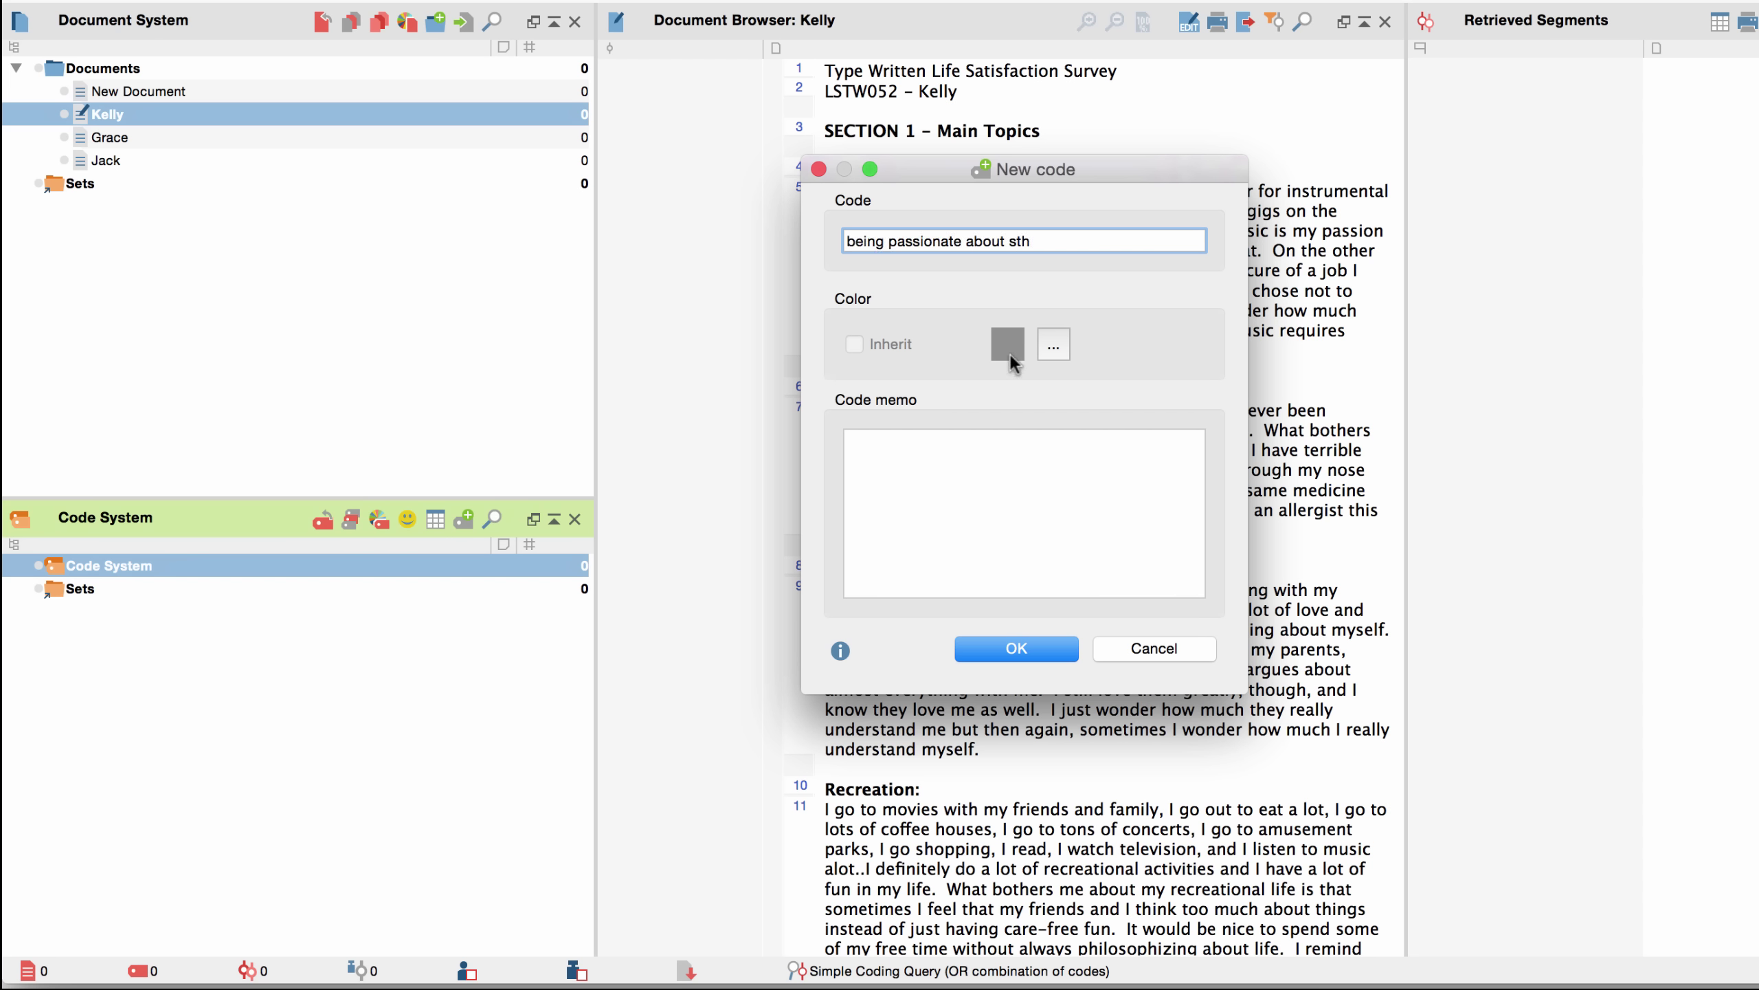
pyautogui.click(1047, 344)
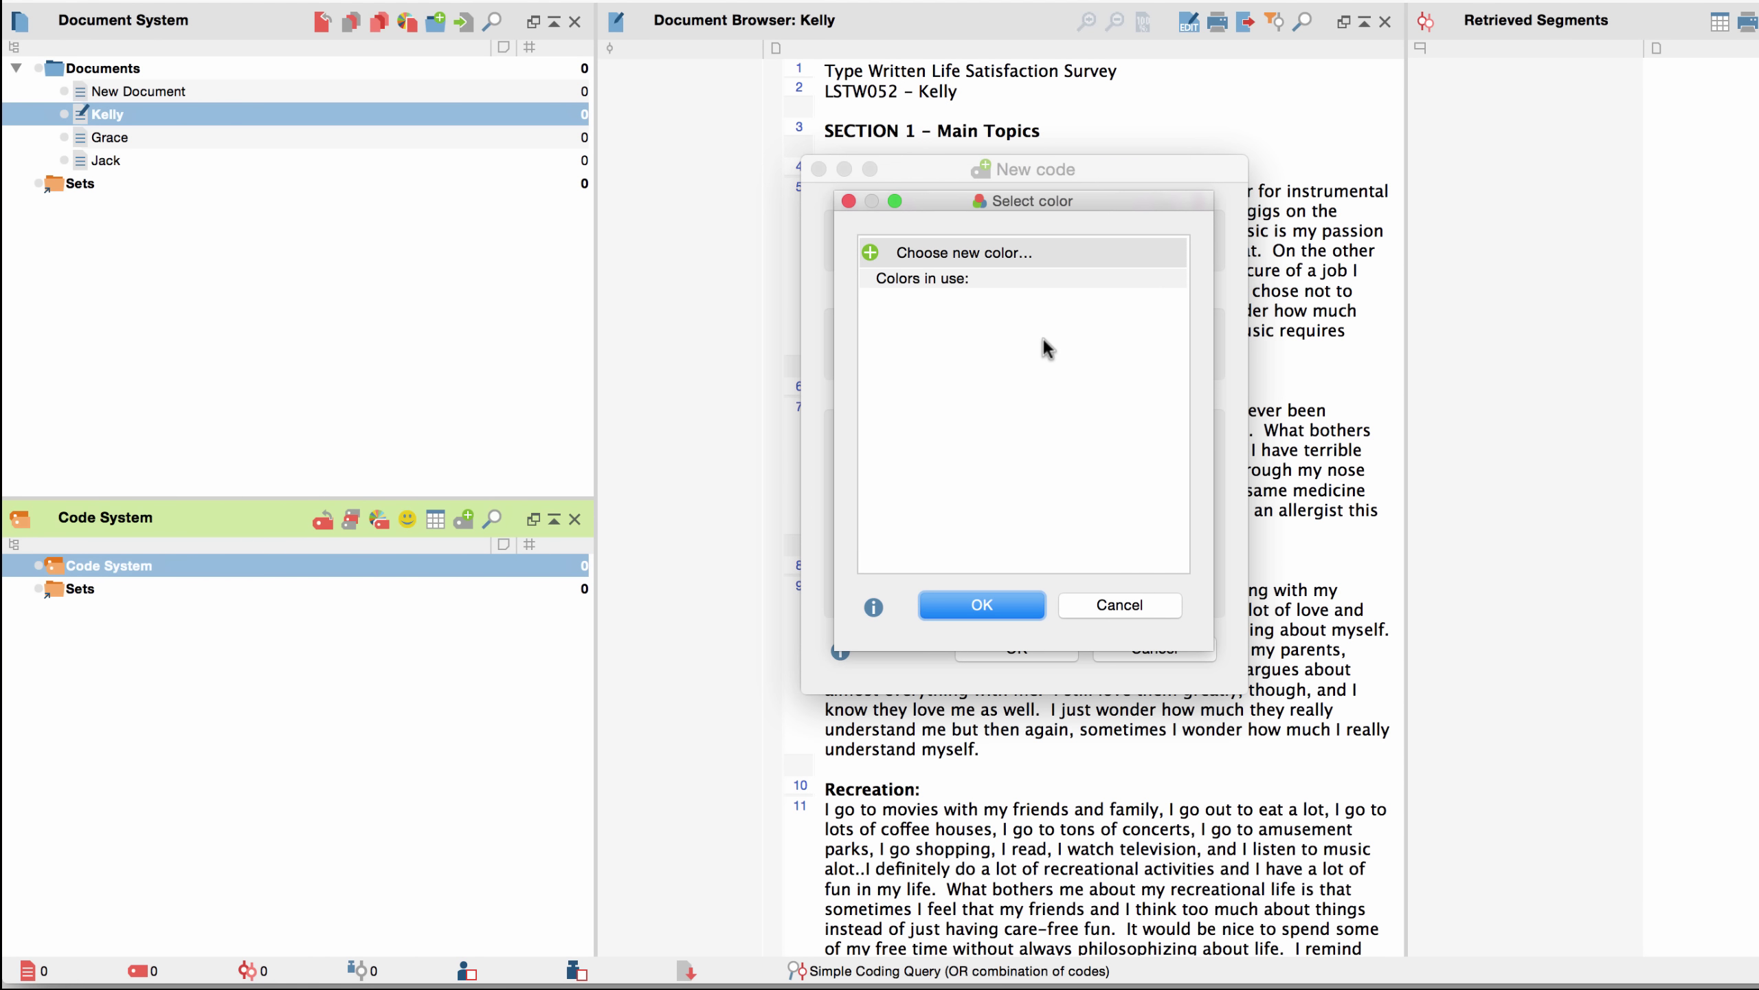
pyautogui.click(999, 254)
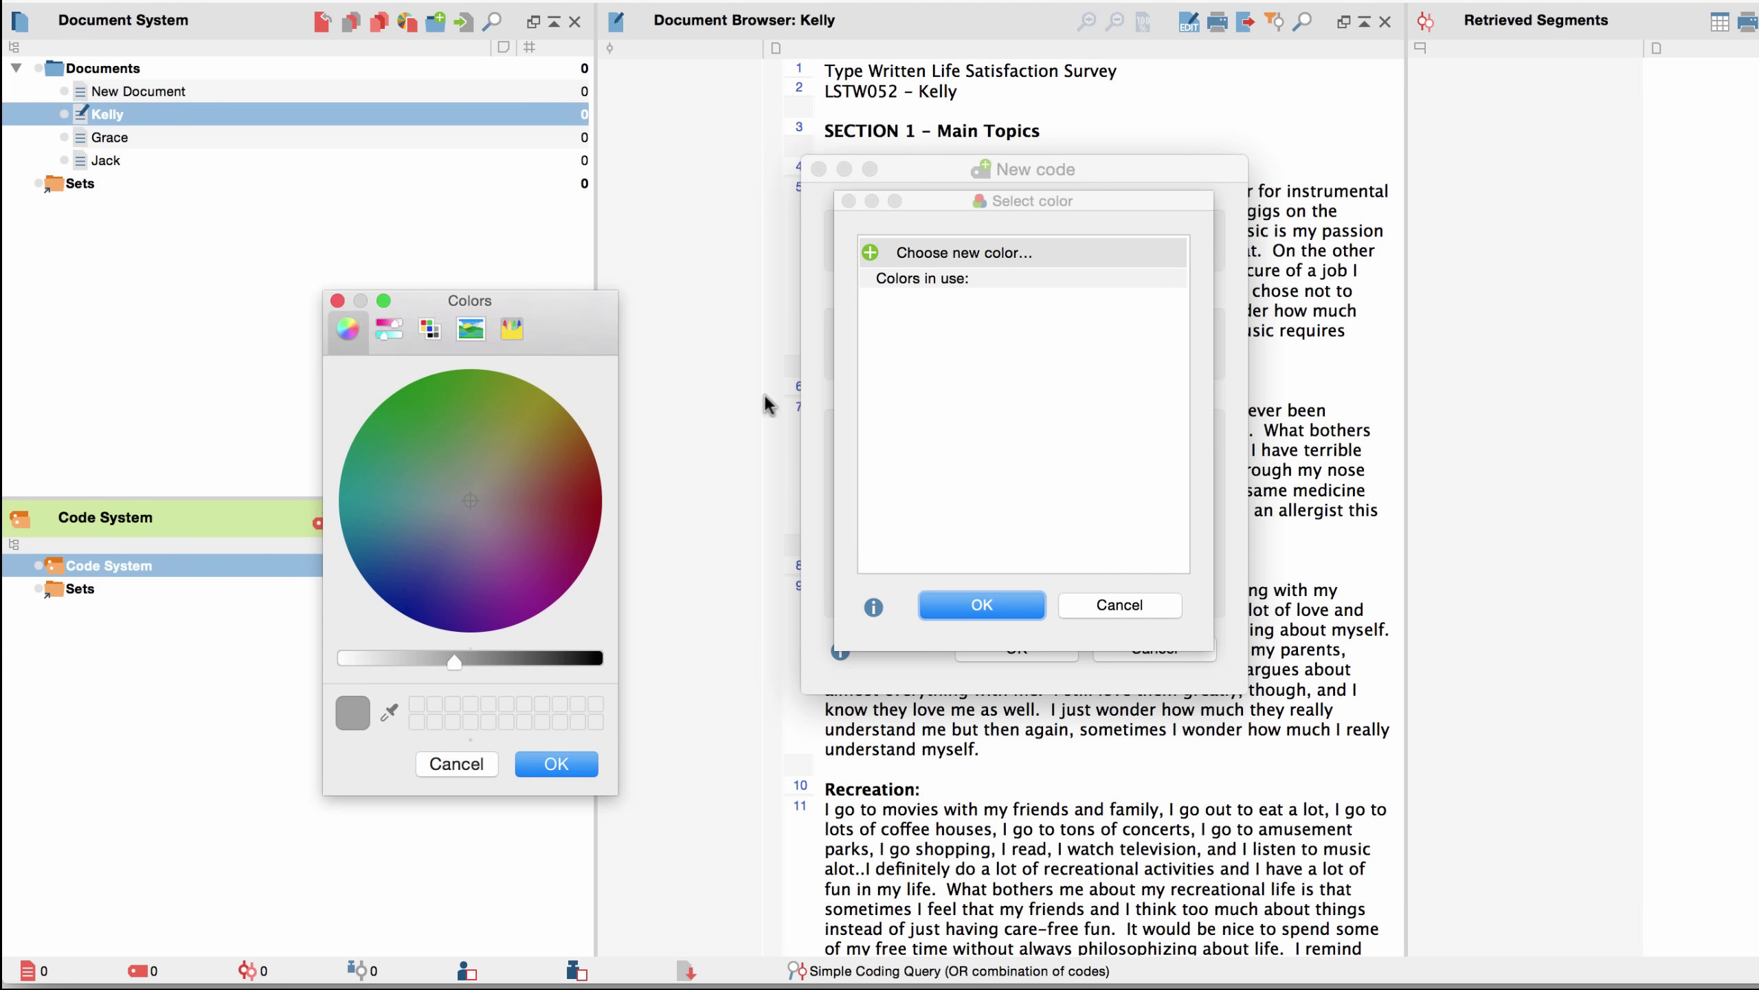
pyautogui.click(582, 483)
pyautogui.moveTo(588, 482); pyautogui.dragTo(595, 474)
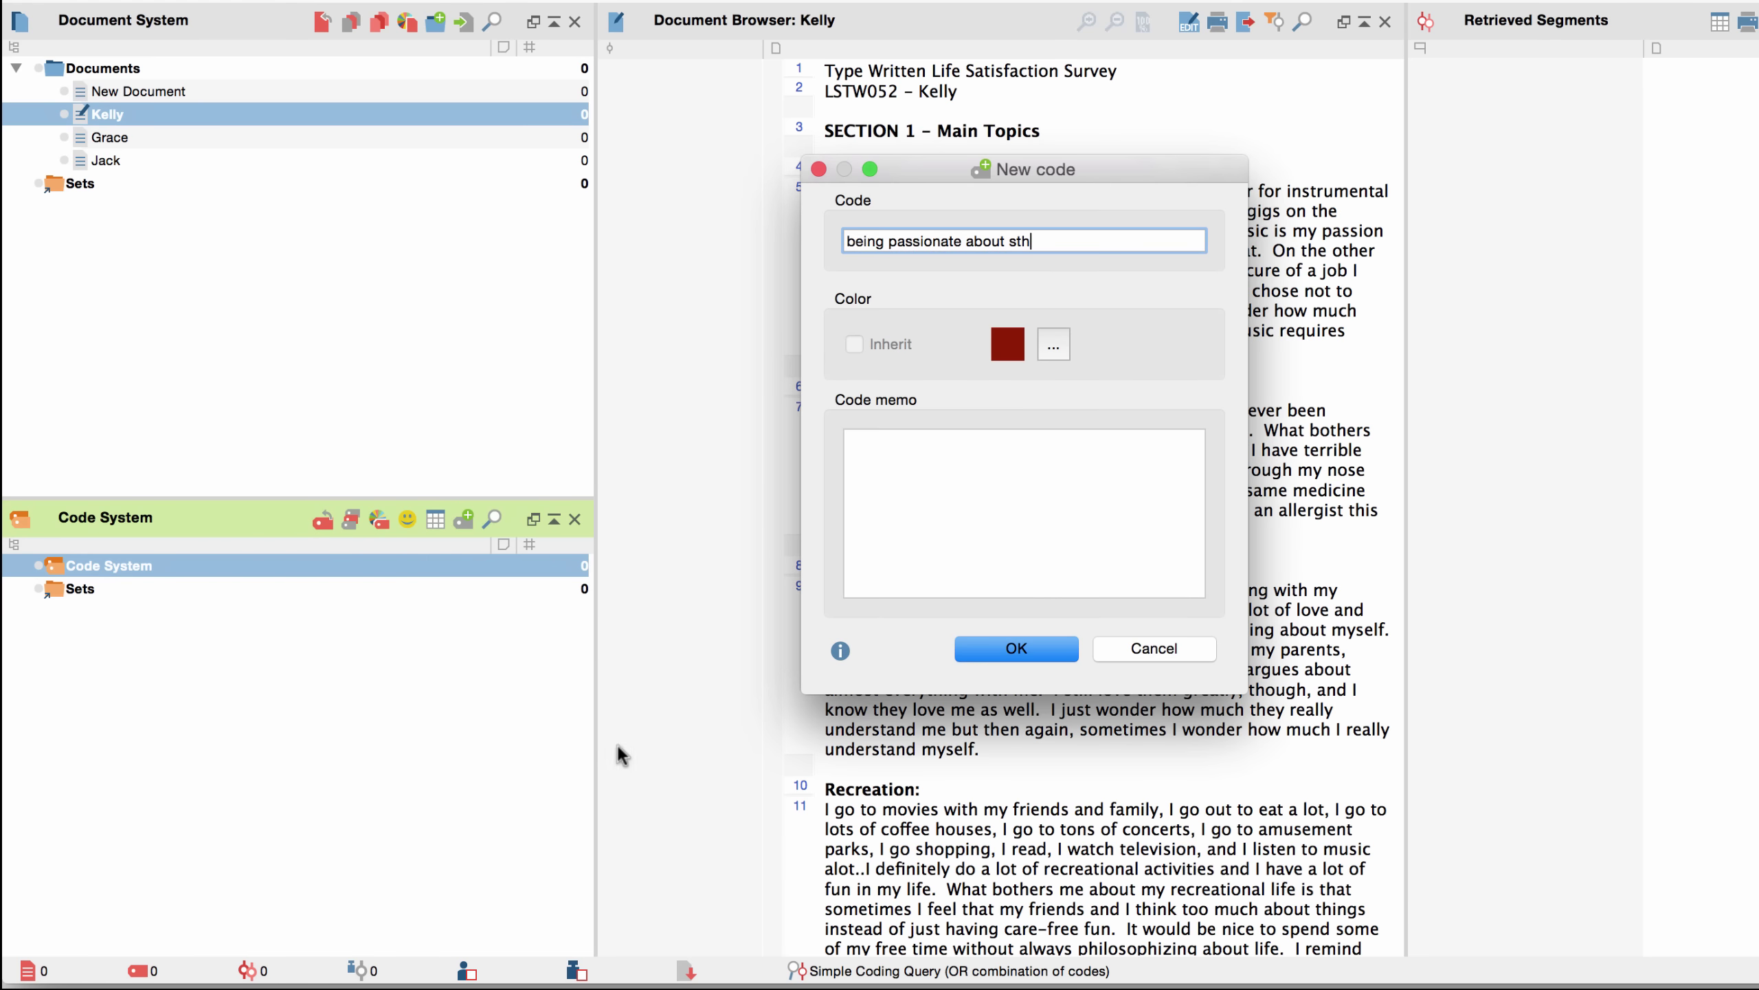
# - Code Kelly's music-passion, concerts and music-listening passages with 'being passionate about sth'
pyautogui.click(984, 653)
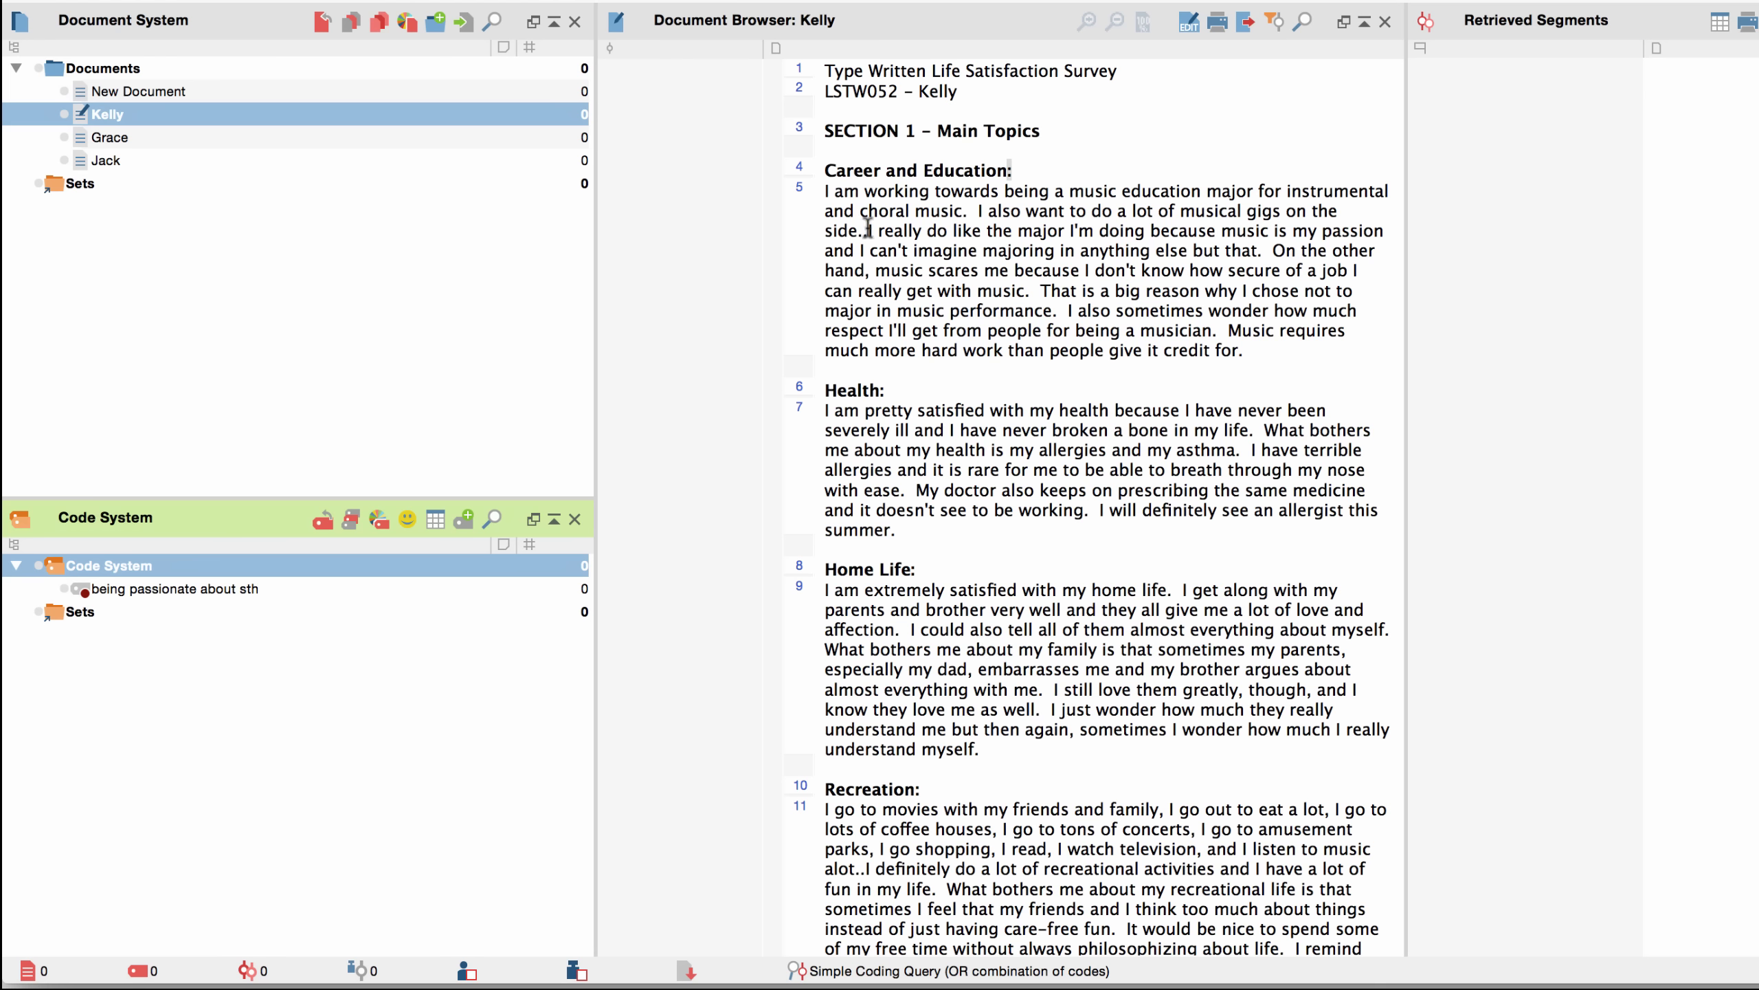
pyautogui.moveTo(867, 229); pyautogui.dragTo(1264, 256)
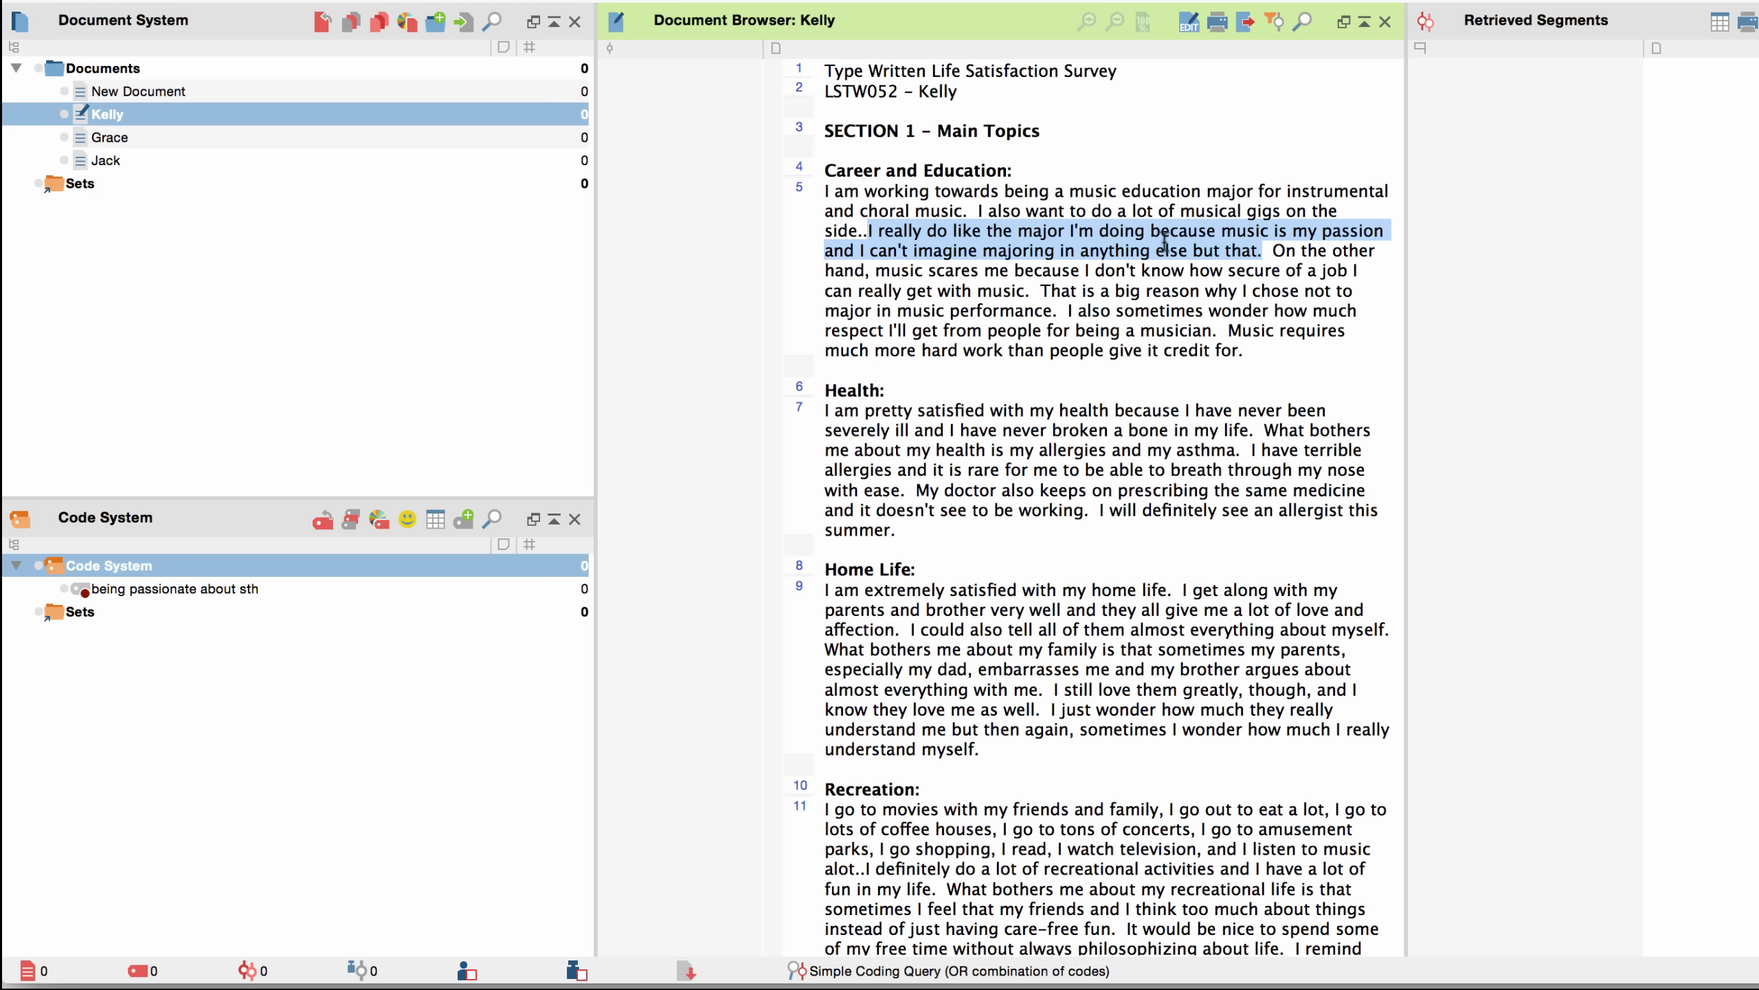
pyautogui.moveTo(1128, 242)
pyautogui.mouseDown()
pyautogui.moveTo(738, 382)
pyautogui.moveTo(498, 580)
pyautogui.mouseUp()
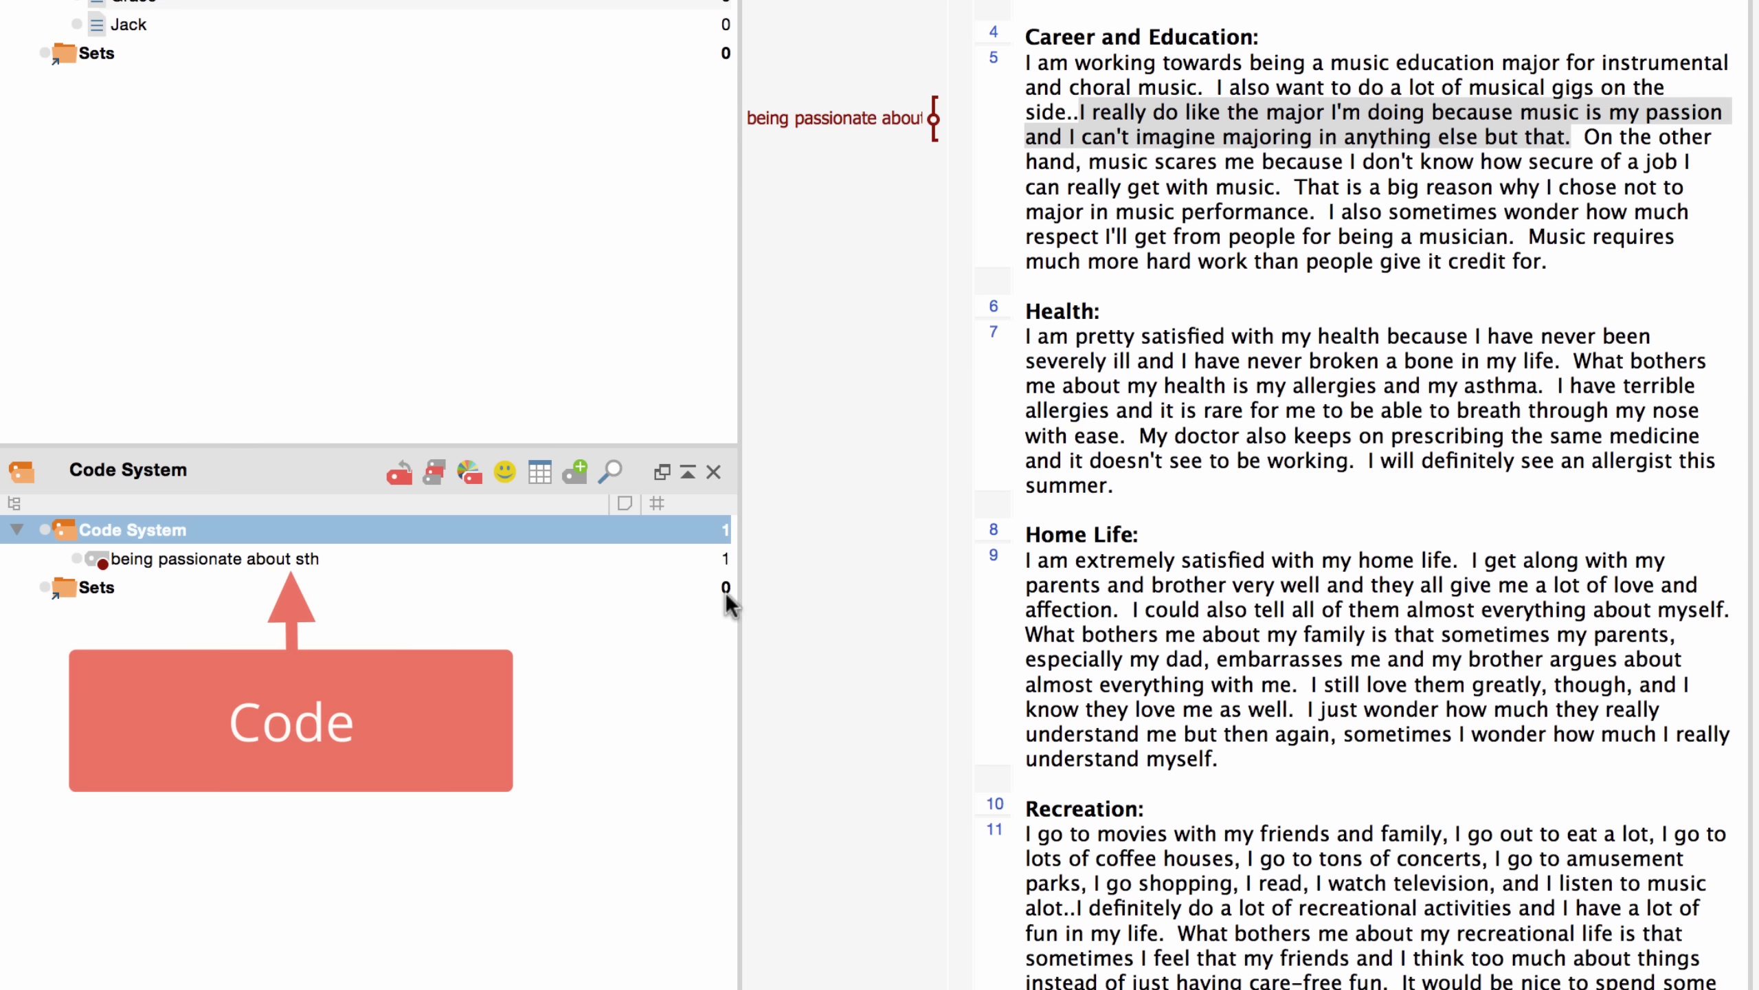
pyautogui.click(1246, 858)
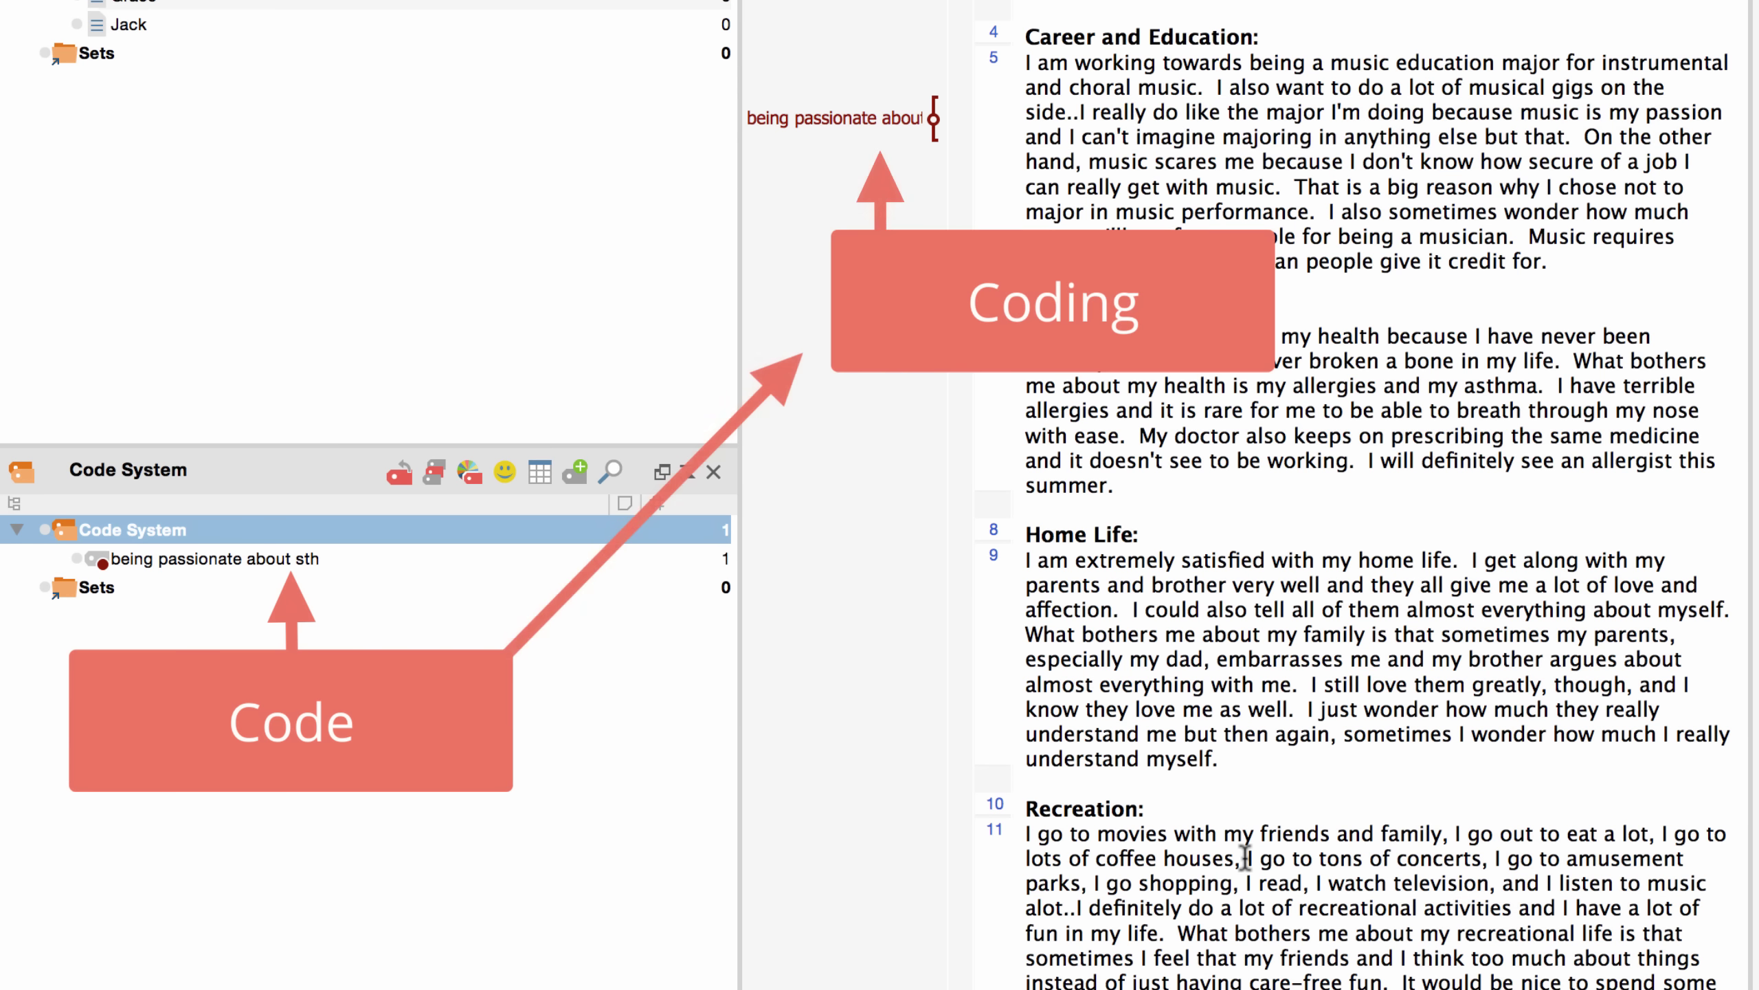
pyautogui.moveTo(1246, 858)
pyautogui.mouseDown()
pyautogui.moveTo(1485, 858)
pyautogui.moveTo(368, 556)
pyautogui.mouseUp()
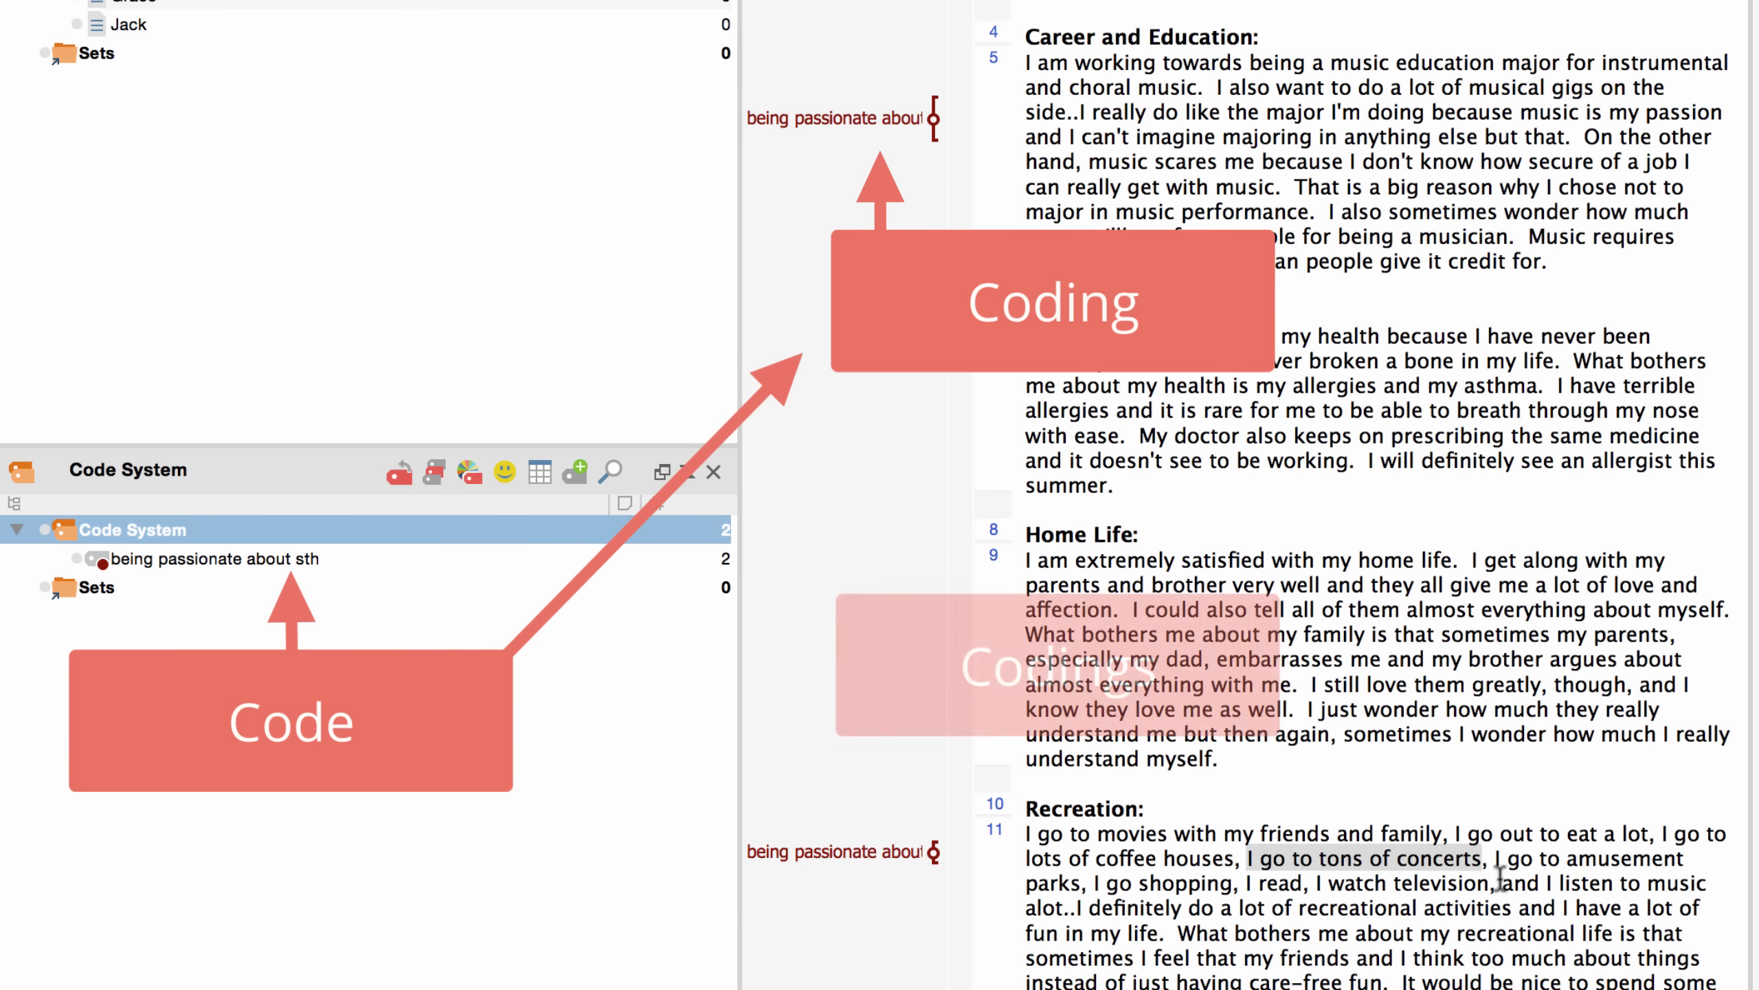
pyautogui.moveTo(1506, 883)
pyautogui.mouseDown()
pyautogui.moveTo(1204, 921)
pyautogui.moveTo(1067, 908)
pyautogui.moveTo(313, 569)
pyautogui.mouseUp()
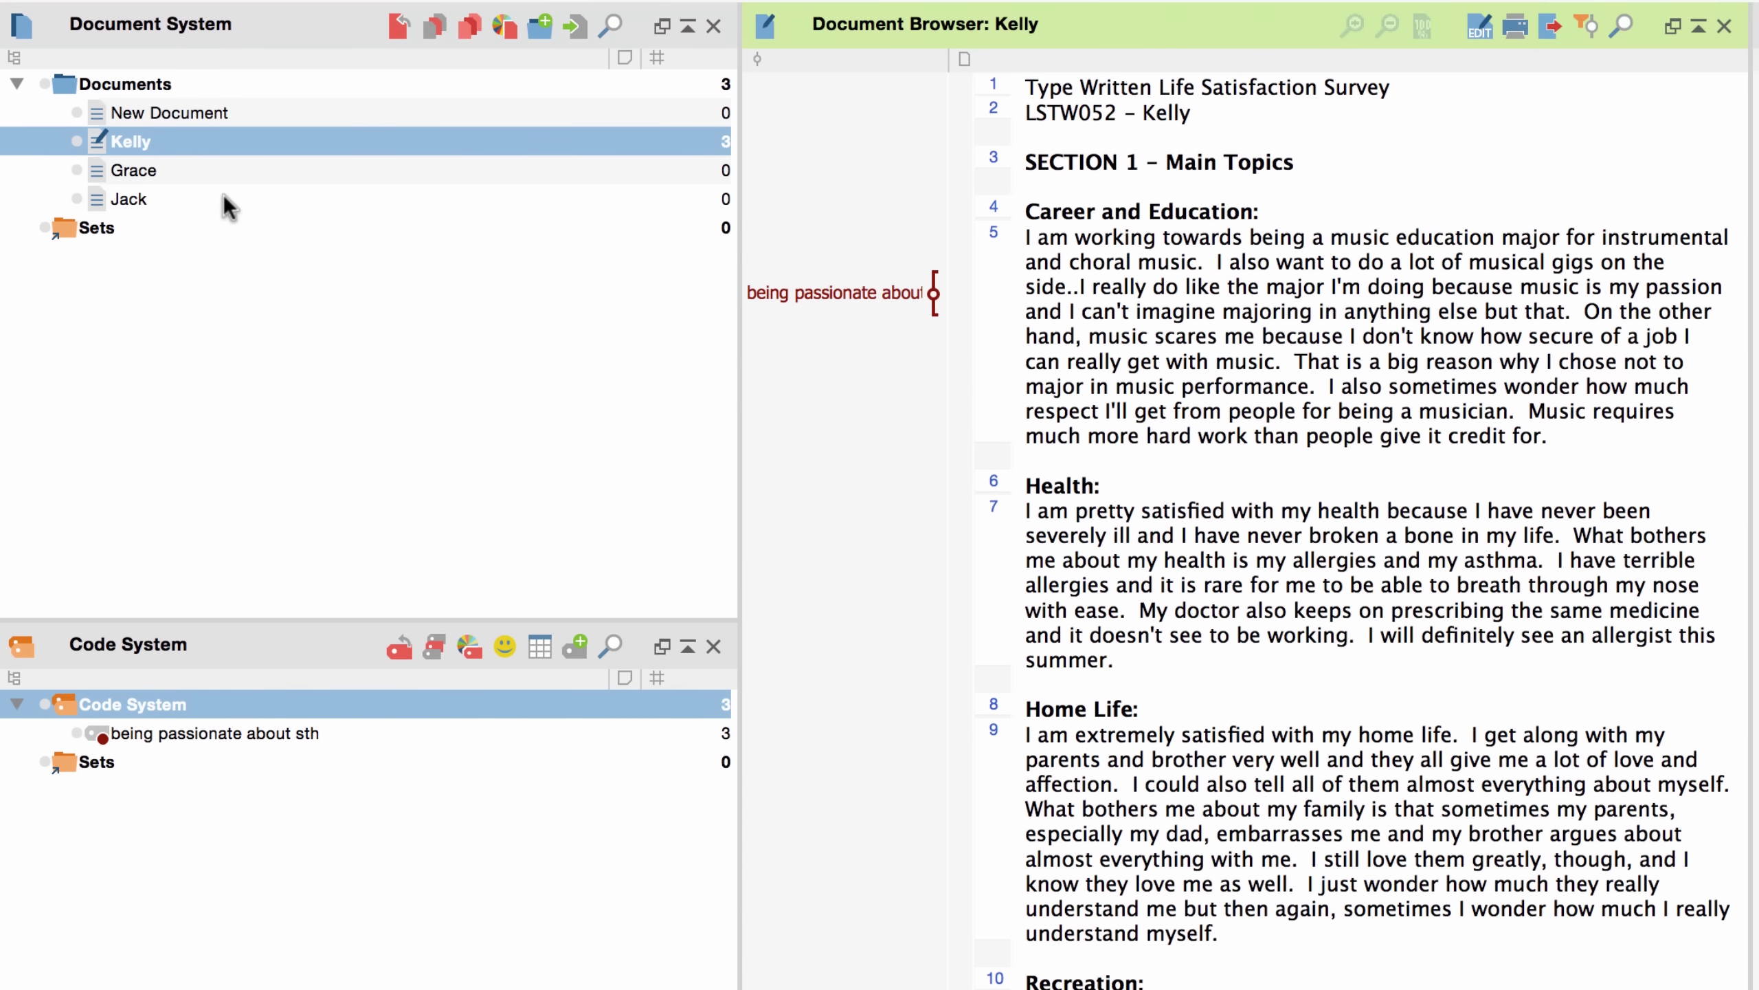
# - Code Jack's sentence about loving sports with 'being passionate about sth'
pyautogui.doubleClick(222, 206)
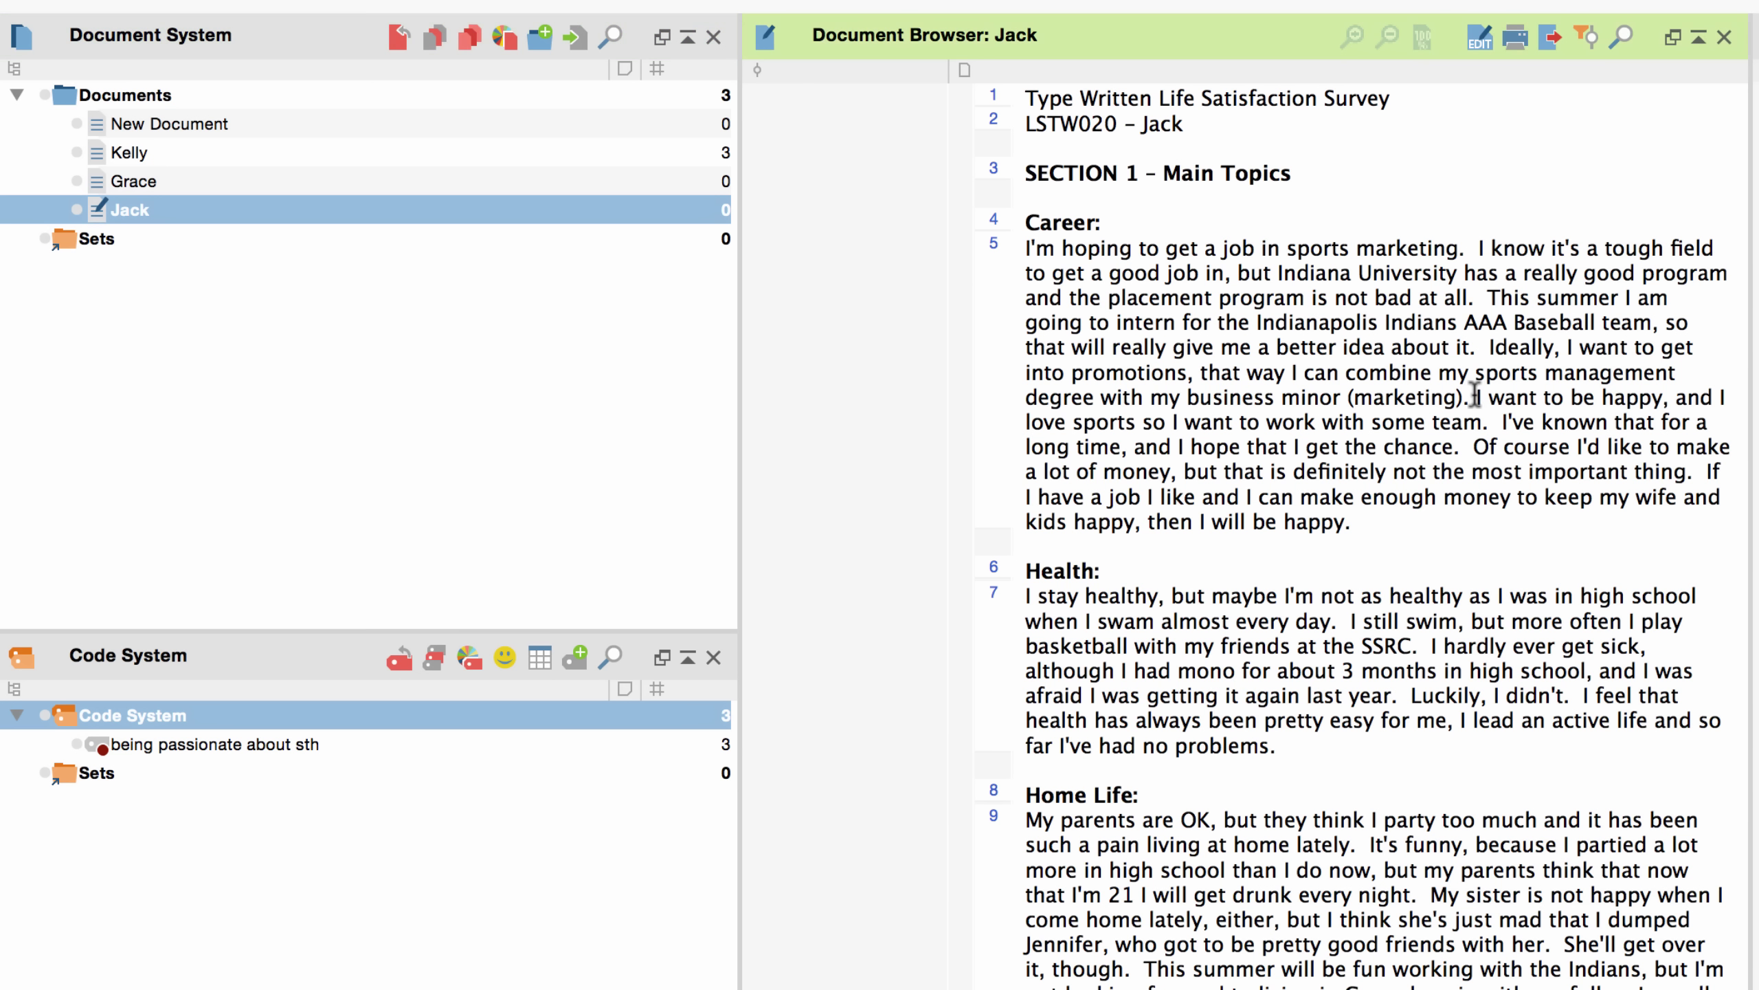
pyautogui.moveTo(1475, 396); pyautogui.dragTo(1490, 427)
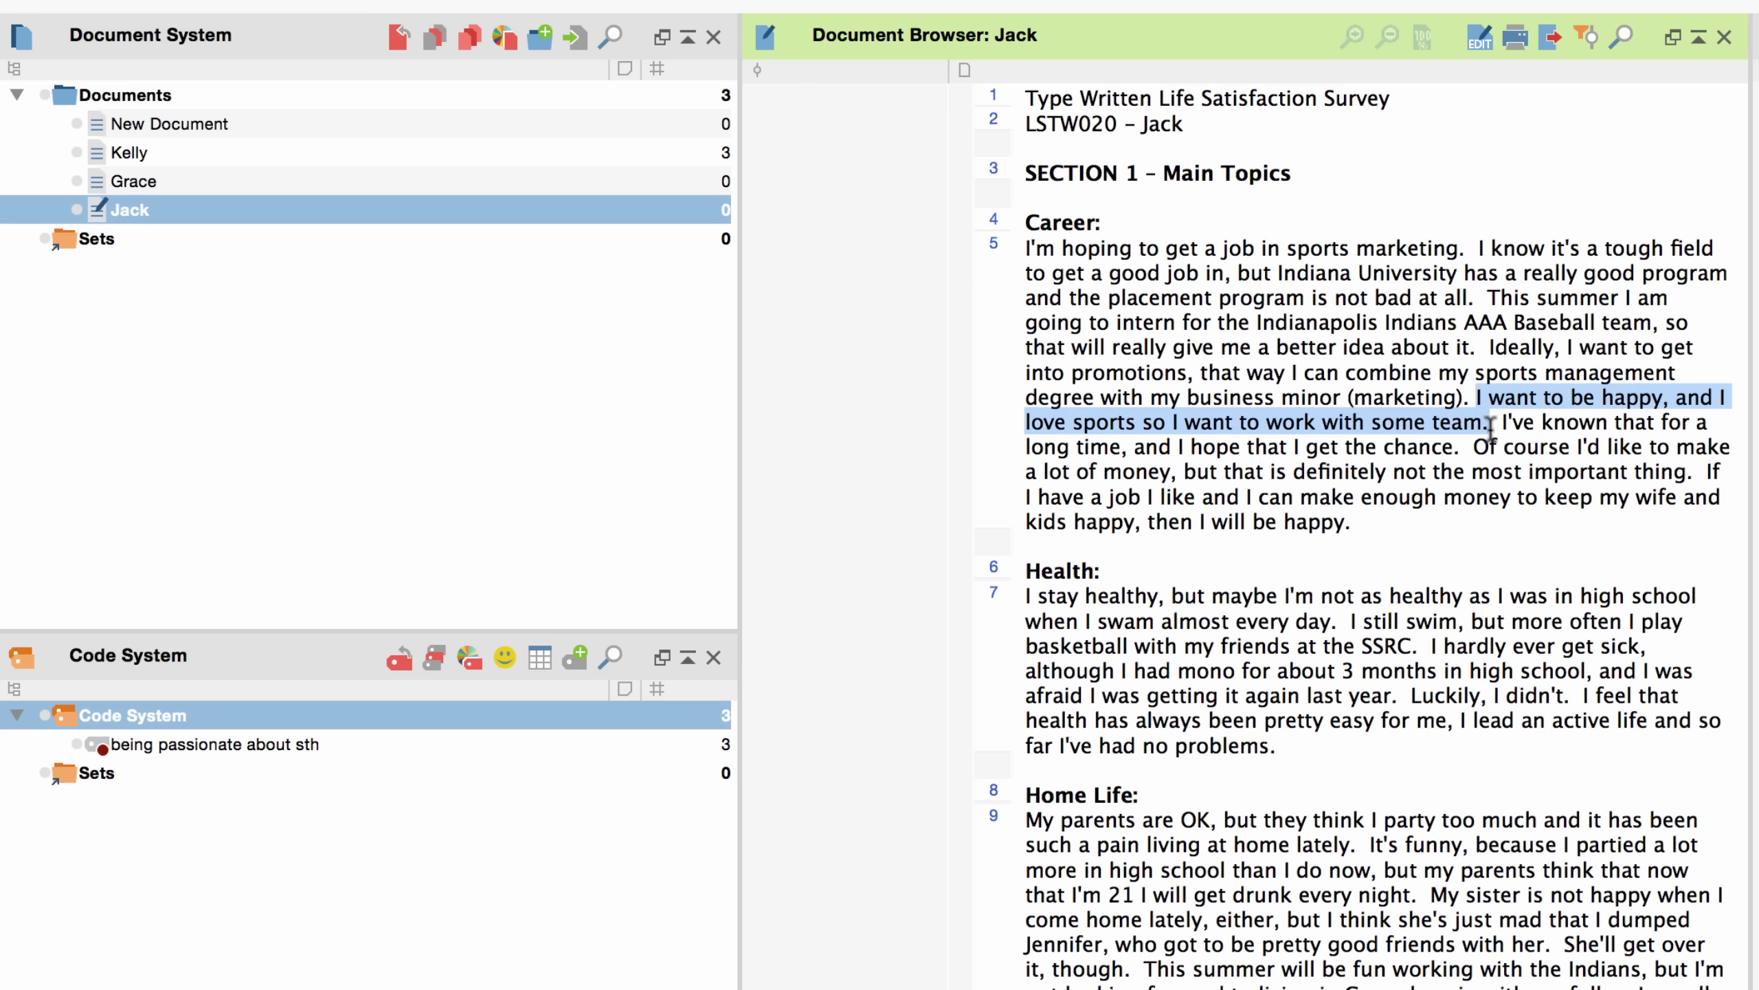
pyautogui.moveTo(1436, 429)
pyautogui.mouseDown()
pyautogui.moveTo(872, 613)
pyautogui.moveTo(747, 722)
pyautogui.moveTo(691, 743)
pyautogui.moveTo(490, 748)
pyautogui.mouseUp()
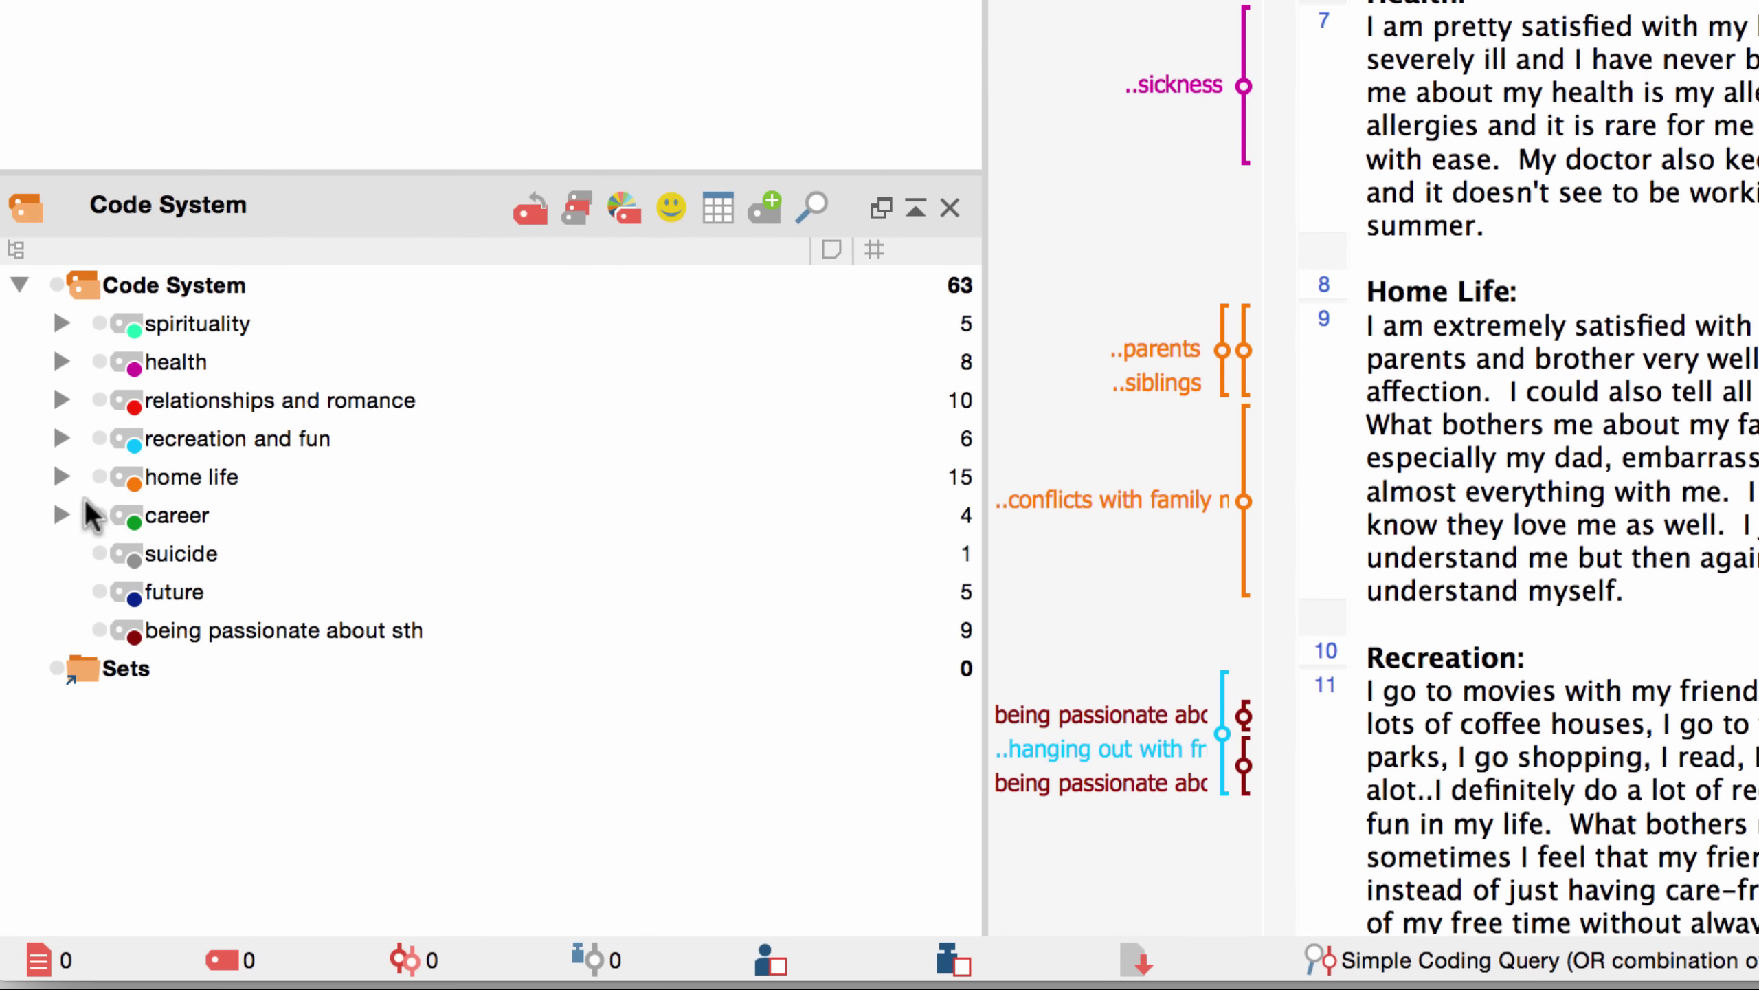
pyautogui.click(62, 477)
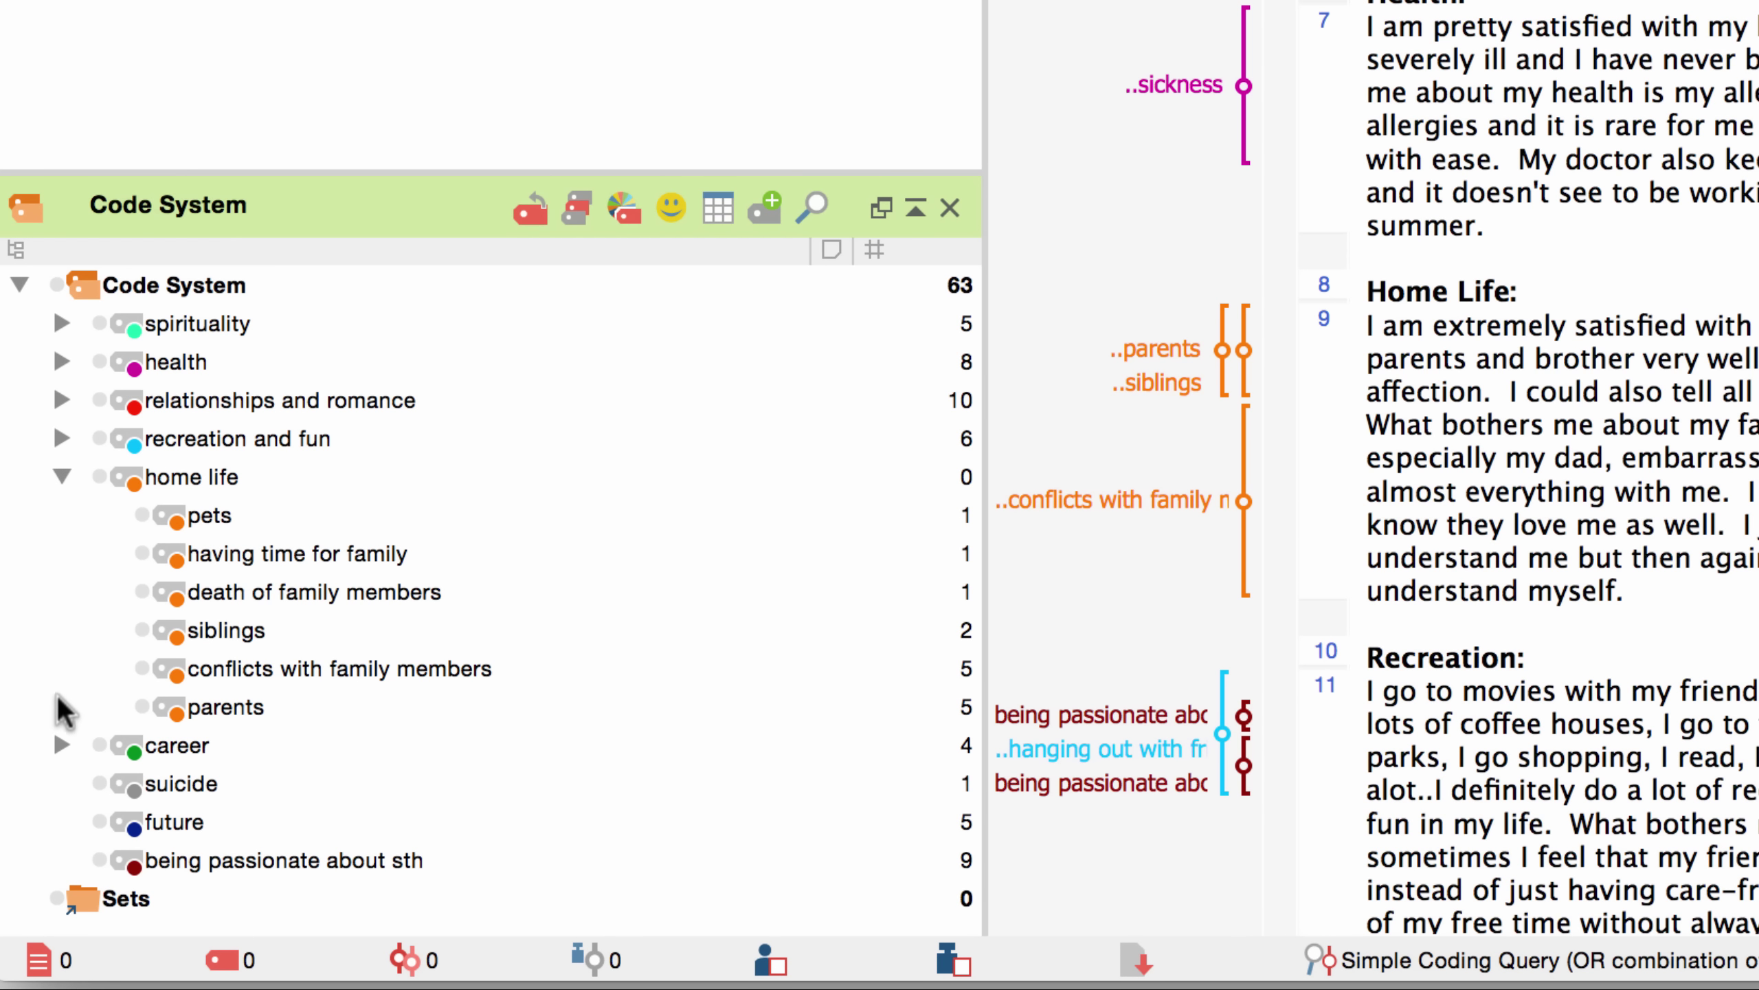
pyautogui.click(62, 746)
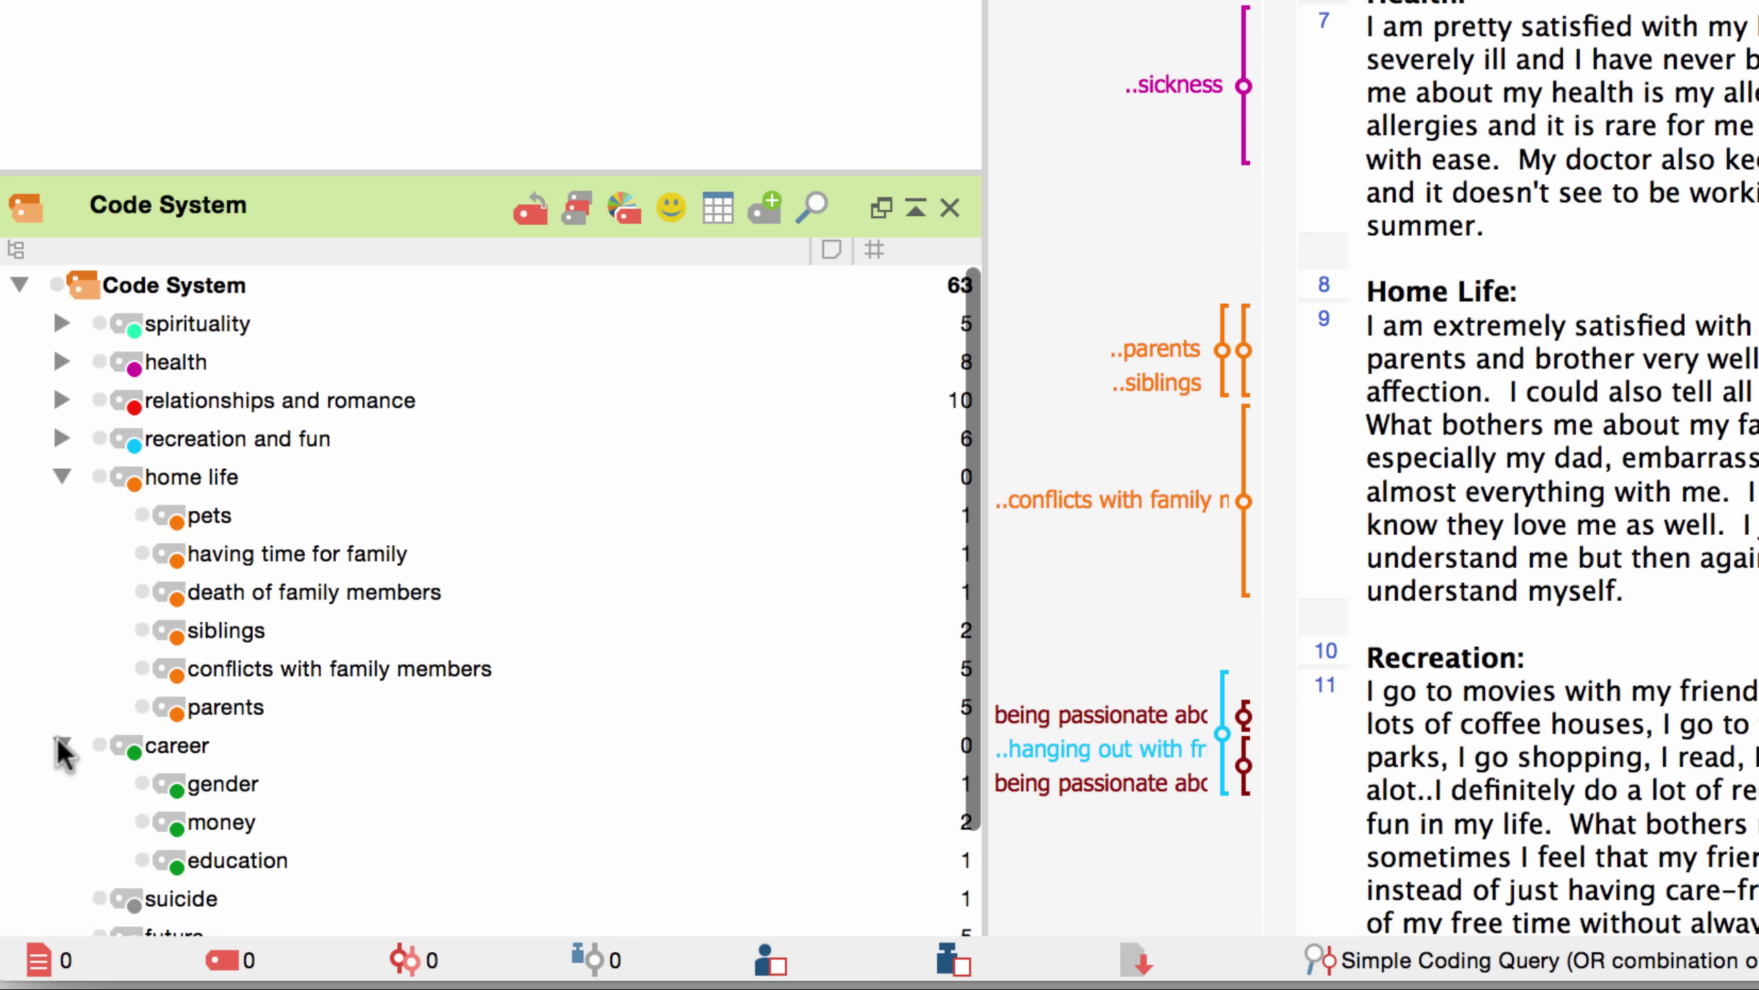
pyautogui.scroll(-1, 193, 825)
pyautogui.scroll(-2, 189, 822)
pyautogui.click(189, 825)
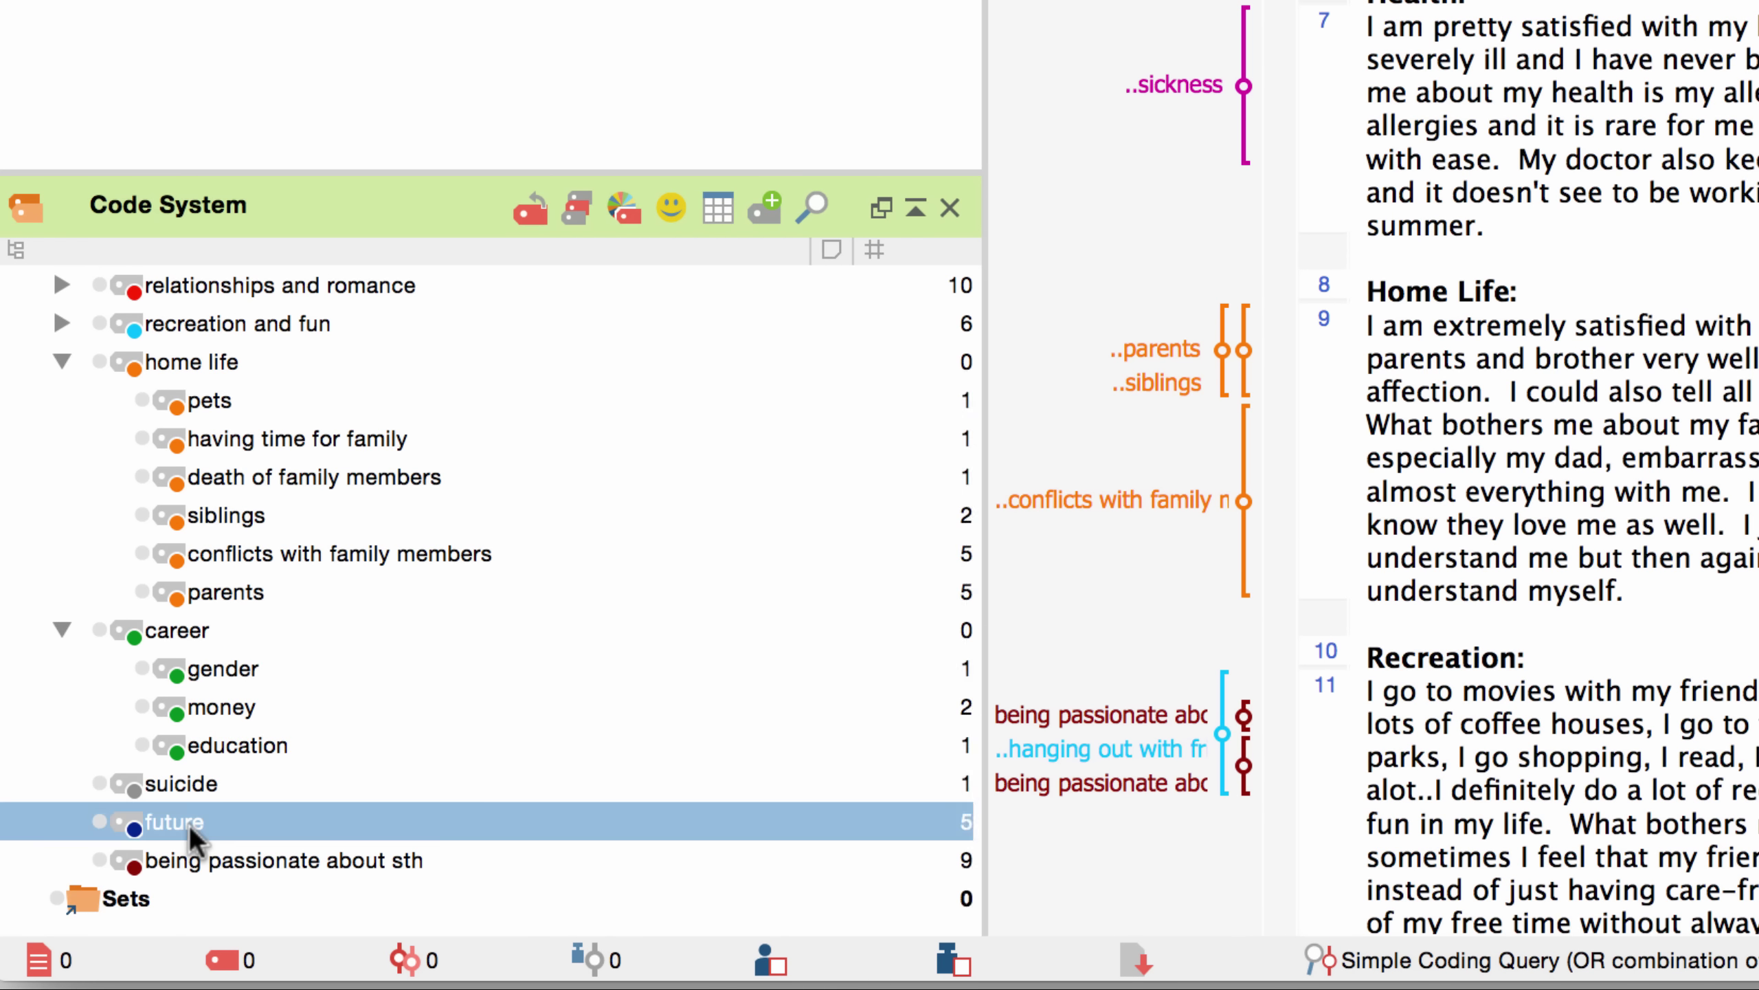
pyautogui.moveTo(189, 826); pyautogui.dragTo(179, 633)
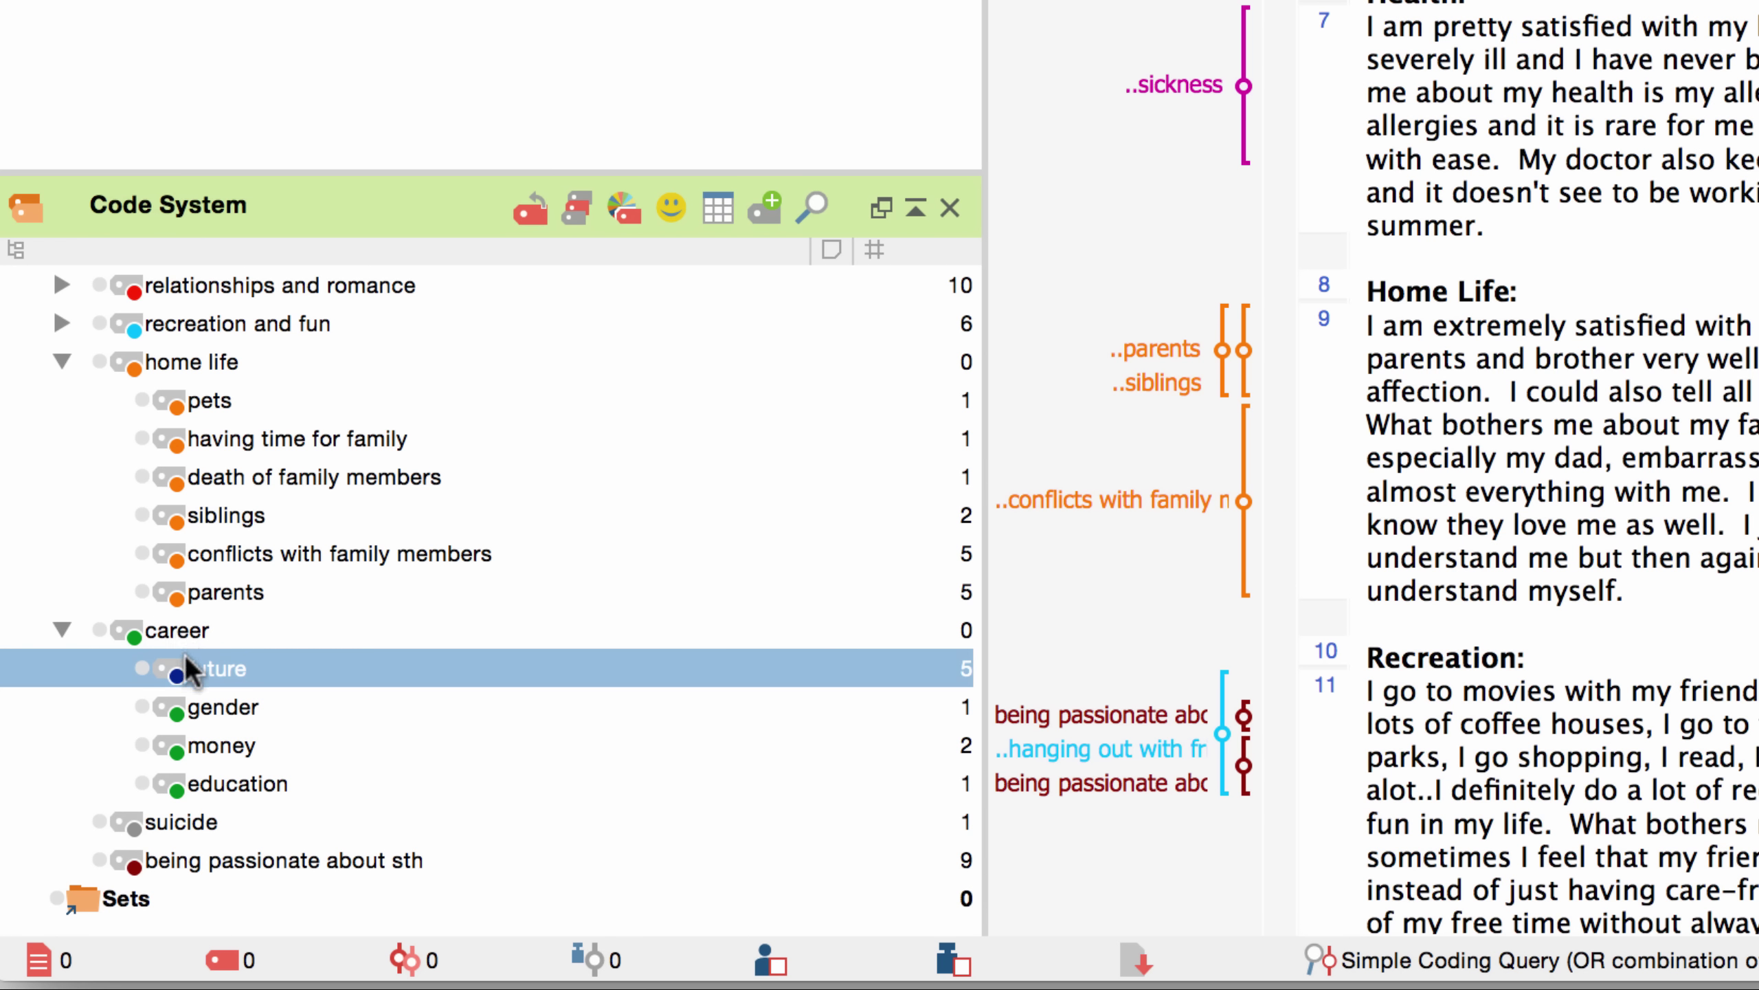
pyautogui.moveTo(196, 662); pyautogui.dragTo(173, 842)
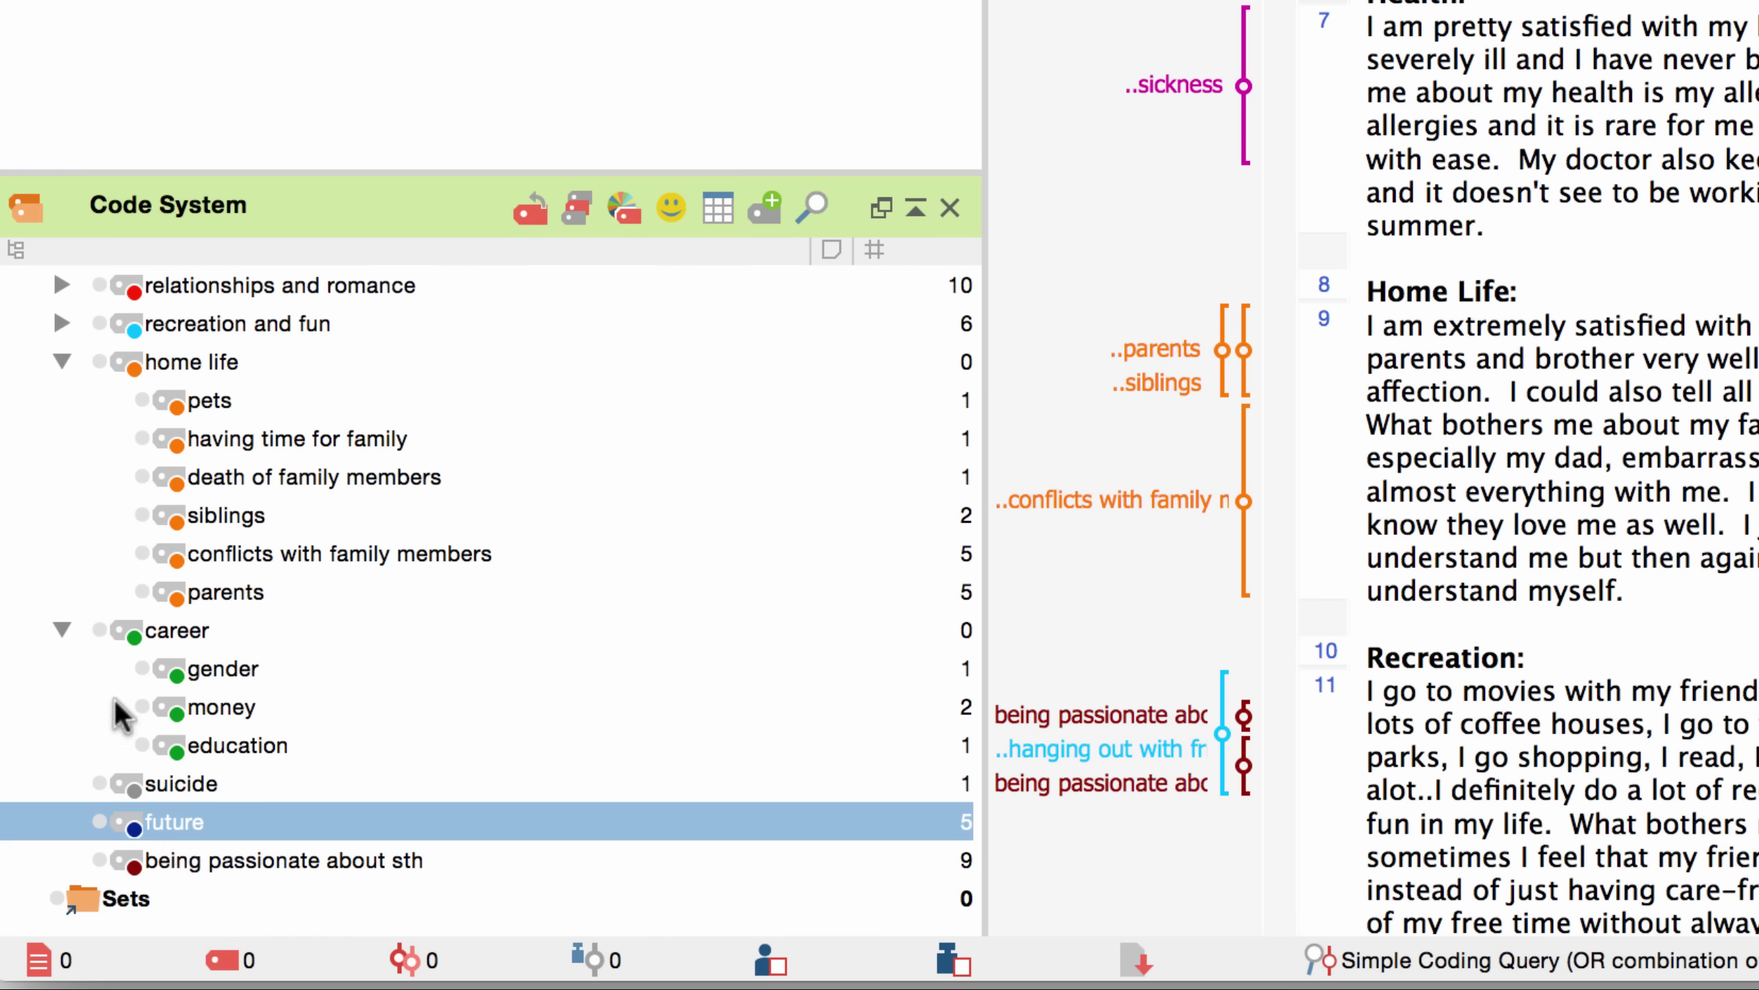
pyautogui.click(61, 629)
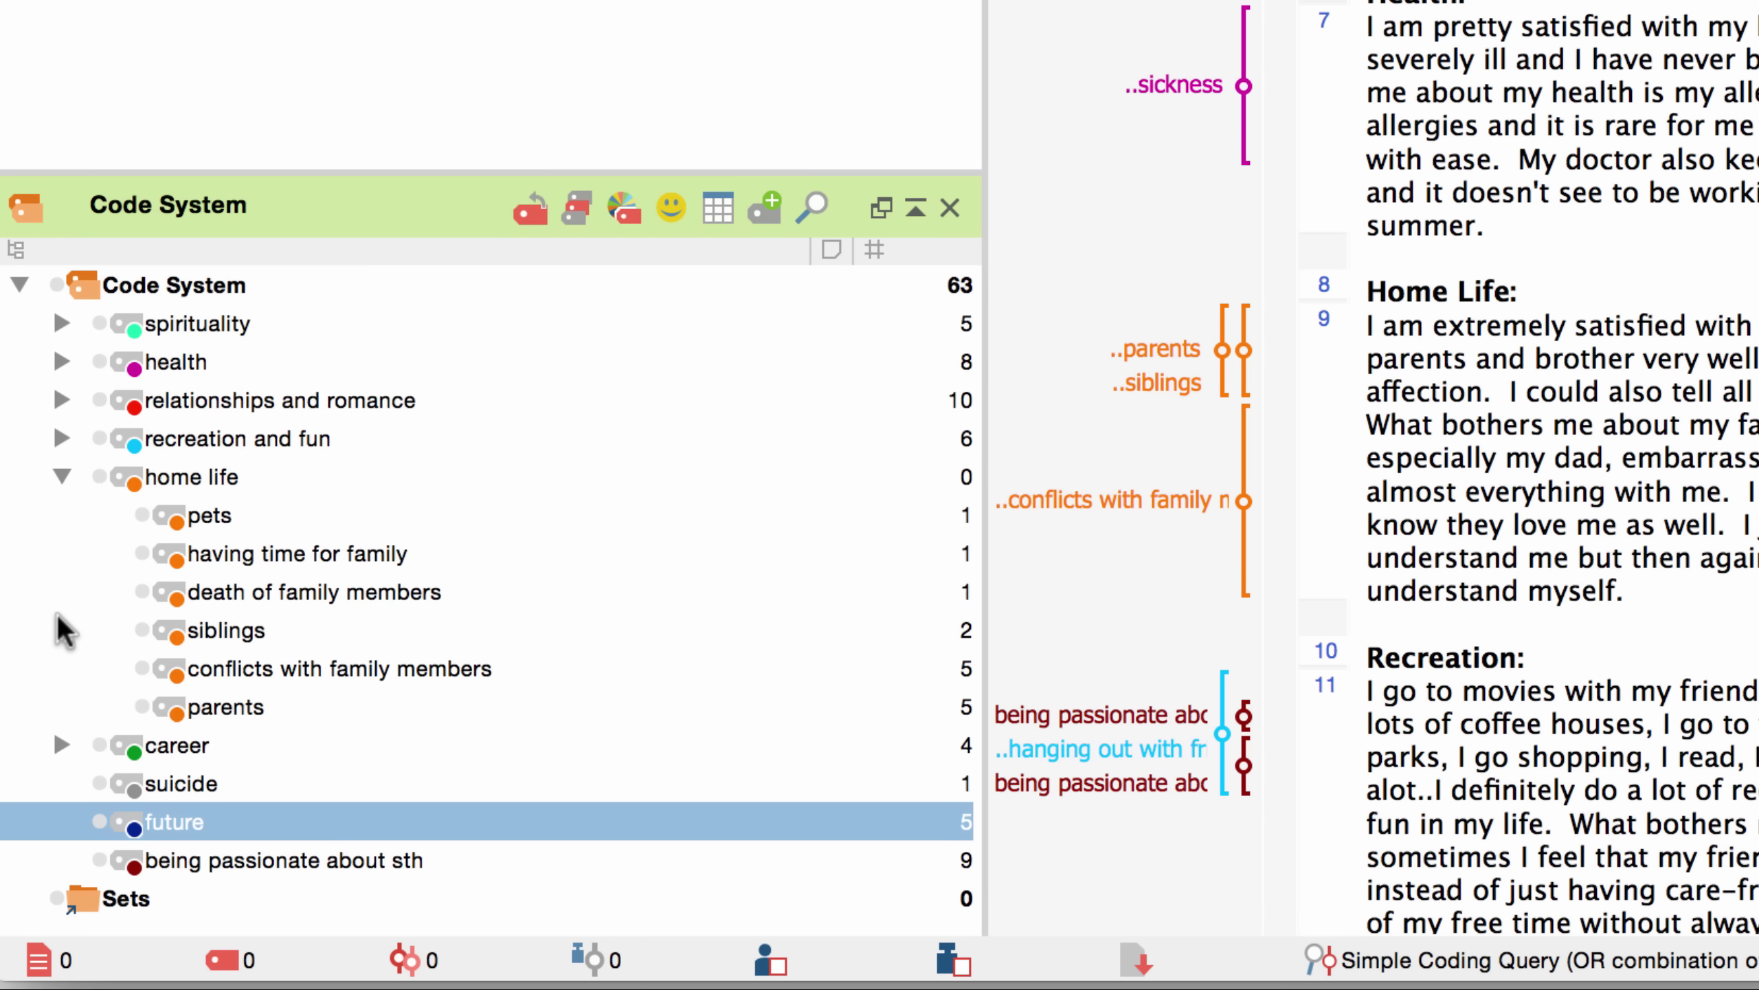
pyautogui.click(62, 476)
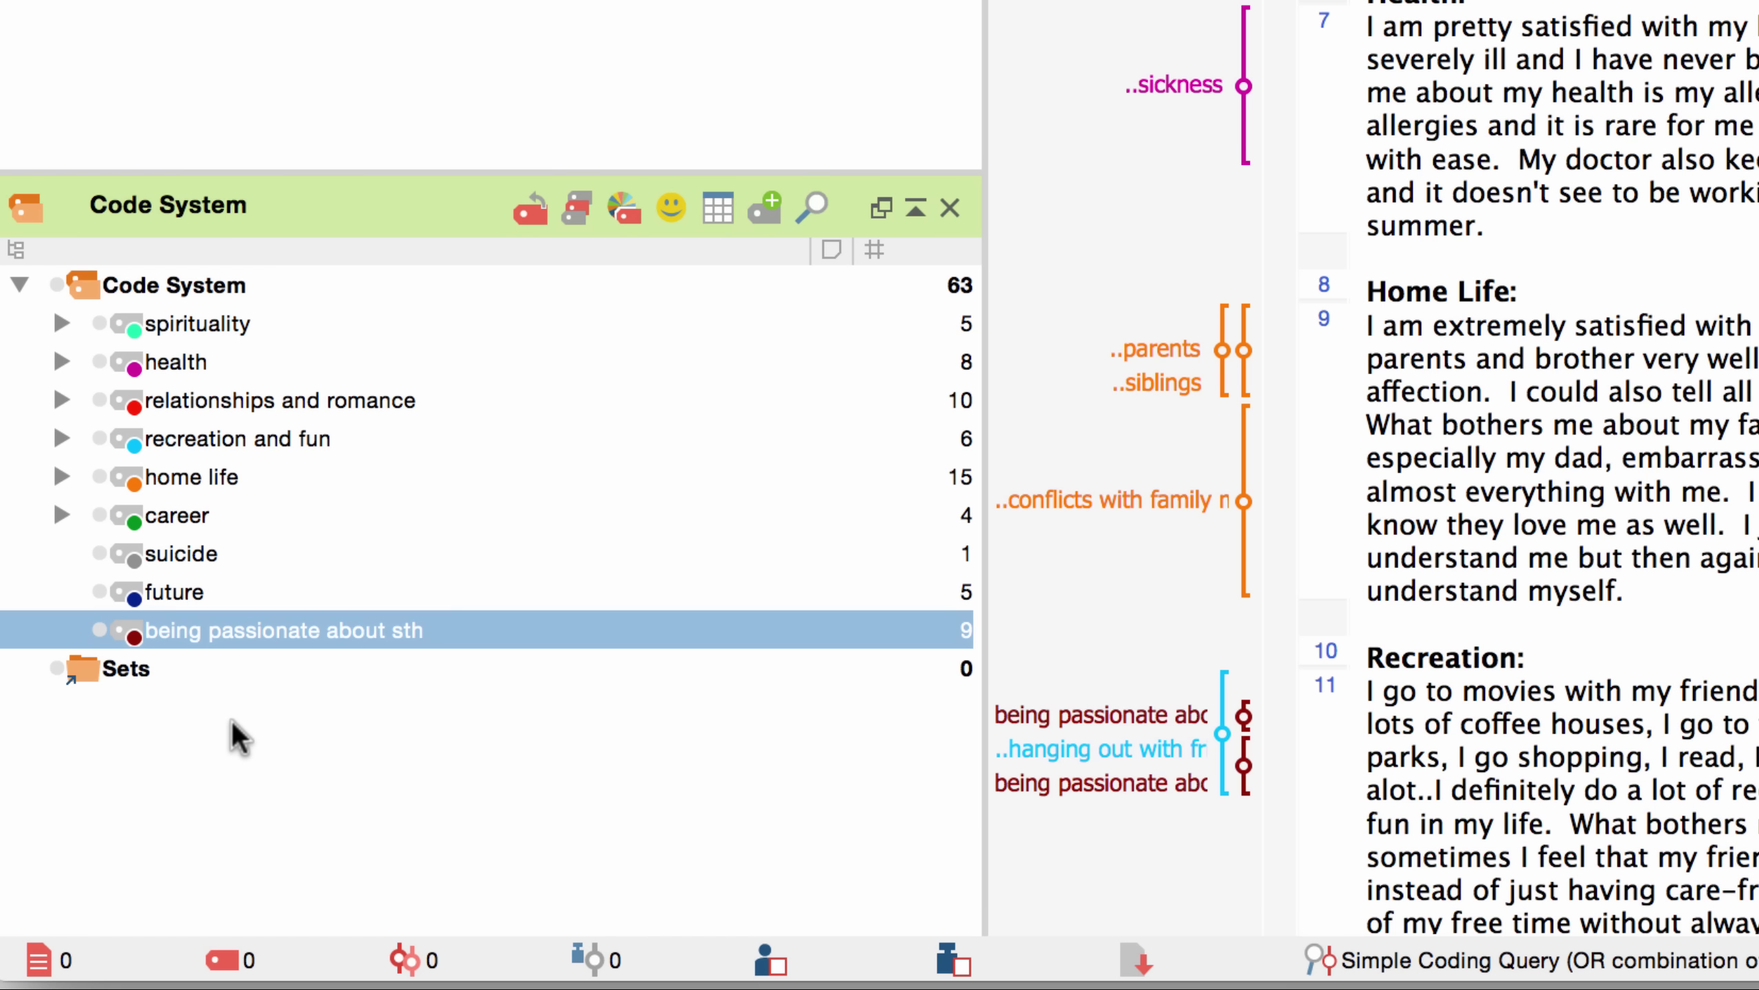
# - Activate 'being passionate about sth' plus Kelly, Grace and Jack for segment retrieval
pyautogui.click(101, 633)
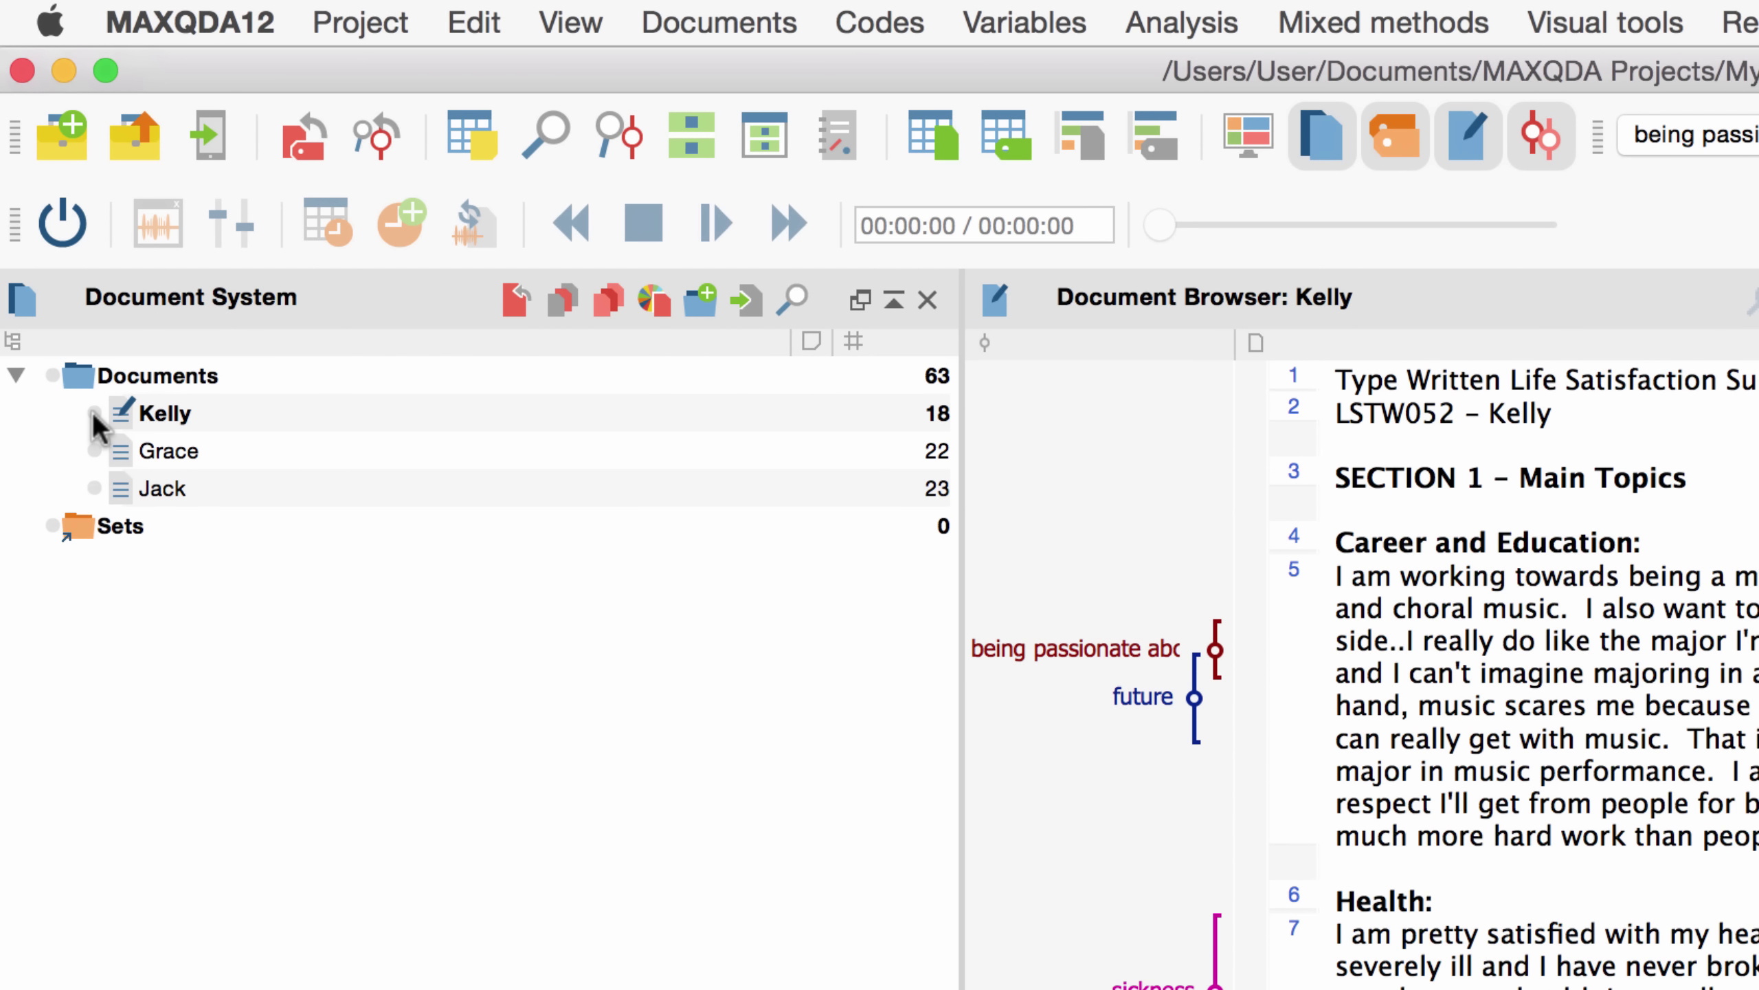
pyautogui.click(93, 413)
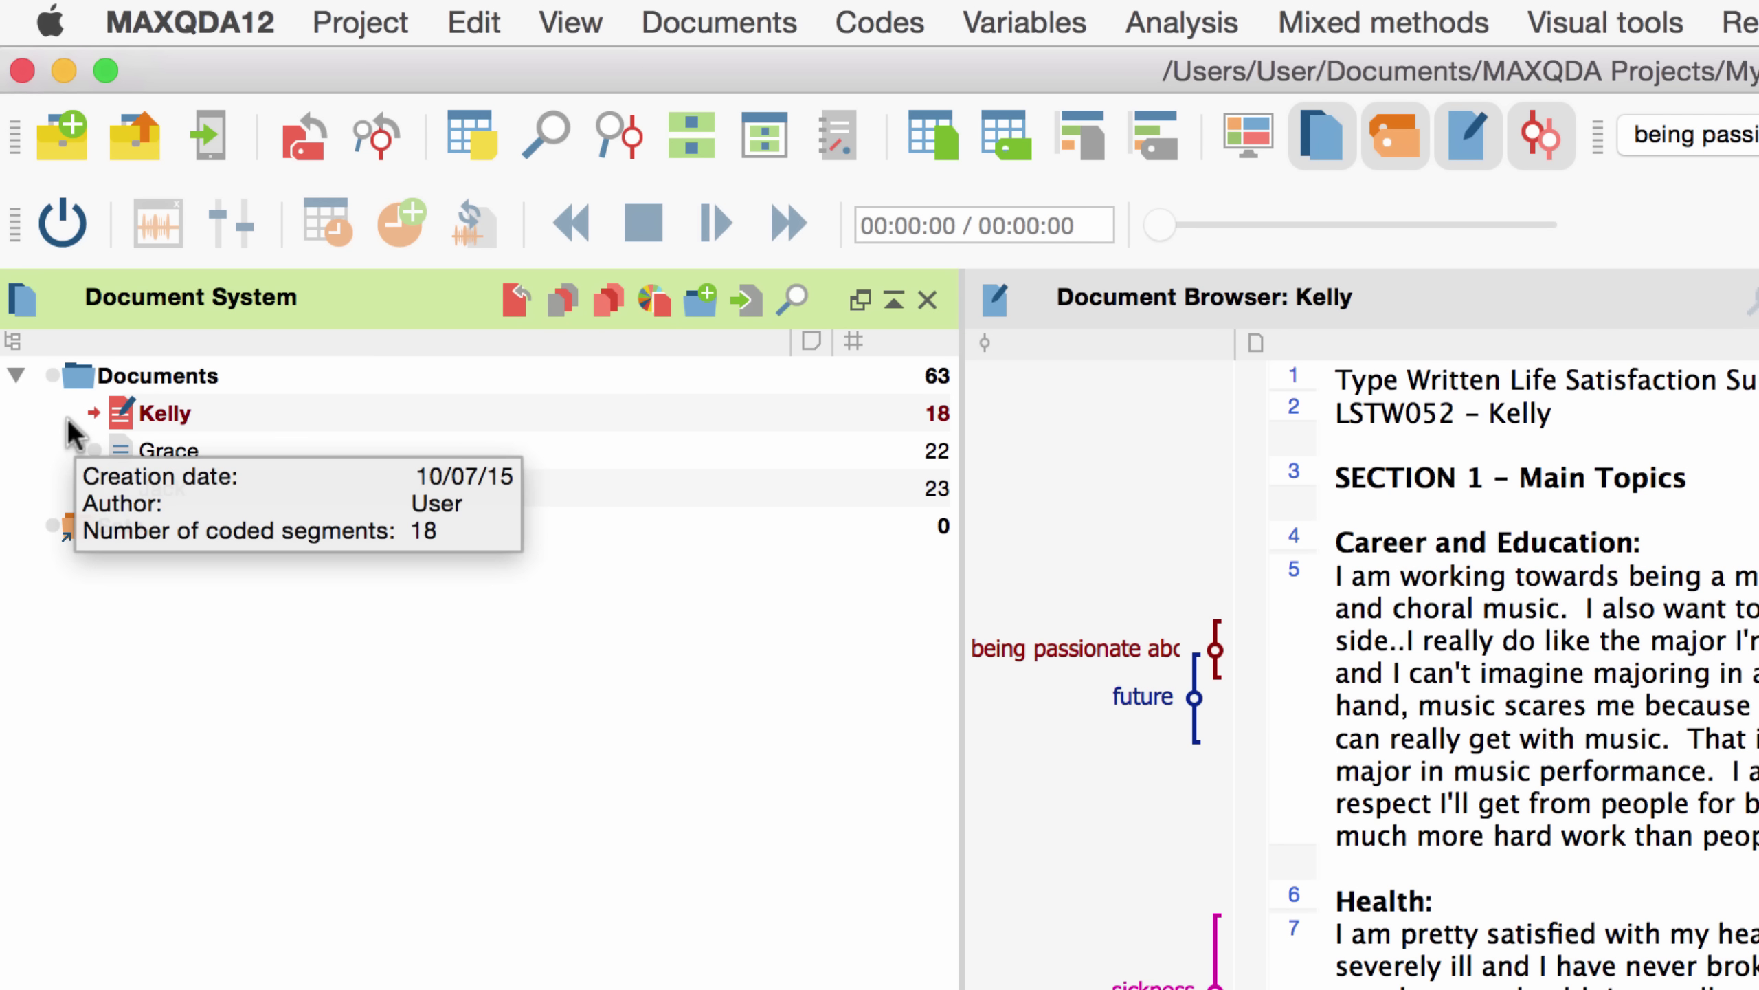
pyautogui.click(97, 454)
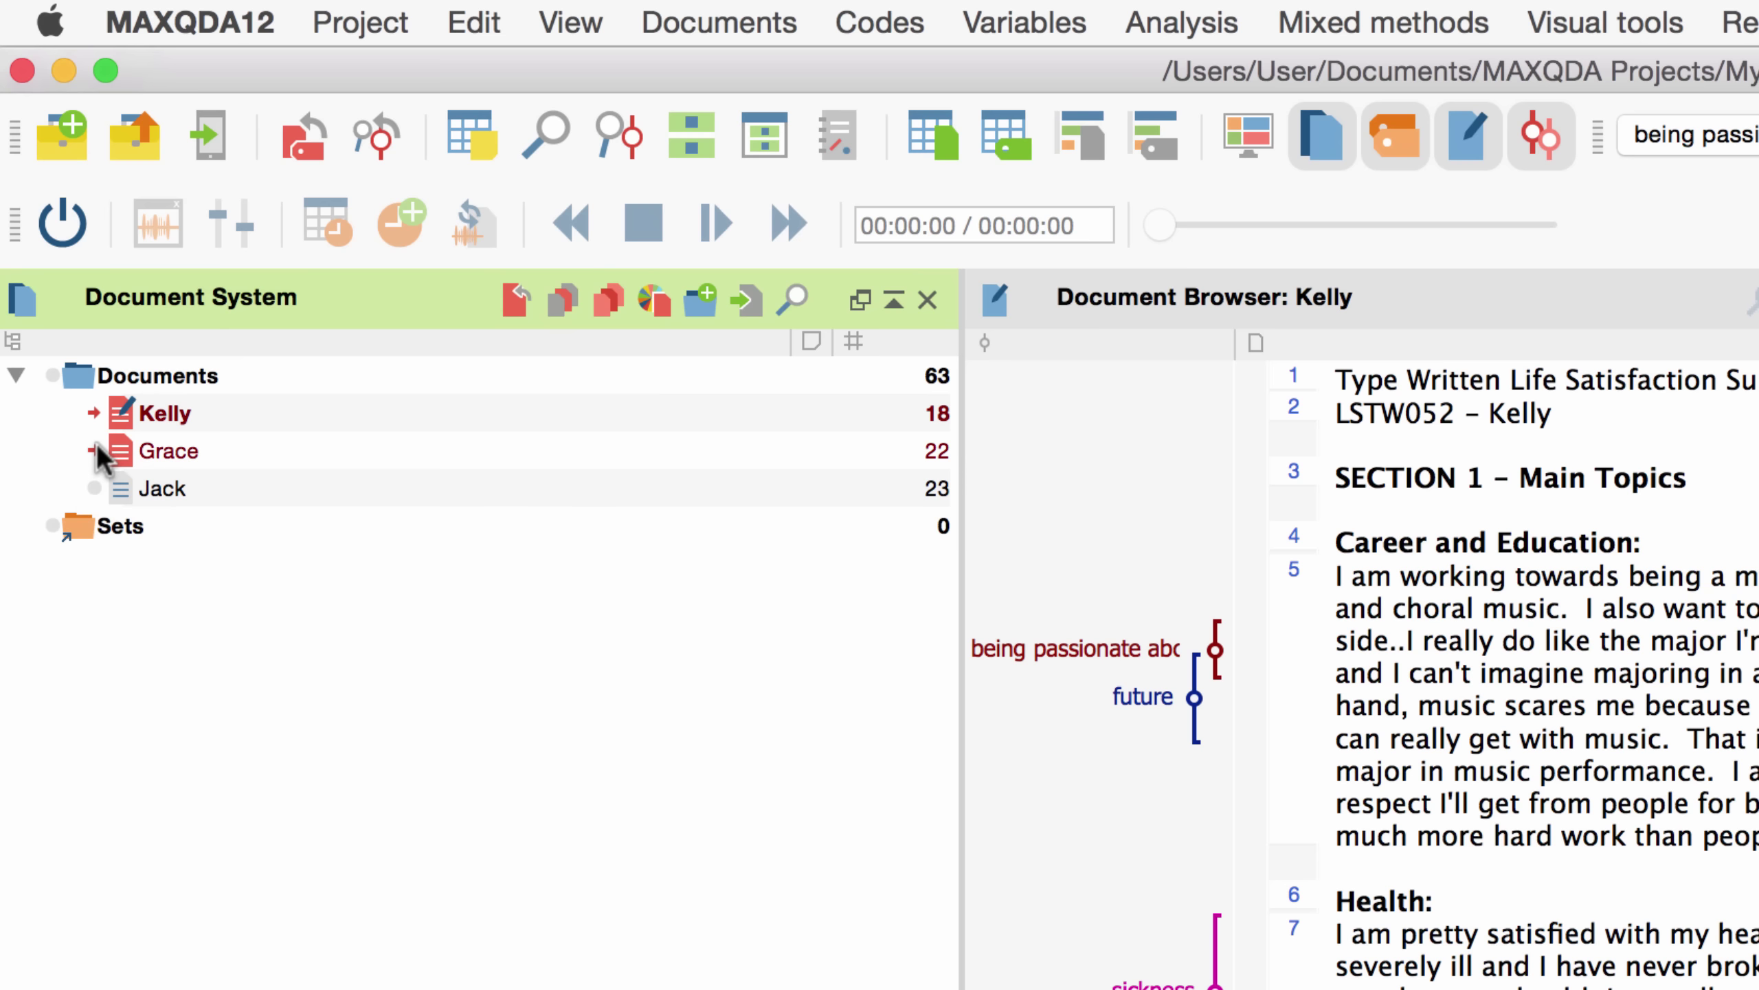
pyautogui.click(96, 484)
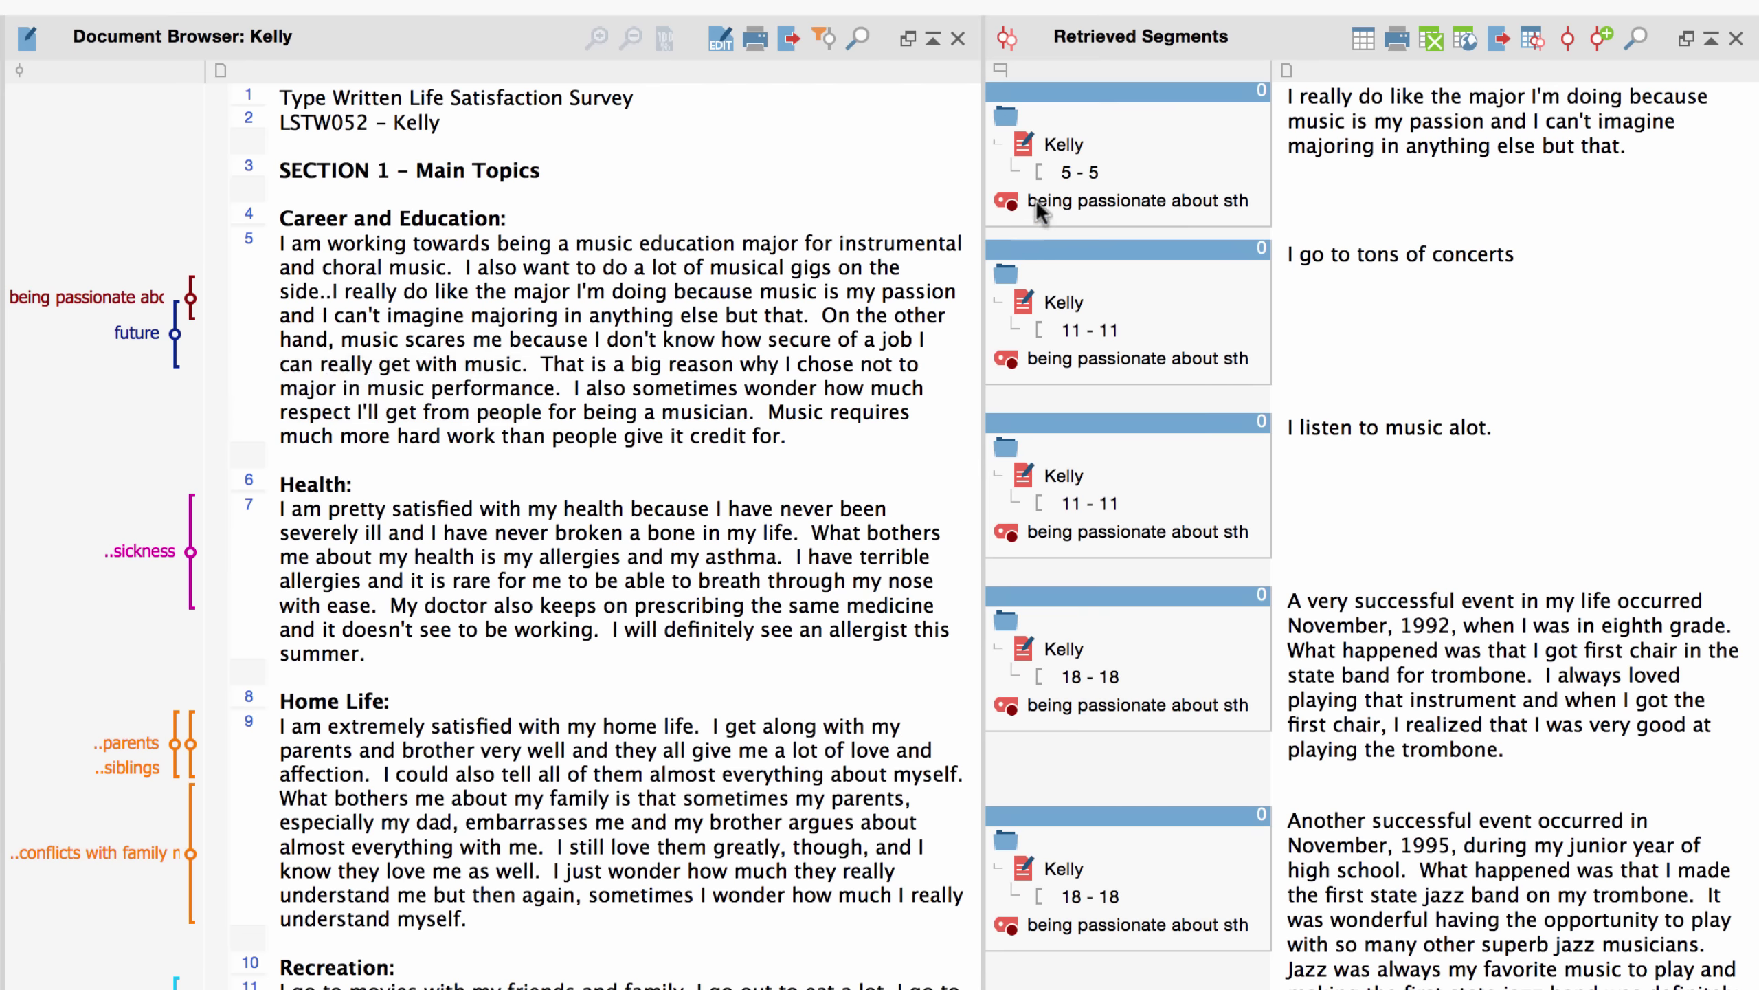
# - Jump through the first, concerts, listening-to-music and successful-event passages, ending on Grace's passage about working with children
pyautogui.click(1073, 176)
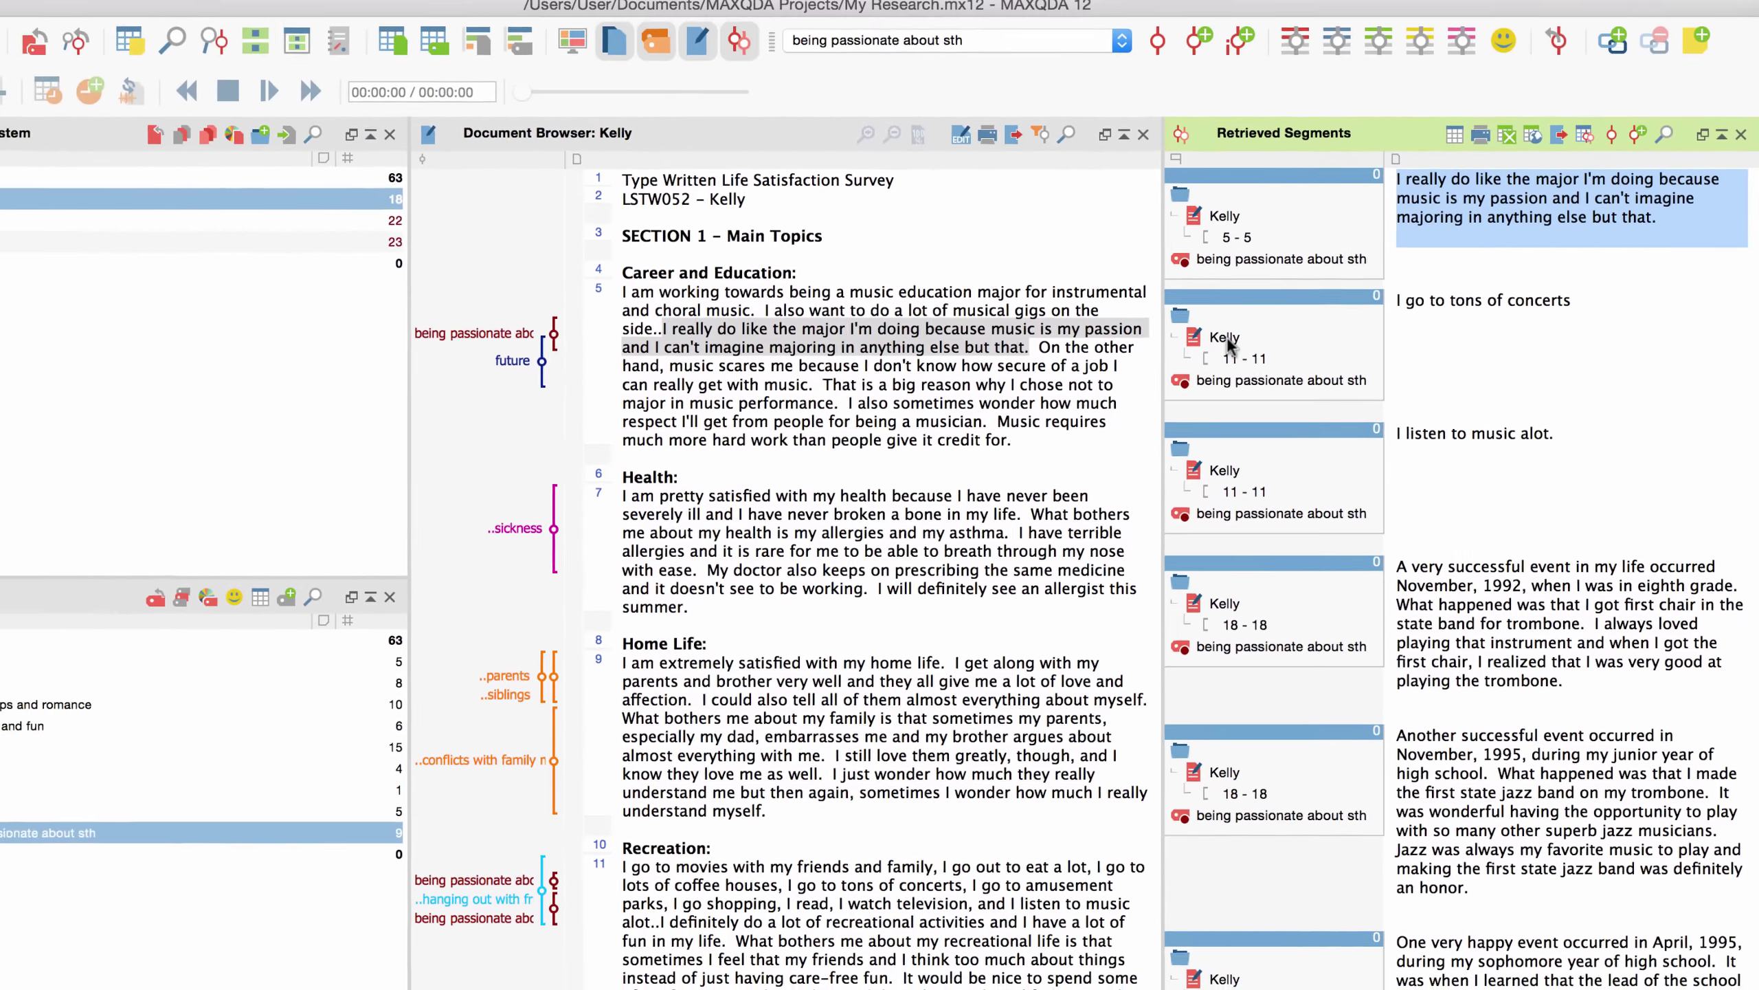
pyautogui.click(1268, 352)
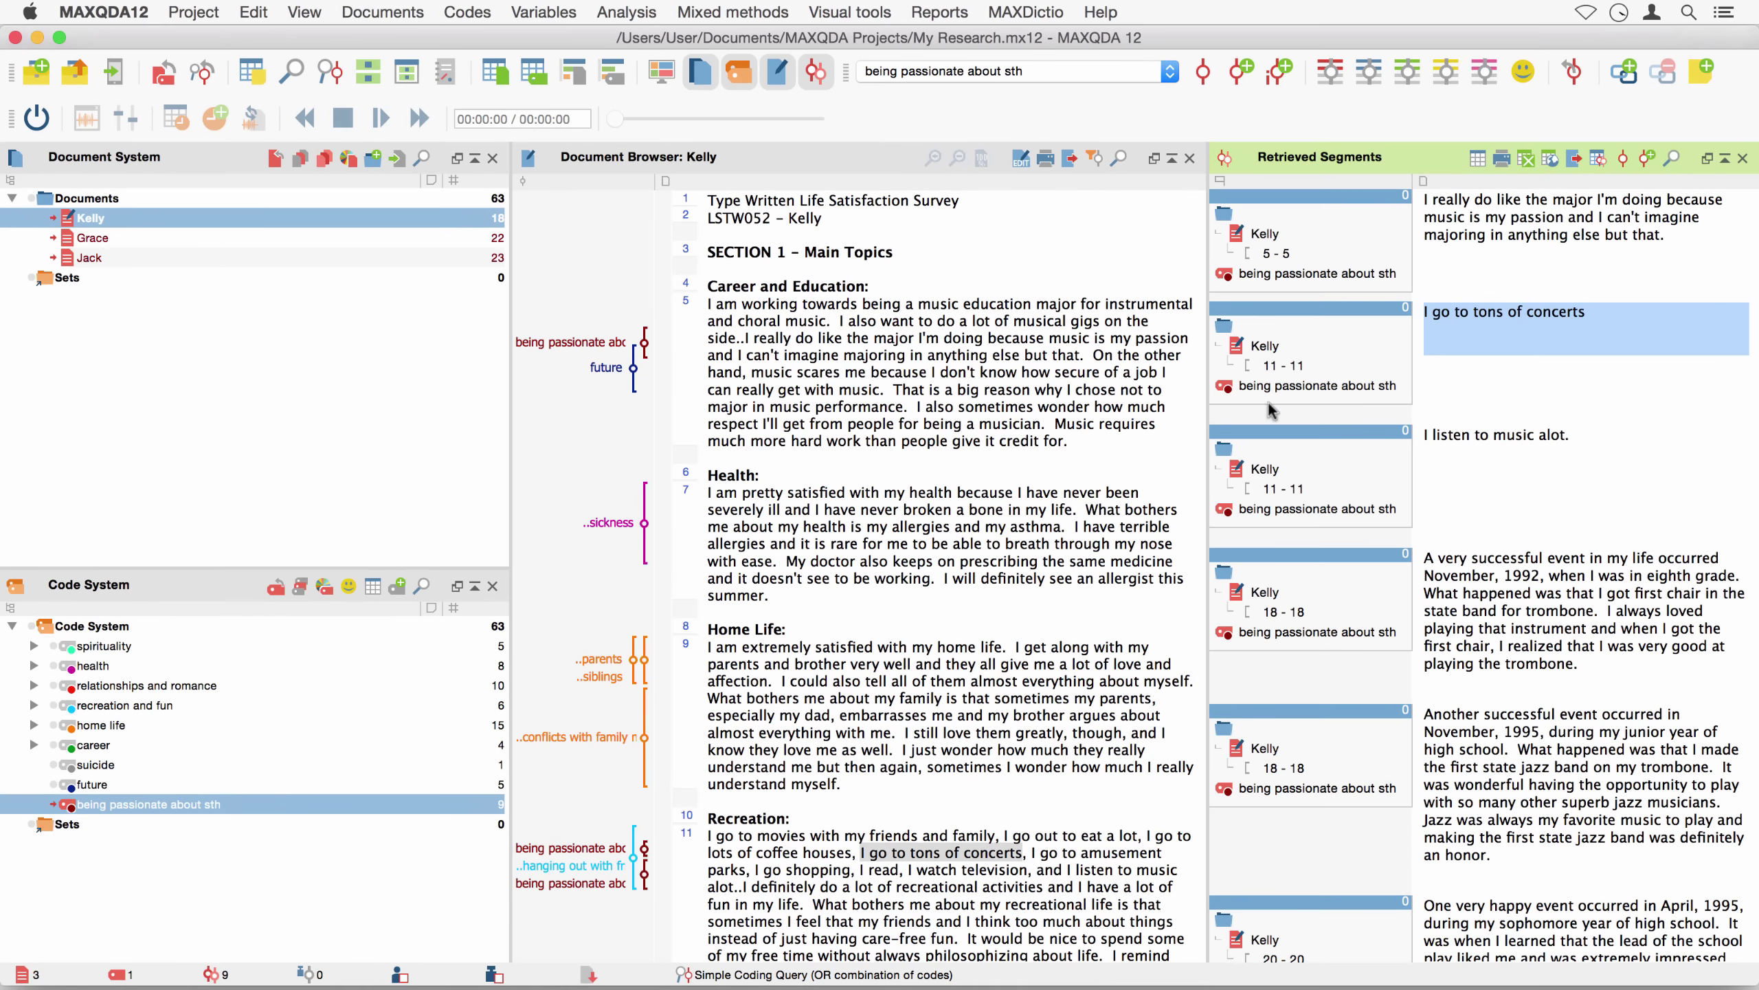
pyautogui.click(1281, 469)
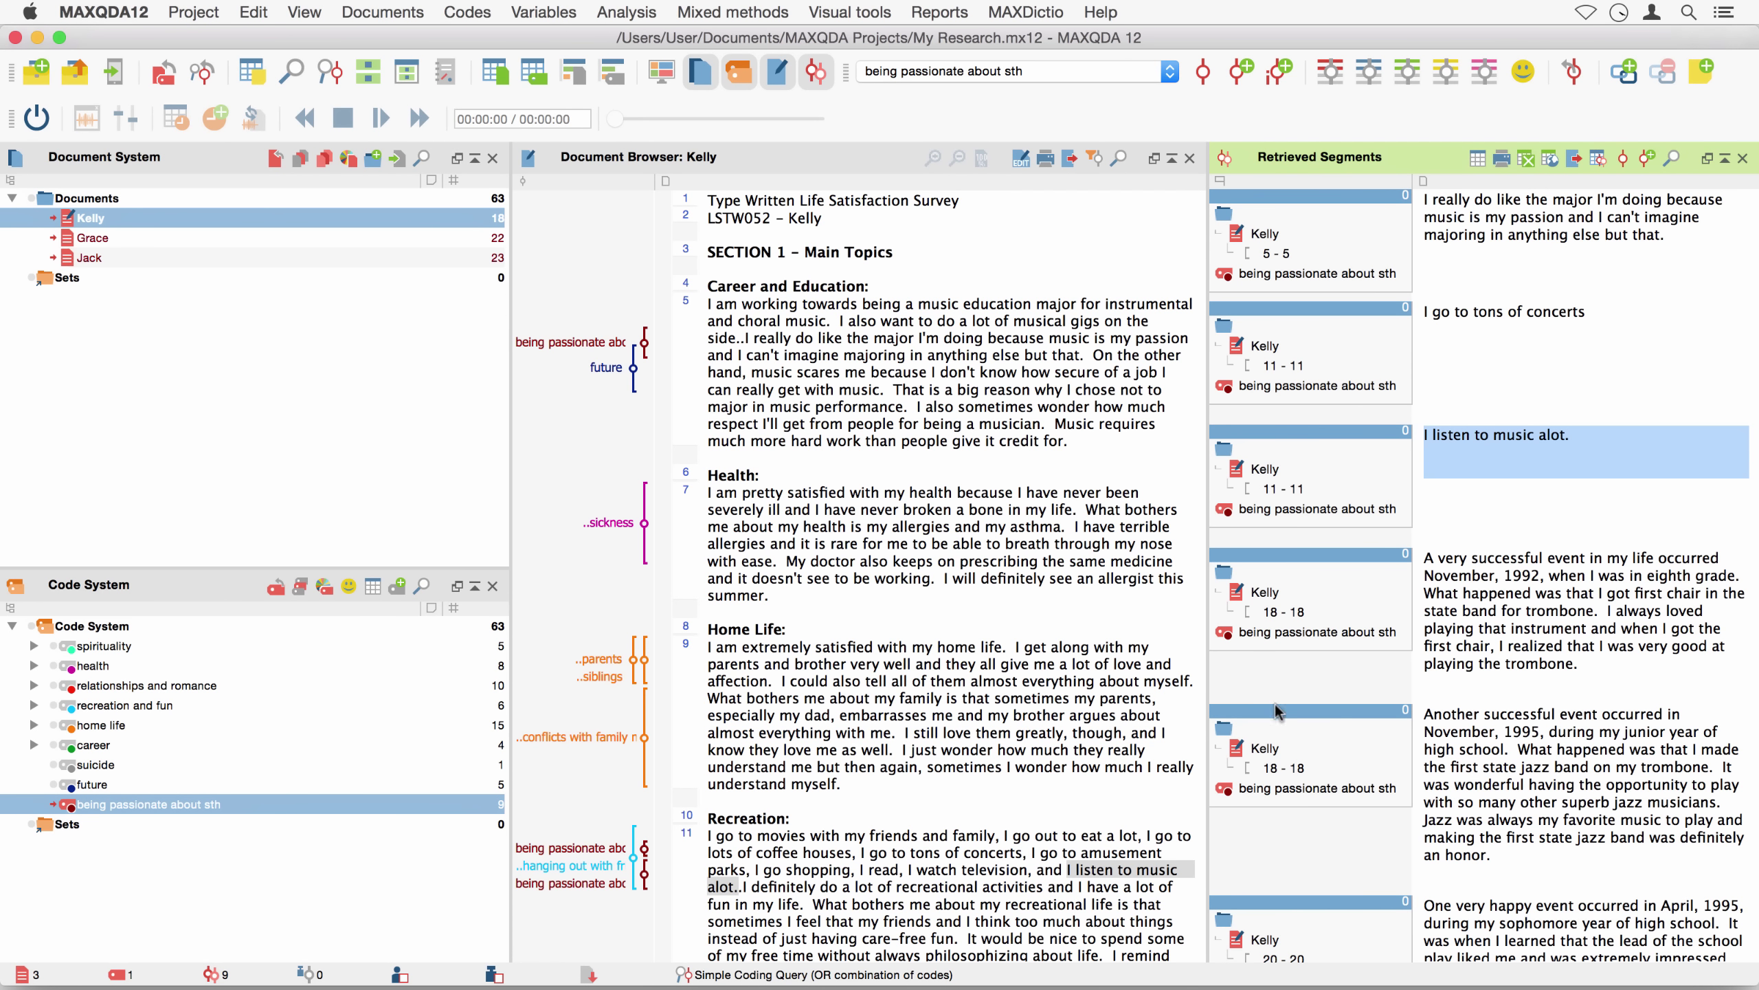
pyautogui.click(1282, 760)
pyautogui.scroll(-5, 1281, 761)
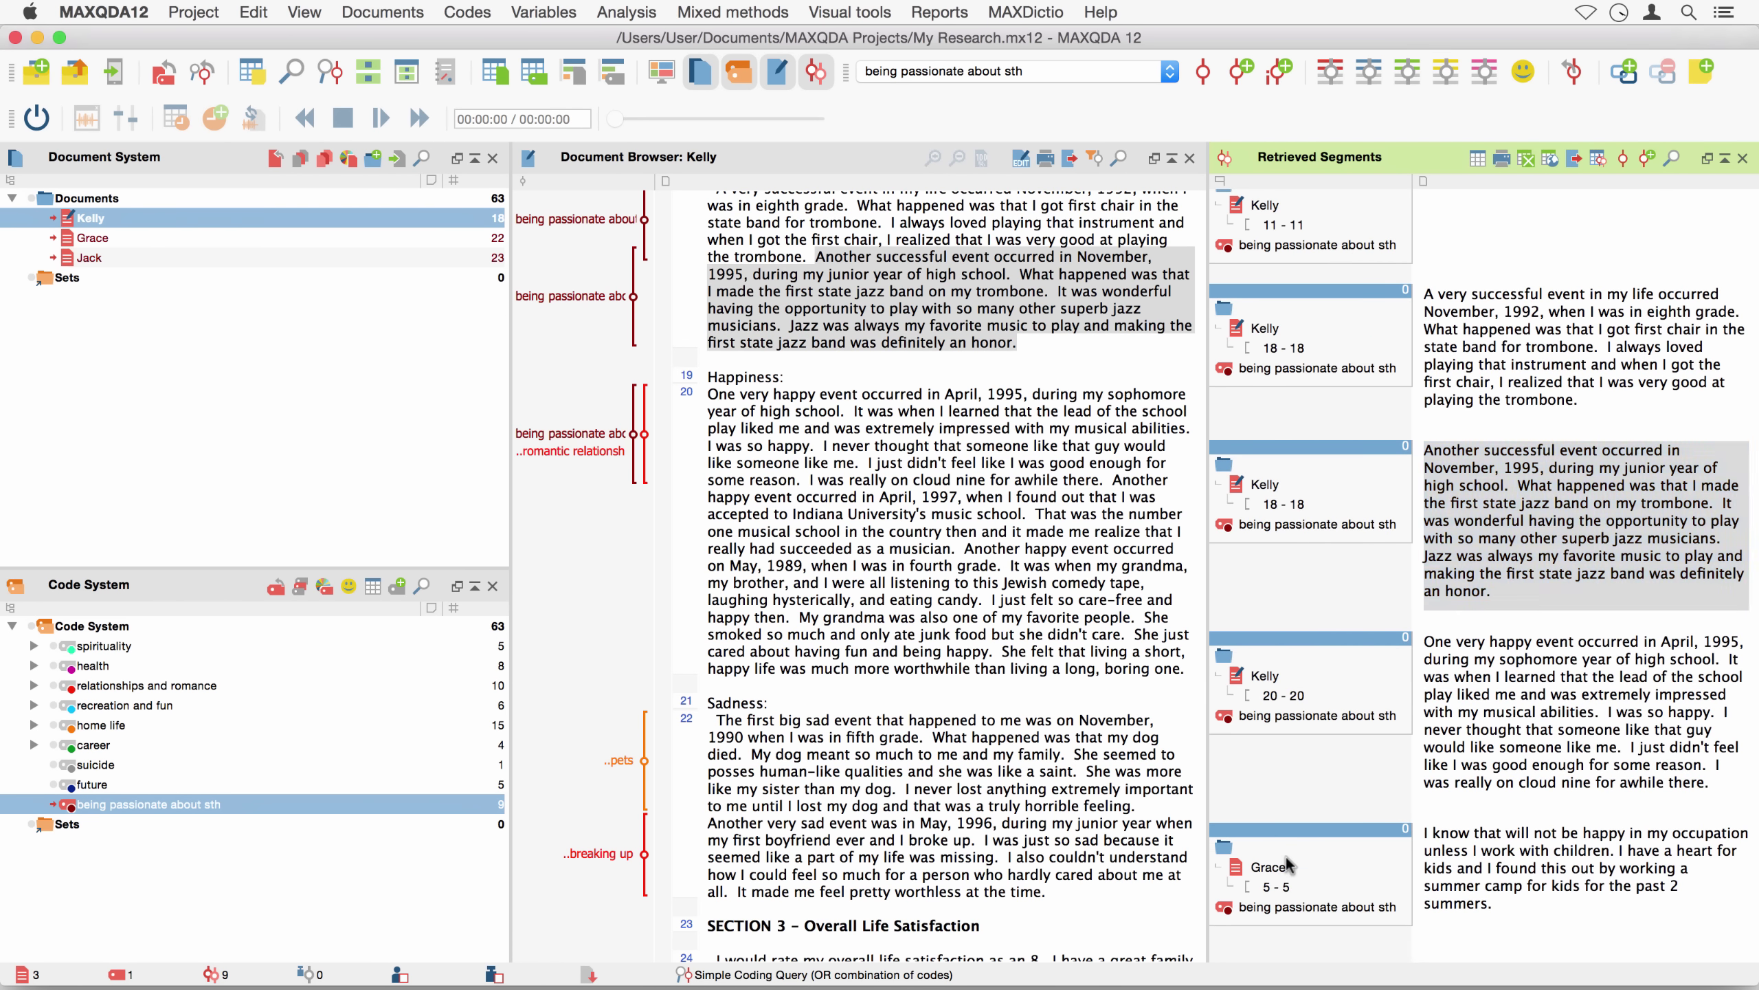
pyautogui.click(1289, 864)
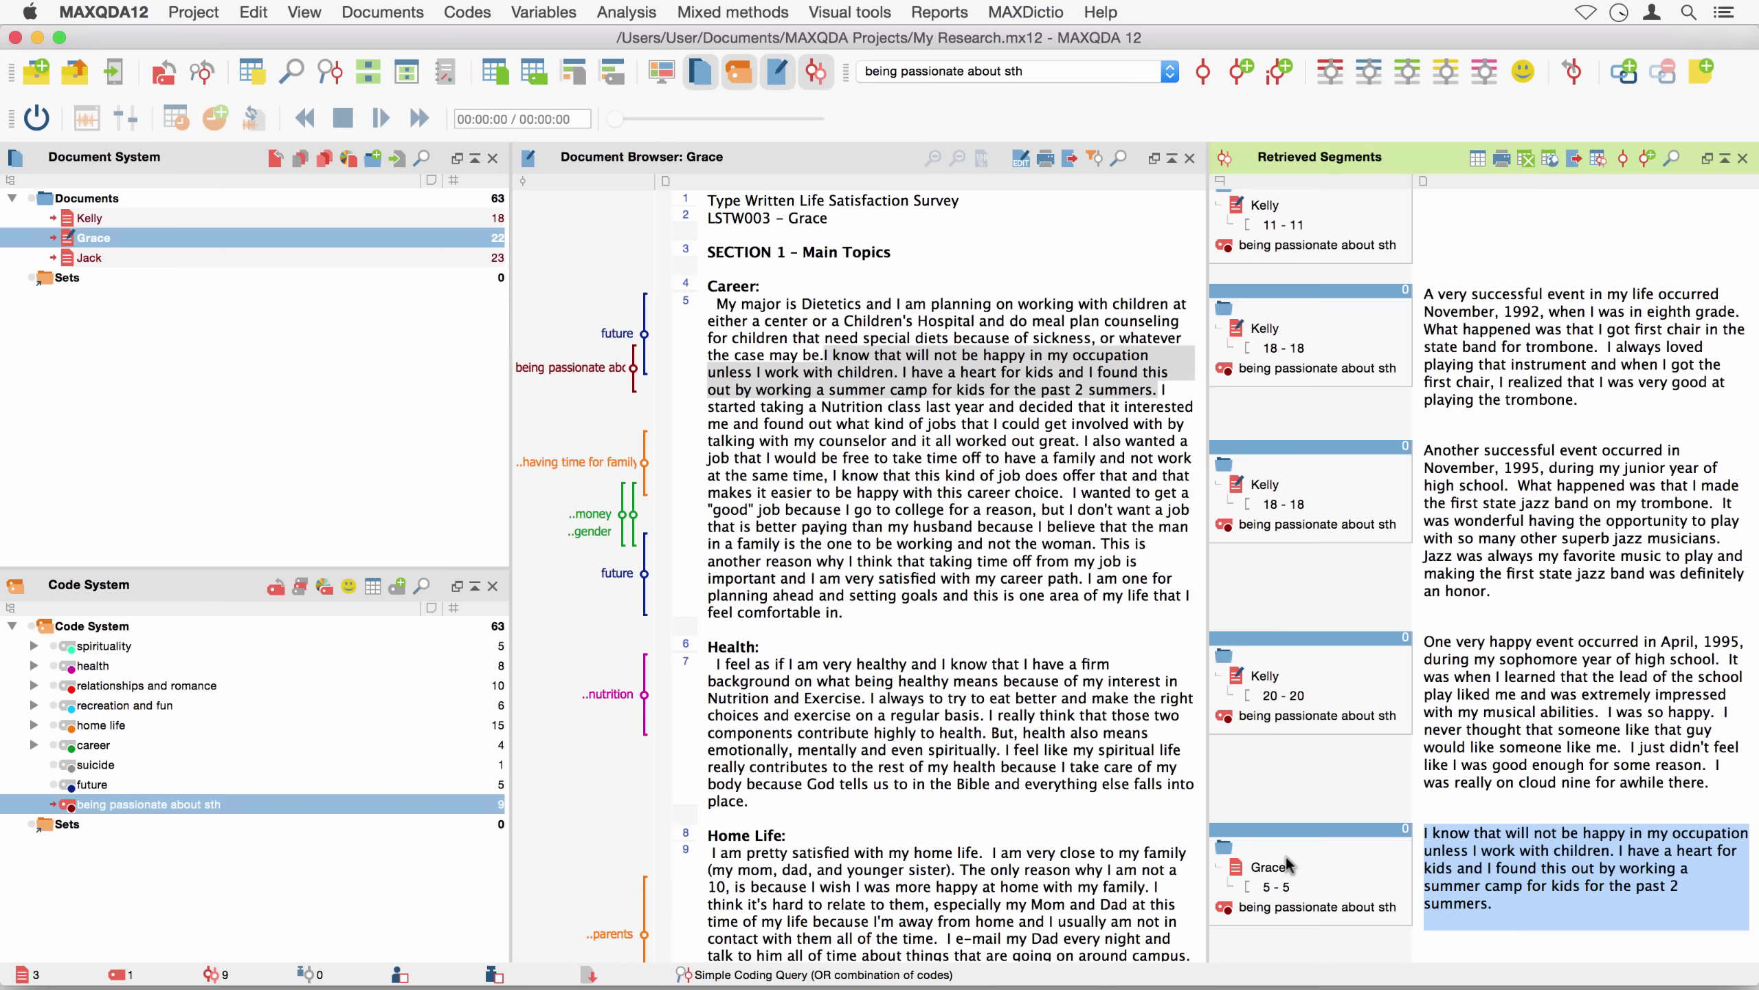